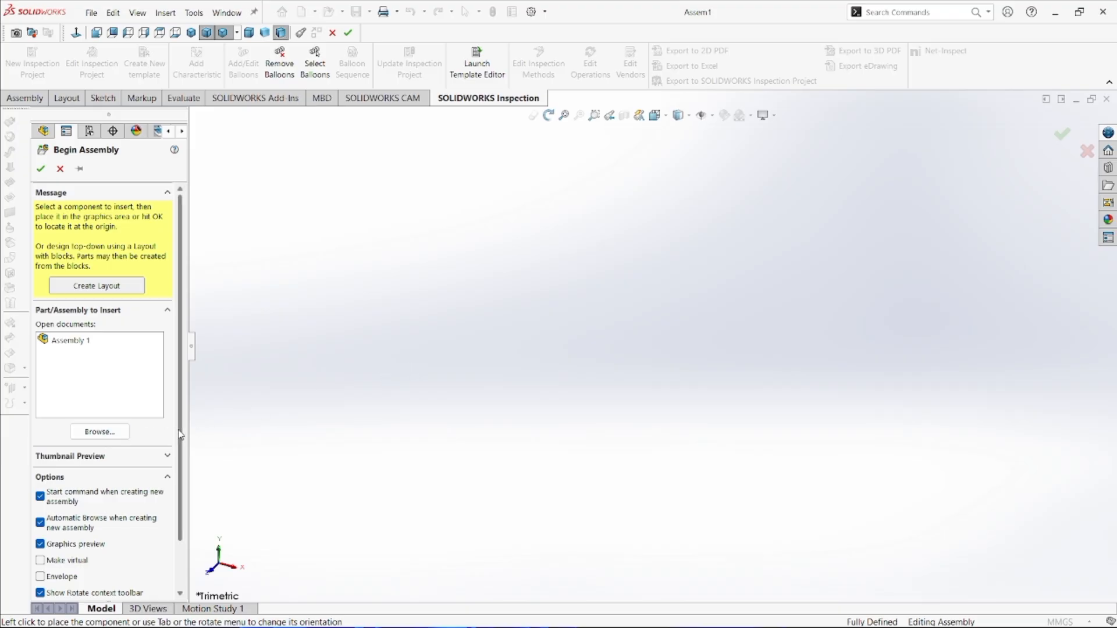
Step: Insert part file 2, the plate, into the new assembly as its first component
{"action": "left_click", "coordinate": [100, 431]}
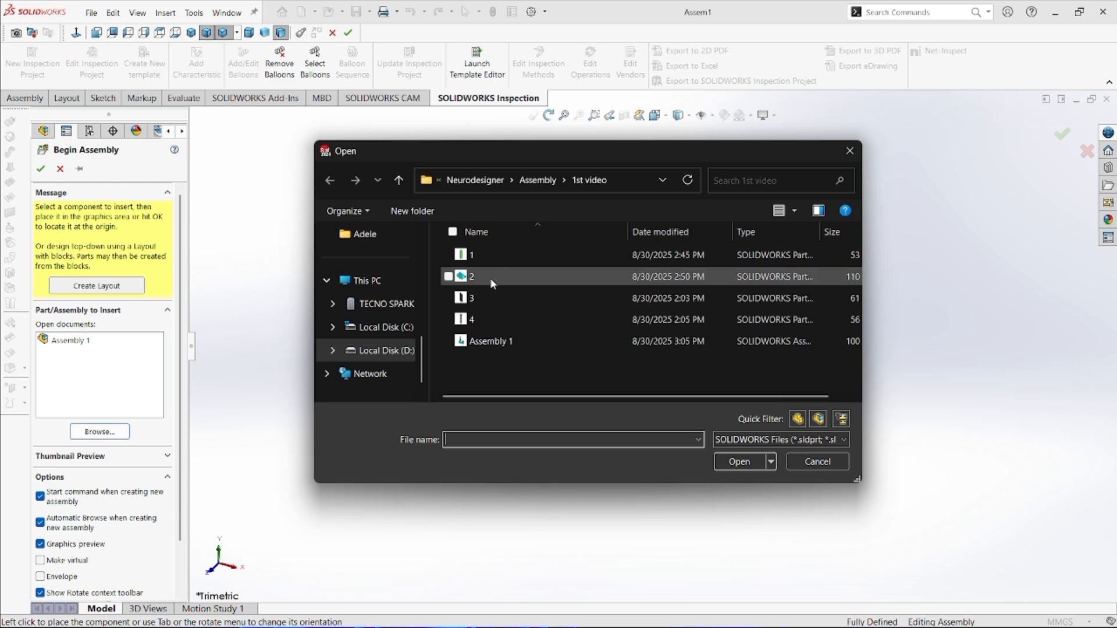
{"action": "left_click", "coordinate": [449, 278]}
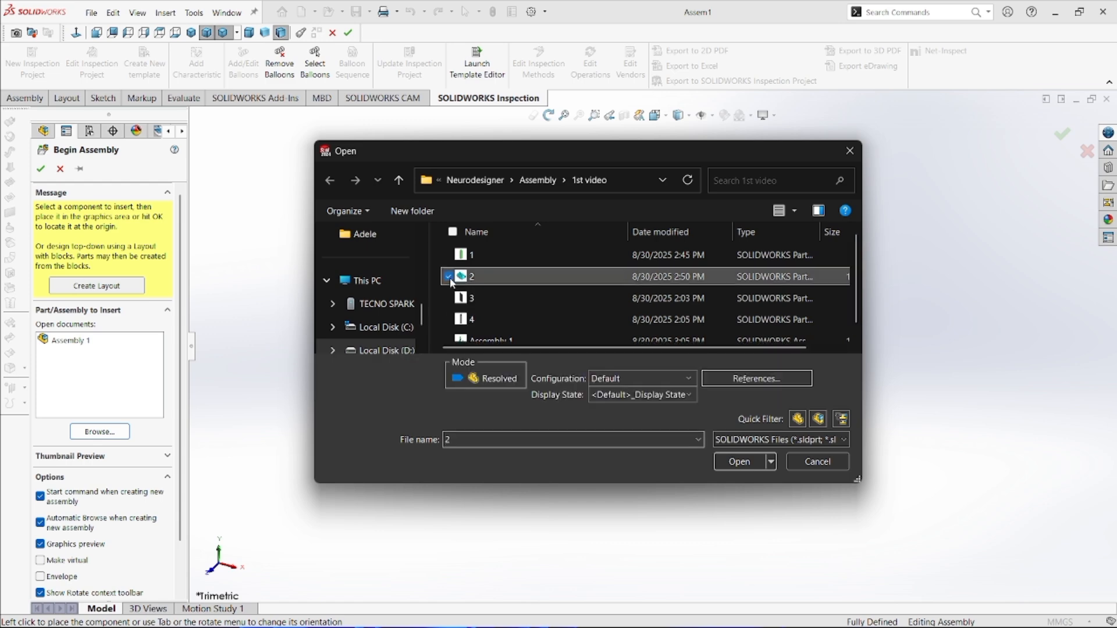
{"action": "left_click", "coordinate": [739, 462]}
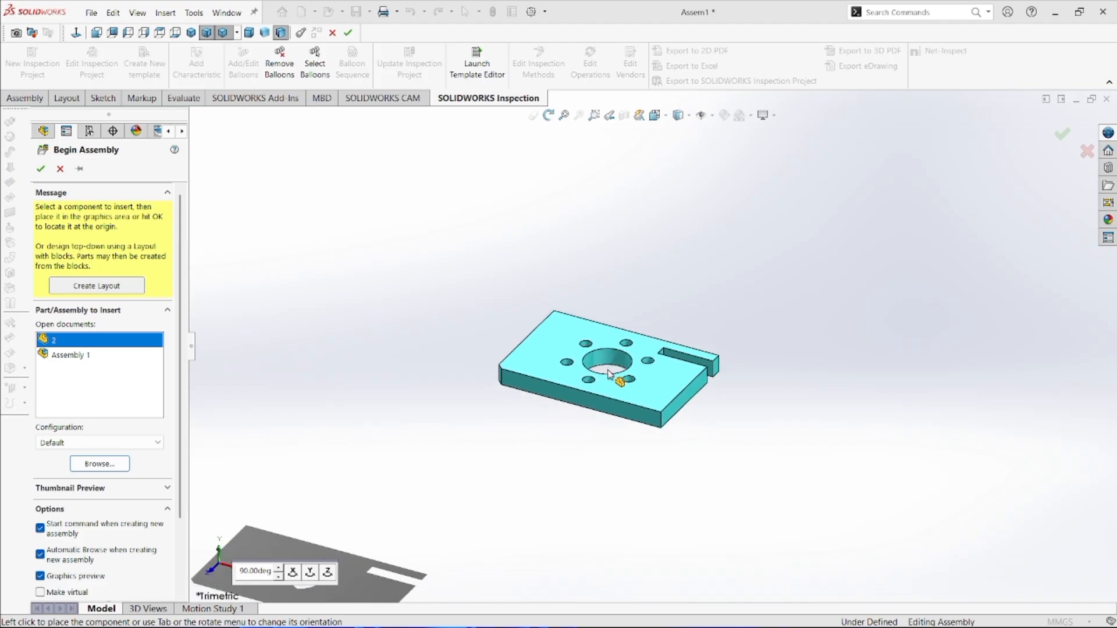
{"action": "left_click", "coordinate": [605, 407]}
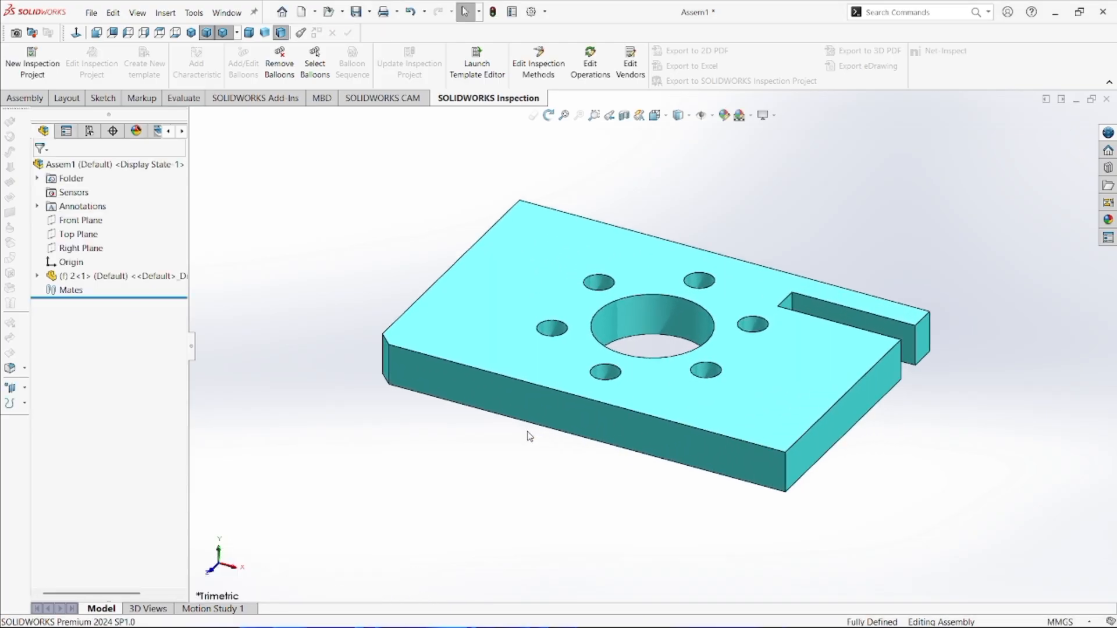
Step: Insert part file 1, the cylinder, and place it beside the plate
{"action": "left_click", "coordinate": [26, 98]}
{"action": "left_click", "coordinate": [87, 58]}
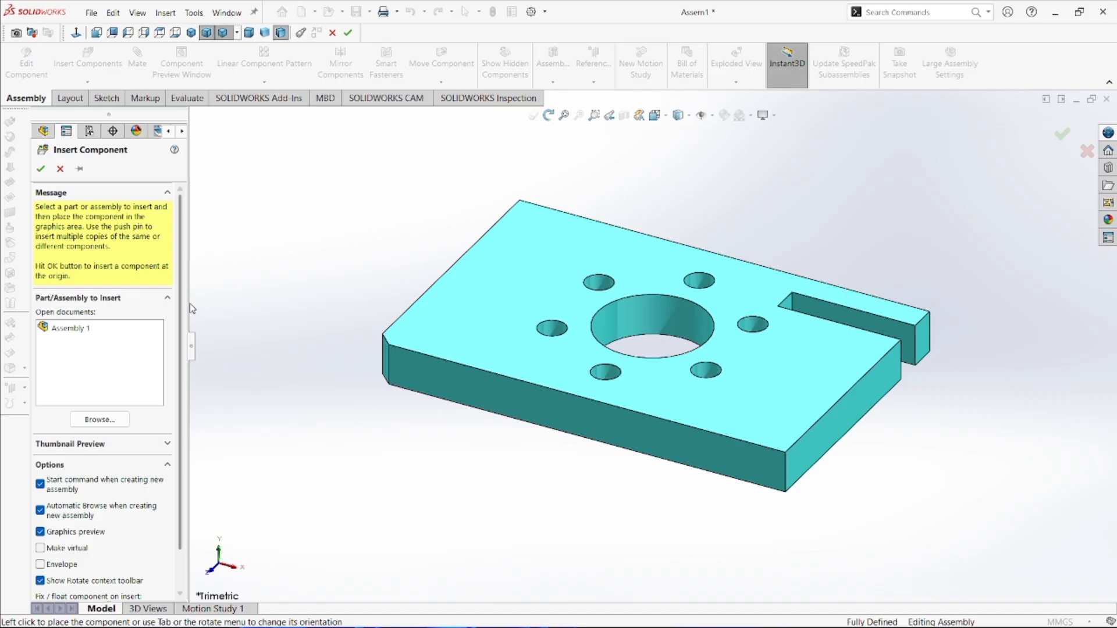
{"action": "left_click", "coordinate": [99, 420]}
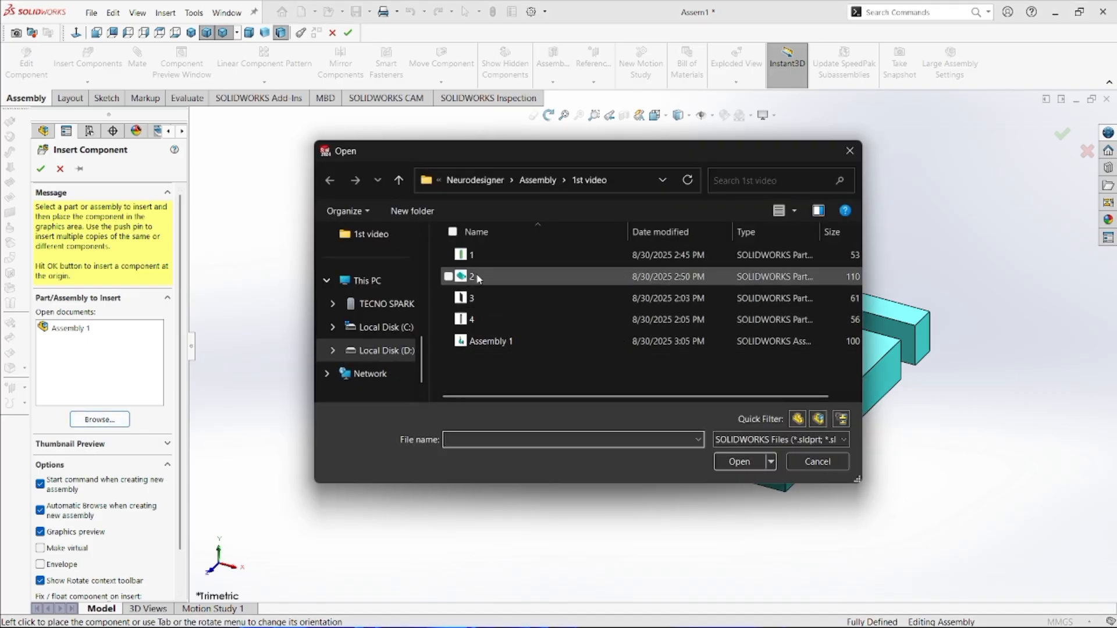
{"action": "left_click", "coordinate": [496, 256]}
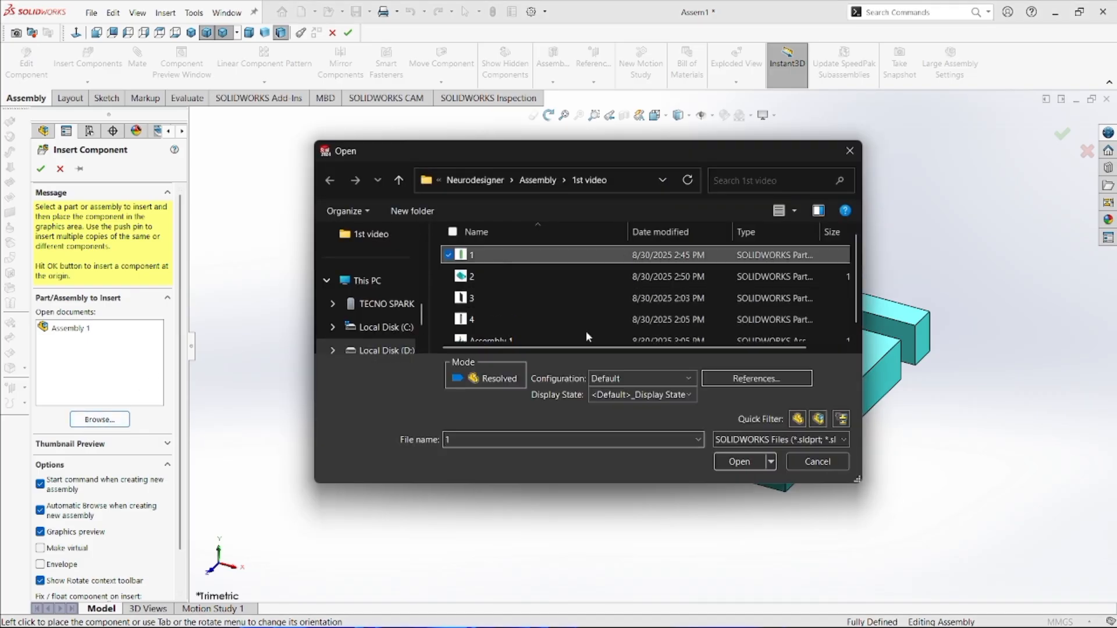
{"action": "left_click", "coordinate": [741, 462]}
{"action": "scroll", "coordinate": [634, 377], "scroll_direction": "up", "scroll_amount": 5}
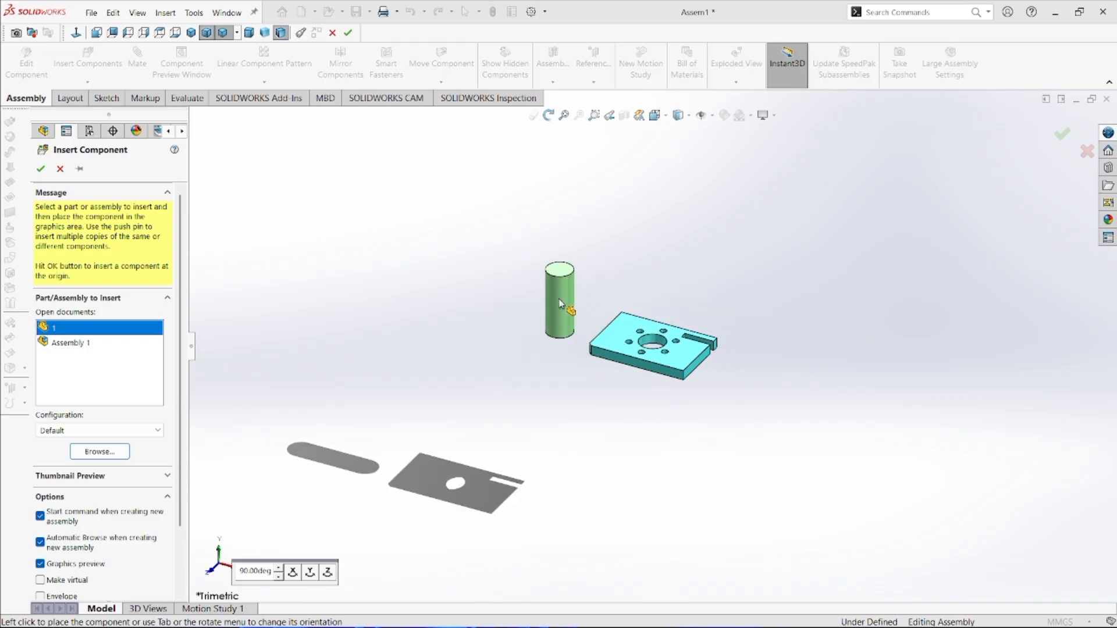
{"action": "left_click", "coordinate": [640, 348]}
Step: Add a concentric mate between the cylinder's outer face and the plate's large central hole
{"action": "scroll", "coordinate": [640, 348], "scroll_direction": "down", "scroll_amount": 5}
{"action": "scroll", "coordinate": [640, 348], "scroll_direction": "up", "scroll_amount": 3}
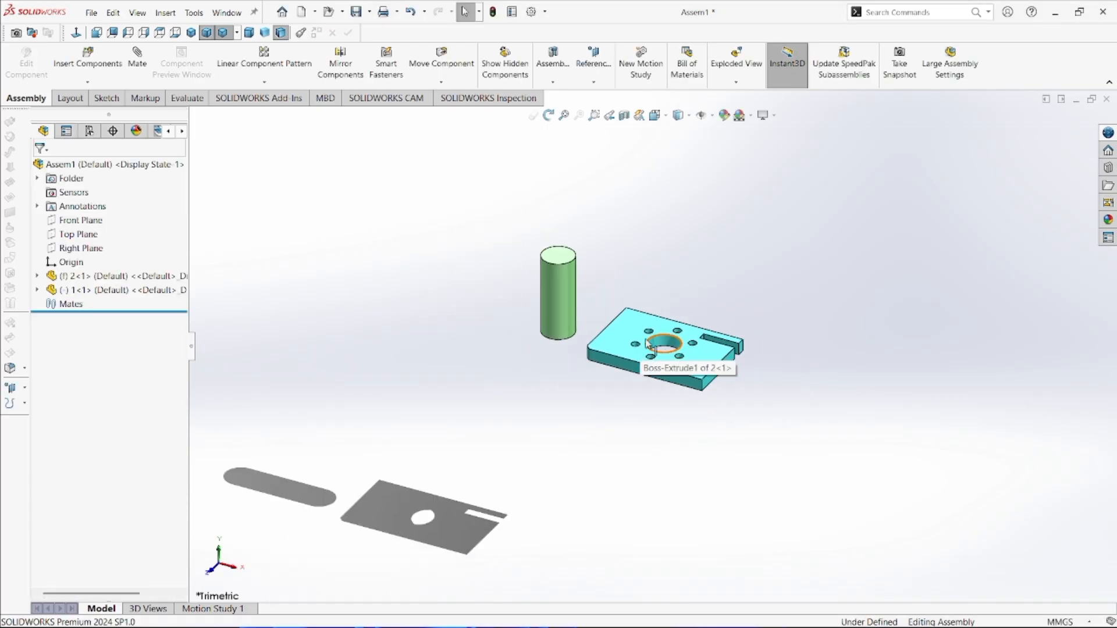
{"action": "scroll", "coordinate": [640, 348], "scroll_direction": "down", "scroll_amount": 3}
{"action": "scroll", "coordinate": [510, 353], "scroll_direction": "up", "scroll_amount": 1}
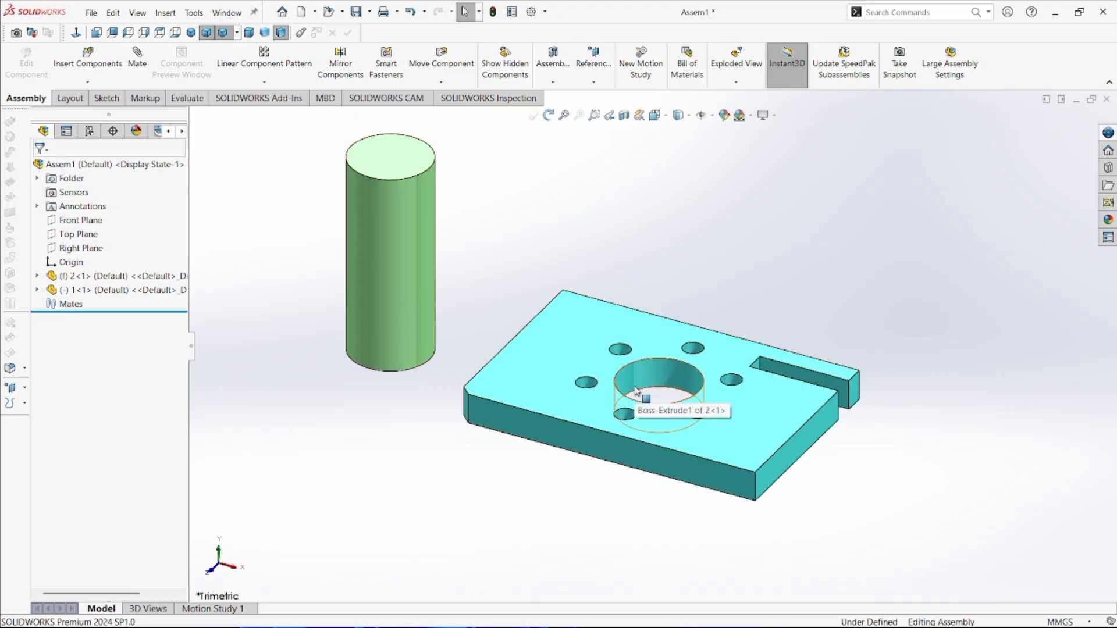
{"action": "left_click", "coordinate": [138, 64]}
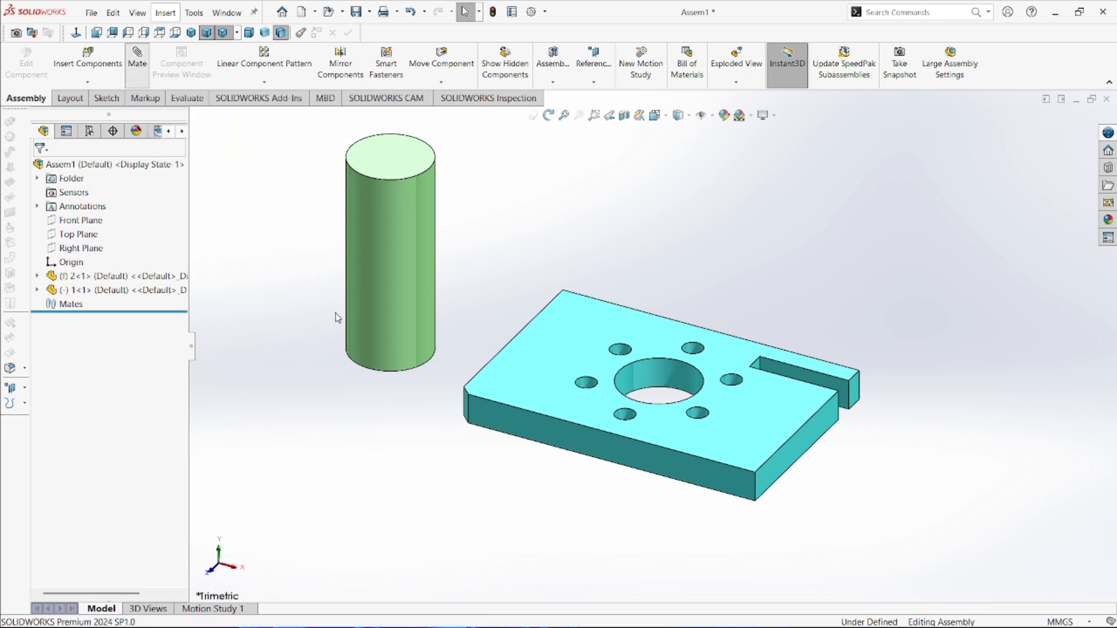
{"action": "left_click", "coordinate": [401, 309]}
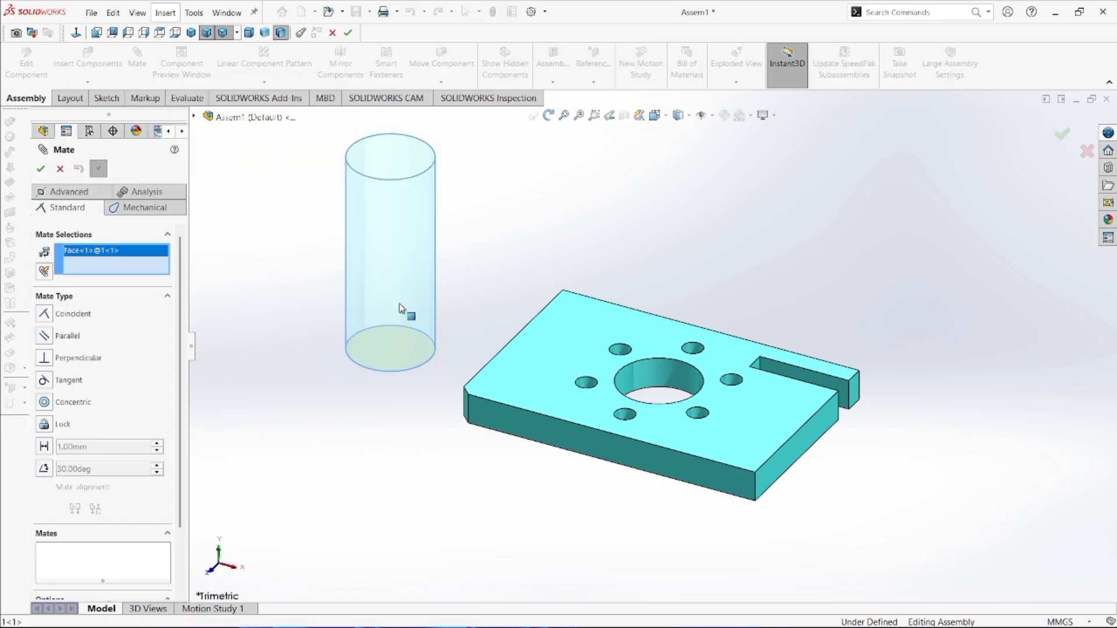
{"action": "left_click", "coordinate": [677, 374]}
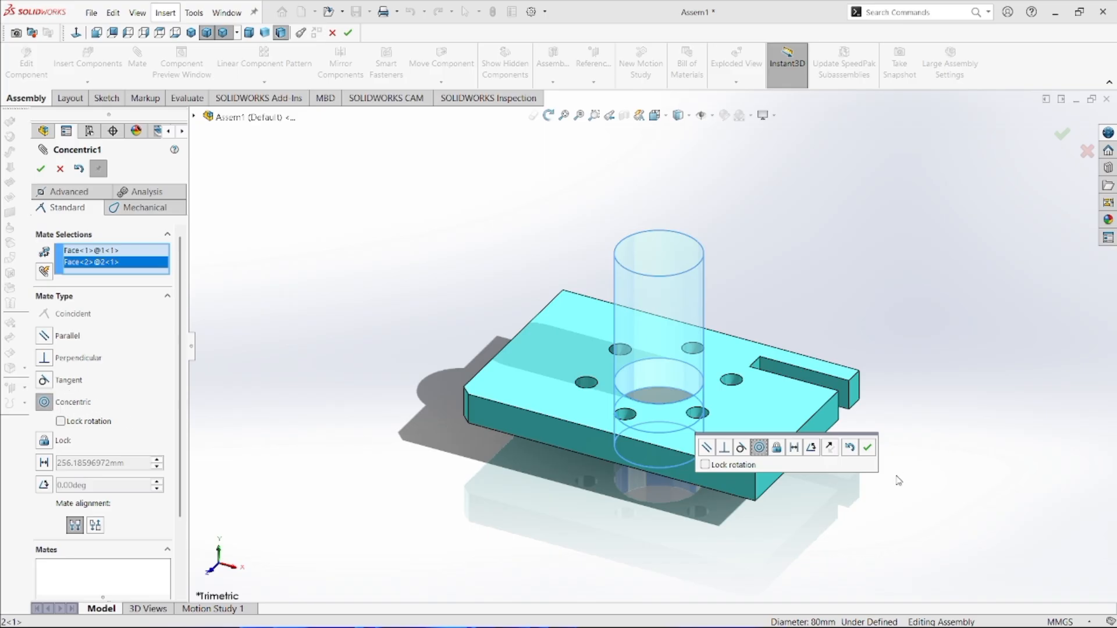
{"action": "left_click", "coordinate": [866, 447]}
Step: Add a coincident mate between the cylinder's bottom face and the plate's underside, and finish mating
{"action": "middle_click_drag", "start_coordinate": [870, 452], "coordinate": [658, 332]}
{"action": "left_click", "coordinate": [671, 448]}
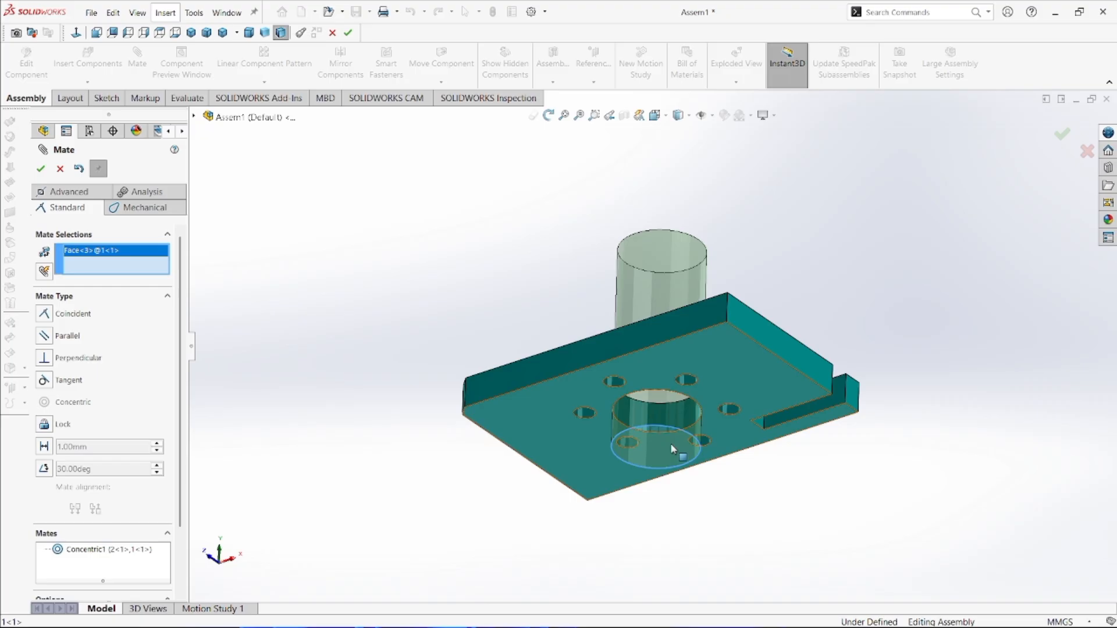
{"action": "left_click", "coordinate": [717, 366]}
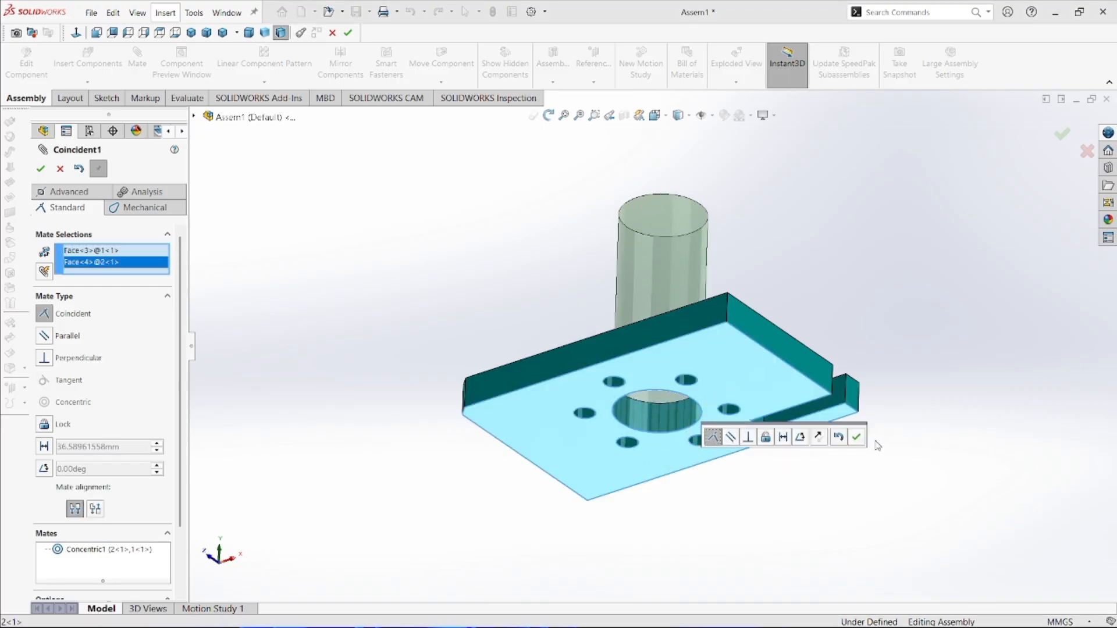
{"action": "left_click", "coordinate": [858, 438]}
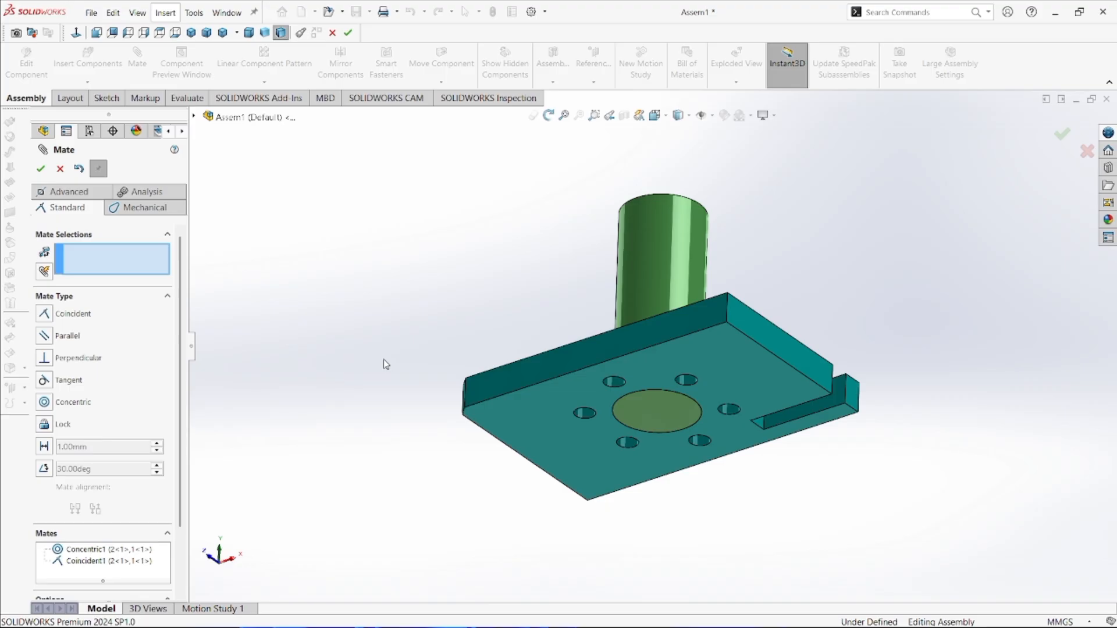
{"action": "left_click", "coordinate": [41, 168]}
Step: Examine the position of the cylinder in the plate's hole from several sides
{"action": "key", "text": "ctrl+7"}
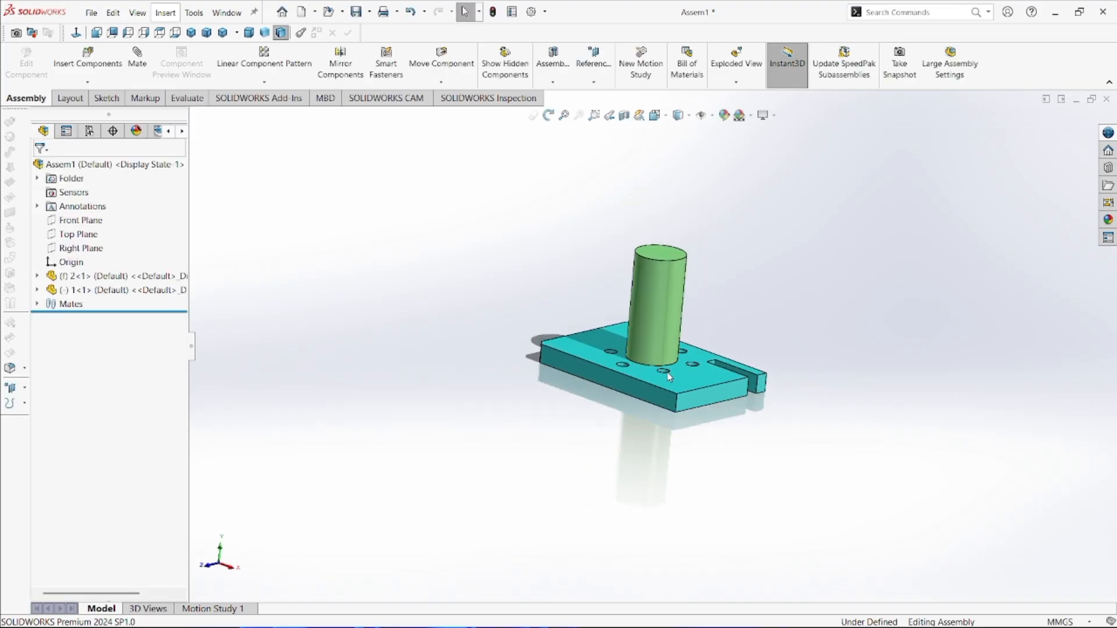
{"action": "scroll", "coordinate": [669, 377], "scroll_direction": "down", "scroll_amount": 3}
{"action": "left_click", "coordinate": [658, 306]}
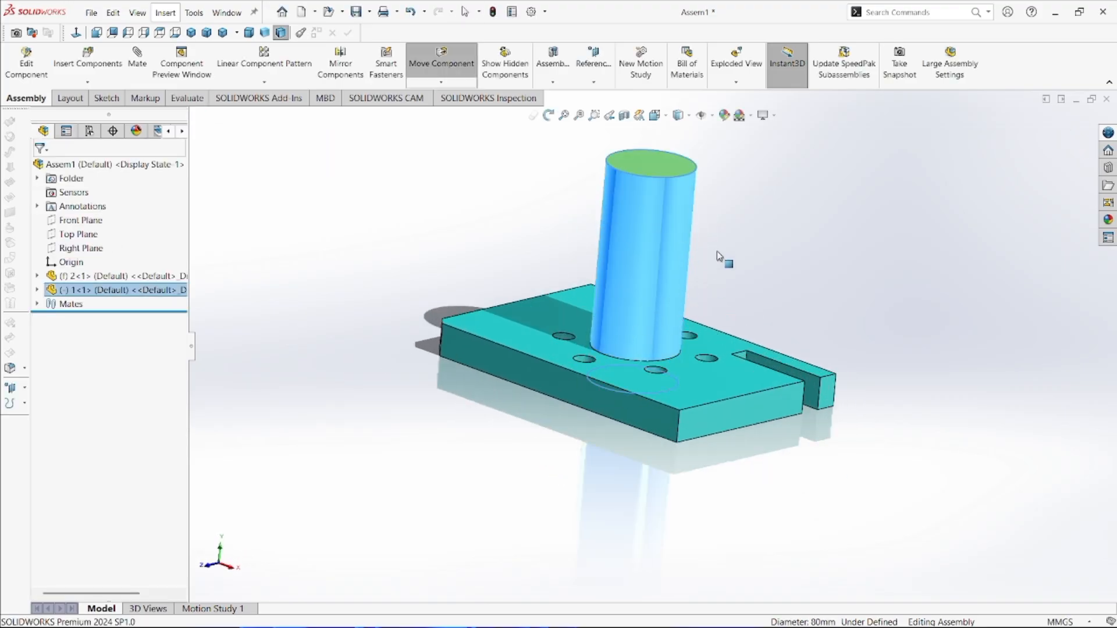
{"action": "middle_click_drag", "start_coordinate": [717, 256], "coordinate": [685, 284]}
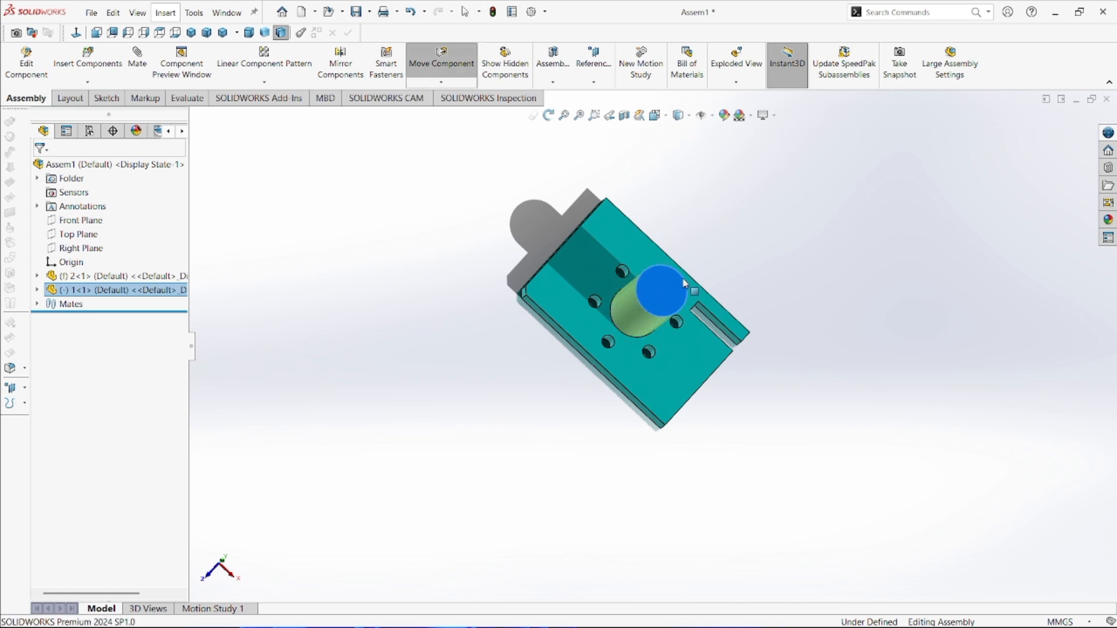
{"action": "middle_click_drag", "start_coordinate": [676, 350], "coordinate": [580, 342]}
{"action": "scroll", "coordinate": [631, 347], "scroll_direction": "down", "scroll_amount": 2}
{"action": "left_click", "coordinate": [791, 303]}
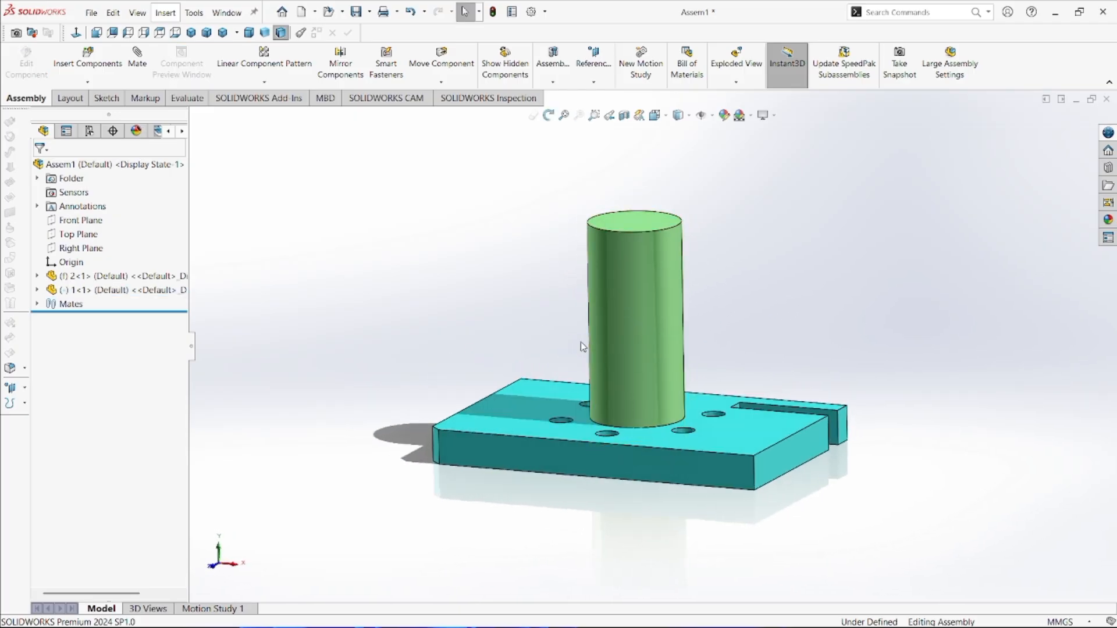
Step: Add a parallel mate between the cylinder part's Front Plane and the plate's slotted end face, and finish mating
{"action": "left_click", "coordinate": [138, 69]}
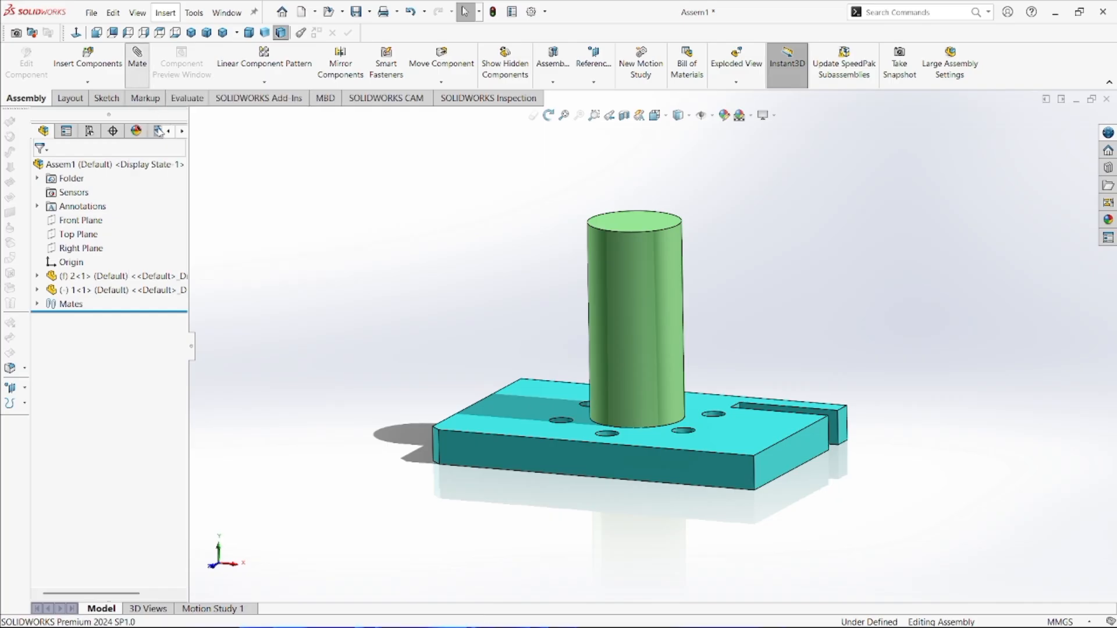
{"action": "left_click", "coordinate": [195, 116]}
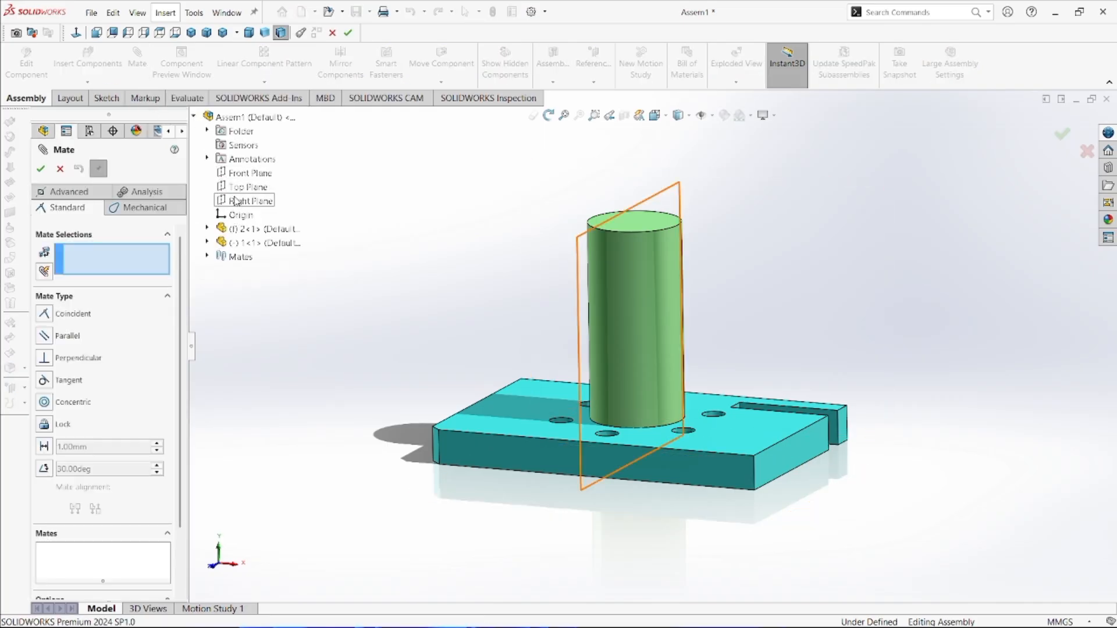
{"action": "key", "text": "f"}
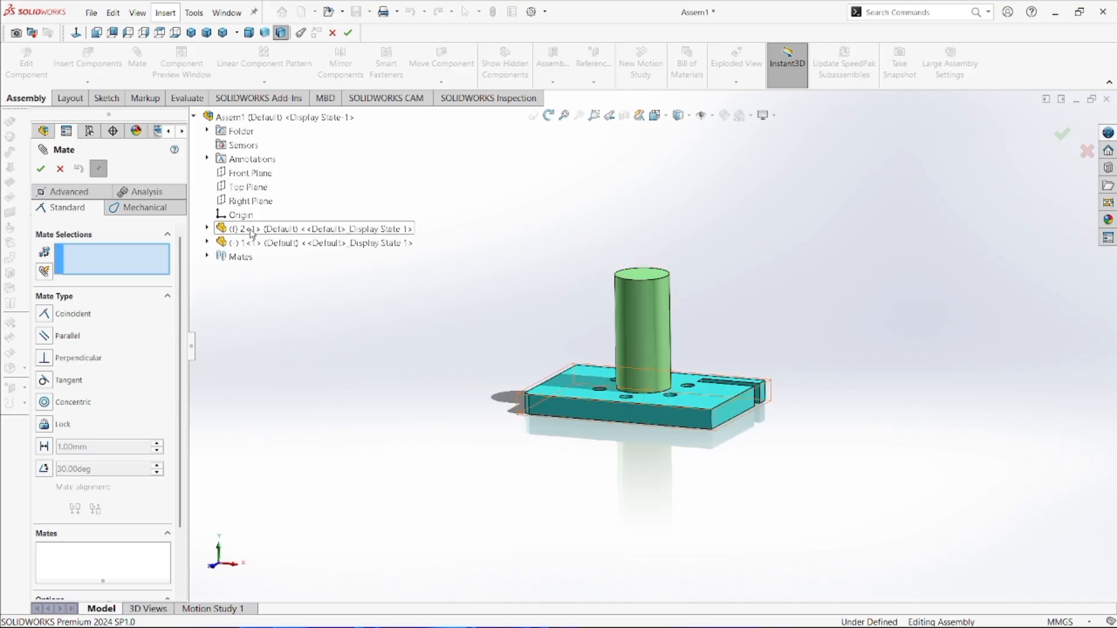
{"action": "left_click", "coordinate": [207, 229]}
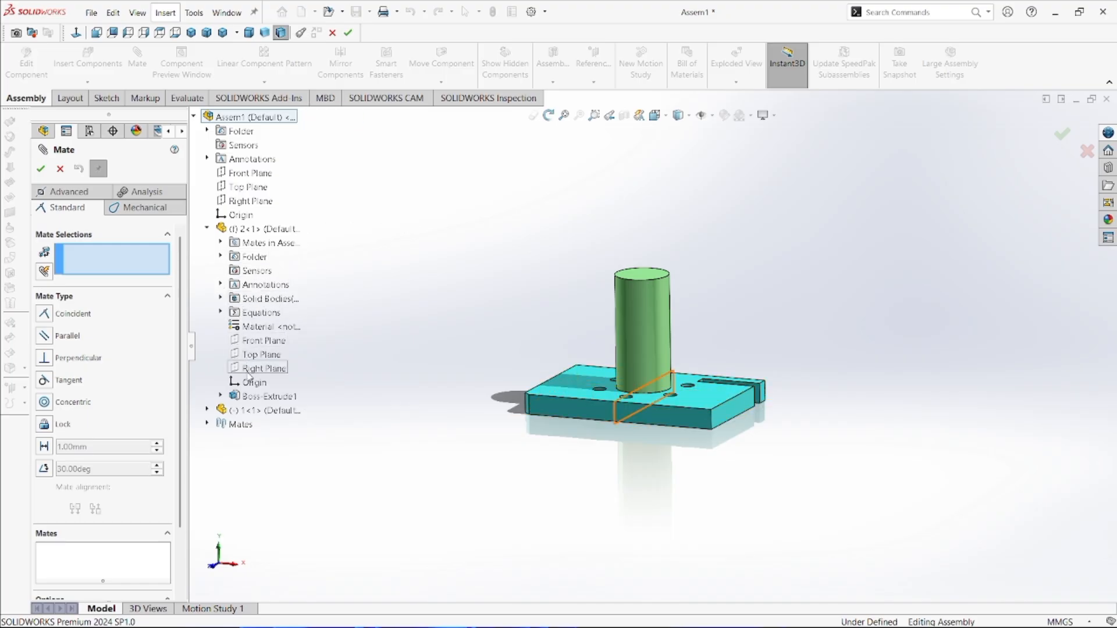
{"action": "left_click", "coordinate": [207, 411]}
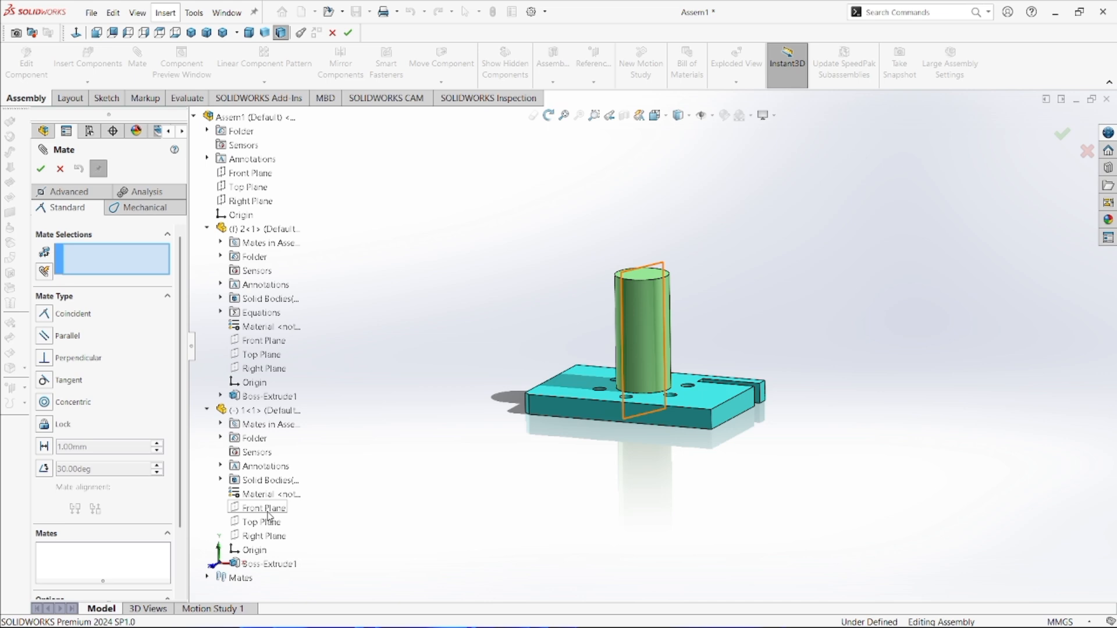
{"action": "left_click", "coordinate": [267, 511]}
{"action": "middle_click_drag", "start_coordinate": [695, 380], "coordinate": [643, 428]}
{"action": "scroll", "coordinate": [643, 428], "scroll_direction": "down", "scroll_amount": 2}
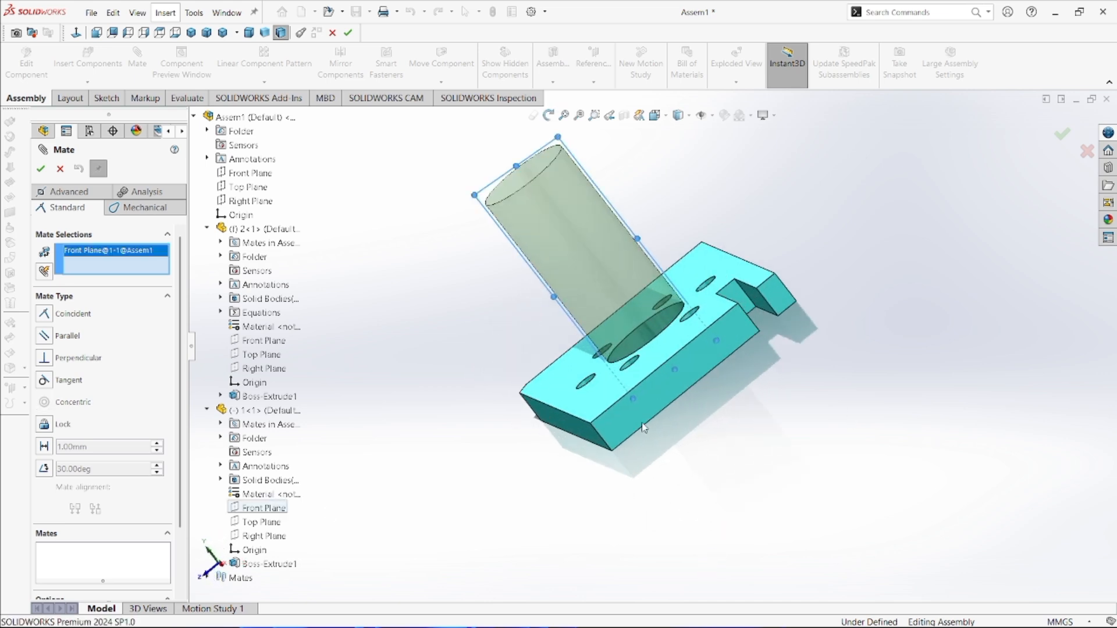
{"action": "left_click", "coordinate": [621, 434]}
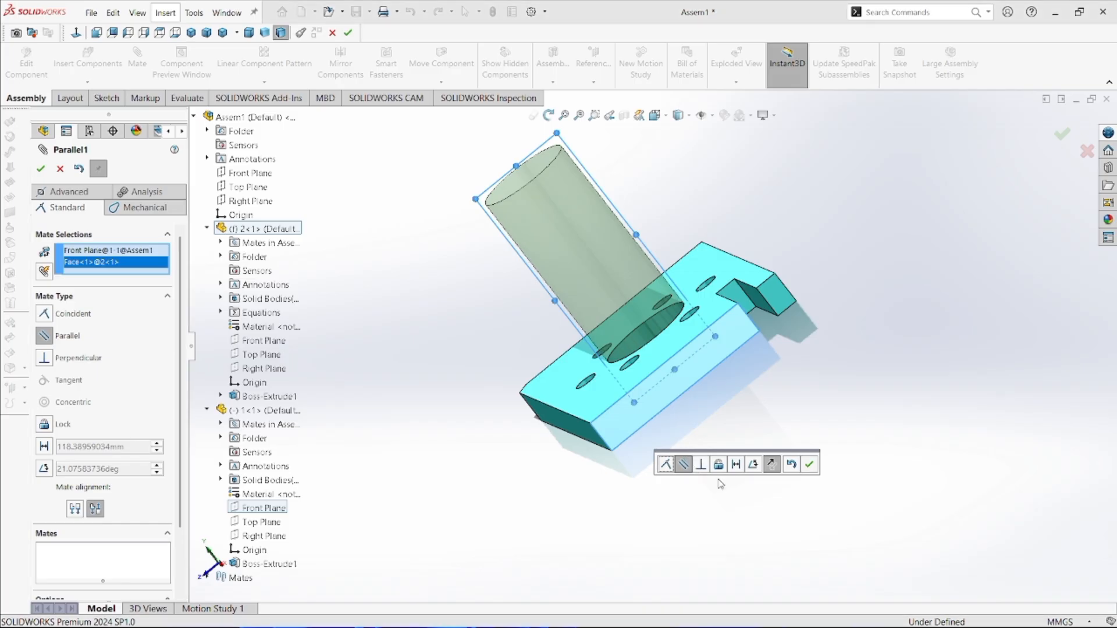
{"action": "middle_click_drag", "start_coordinate": [722, 484], "coordinate": [806, 354]}
{"action": "scroll", "coordinate": [807, 360], "scroll_direction": "up", "scroll_amount": 4}
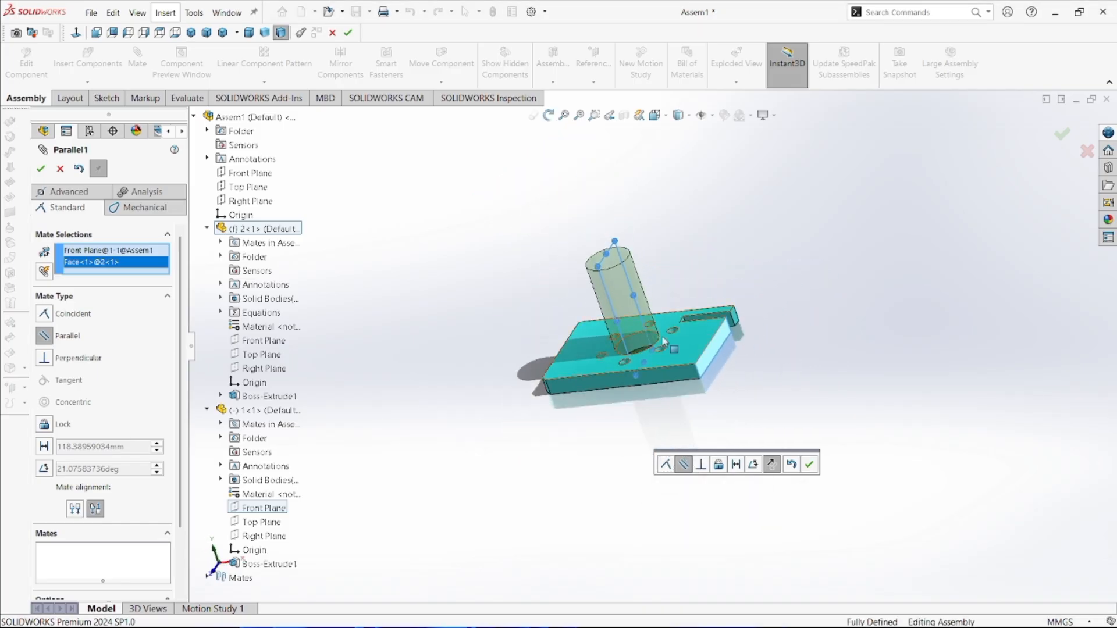
{"action": "middle_click_drag", "start_coordinate": [666, 343], "coordinate": [713, 378]}
{"action": "left_click", "coordinate": [809, 465]}
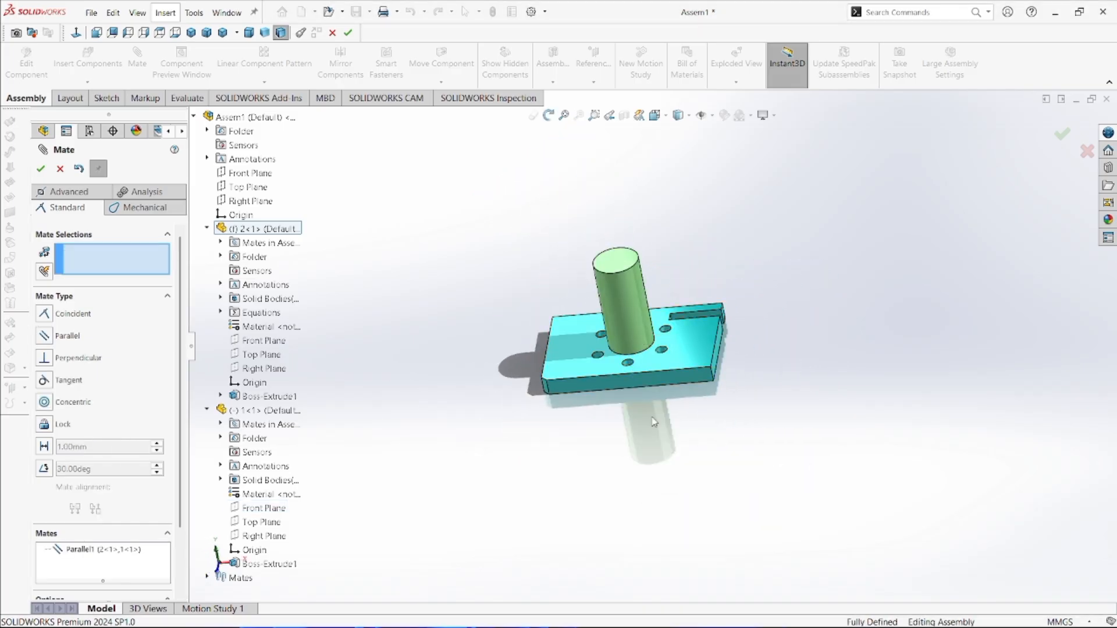
{"action": "left_click", "coordinate": [41, 169]}
Step: Insert part file 3, the dark notched plate, and place it beside the cylinder assembly
{"action": "middle_click_drag", "start_coordinate": [562, 364], "coordinate": [633, 434]}
{"action": "scroll", "coordinate": [648, 362], "scroll_direction": "down", "scroll_amount": 3}
{"action": "middle_click_drag", "start_coordinate": [648, 362], "coordinate": [666, 356]}
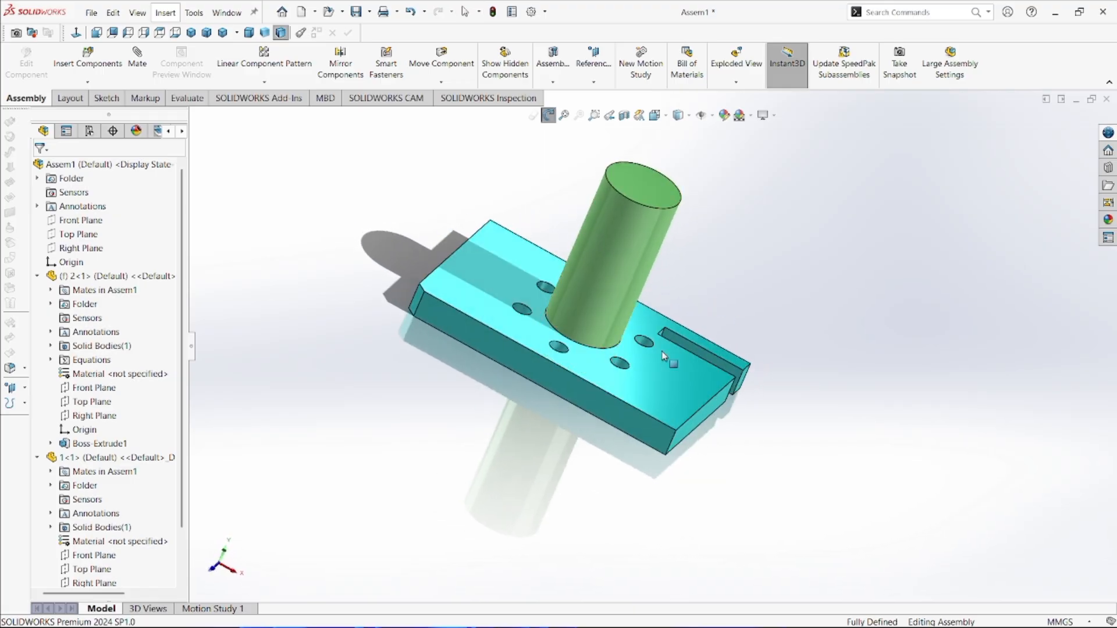
{"action": "left_click", "coordinate": [88, 56]}
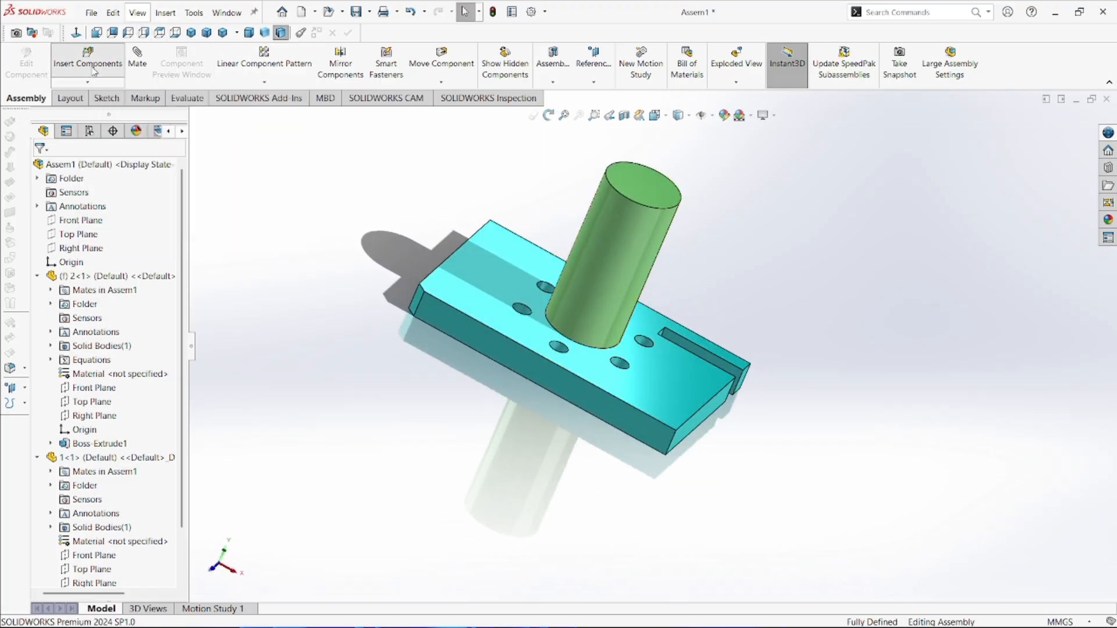
{"action": "left_click", "coordinate": [108, 419]}
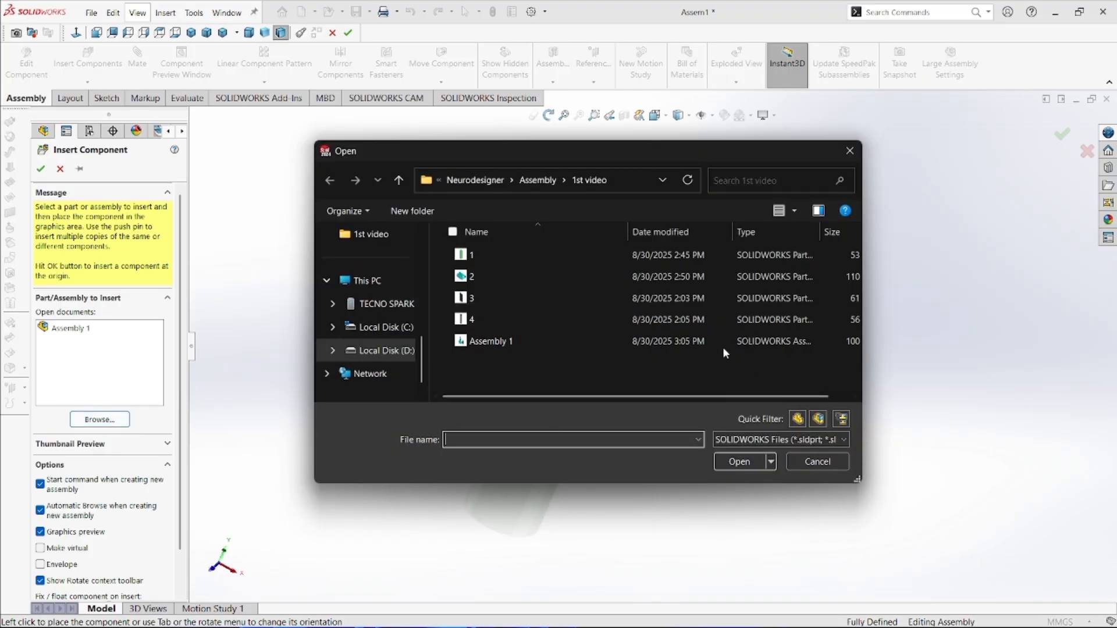
{"action": "left_click", "coordinate": [499, 294]}
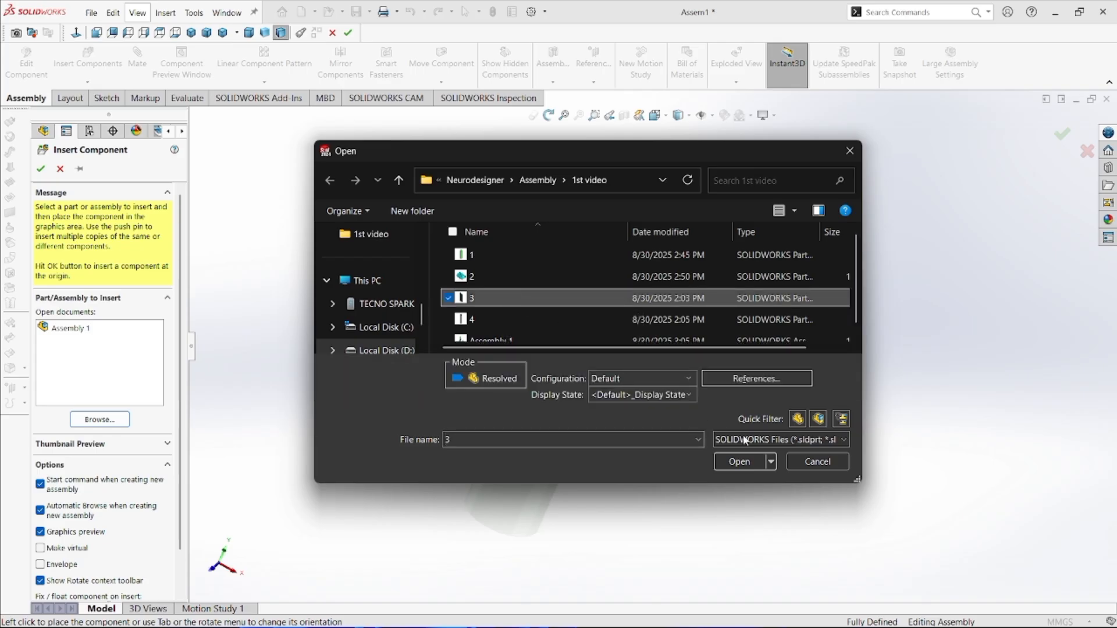
{"action": "left_click", "coordinate": [739, 462]}
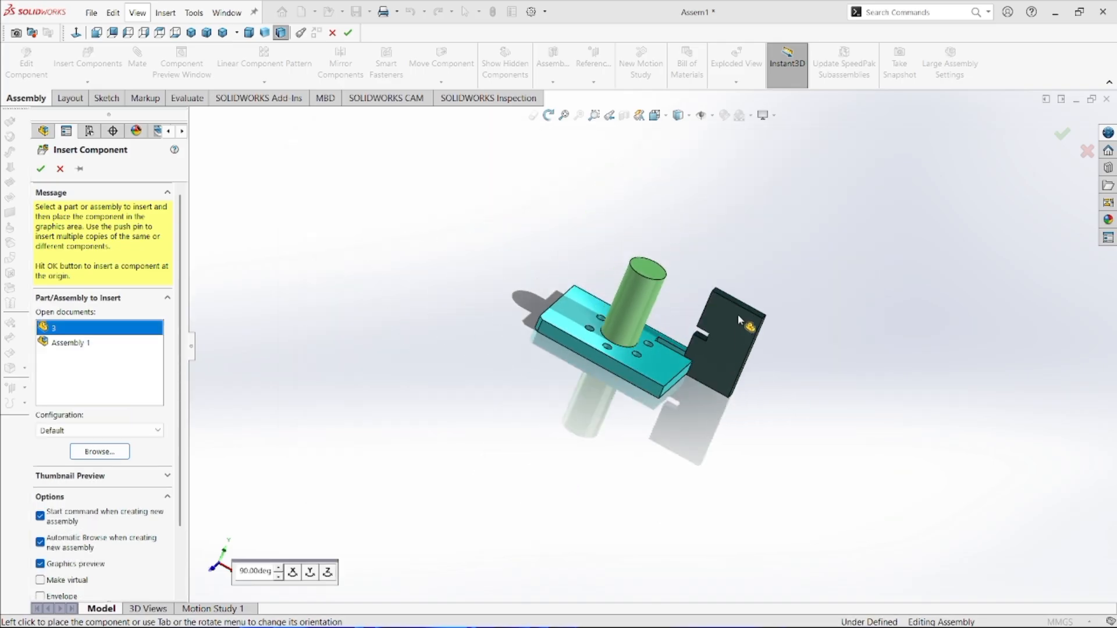
{"action": "left_click", "coordinate": [492, 260]}
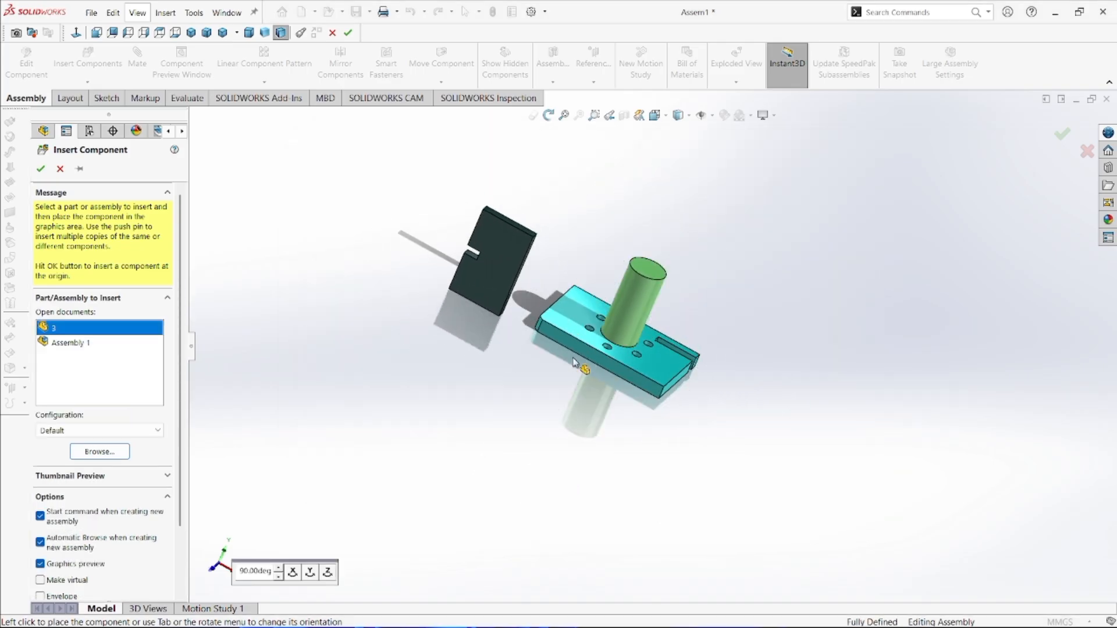
Step: Rotate the dark notched plate slightly with Rotate Component in Free Drag mode
{"action": "middle_click_drag", "start_coordinate": [643, 411], "coordinate": [624, 526]}
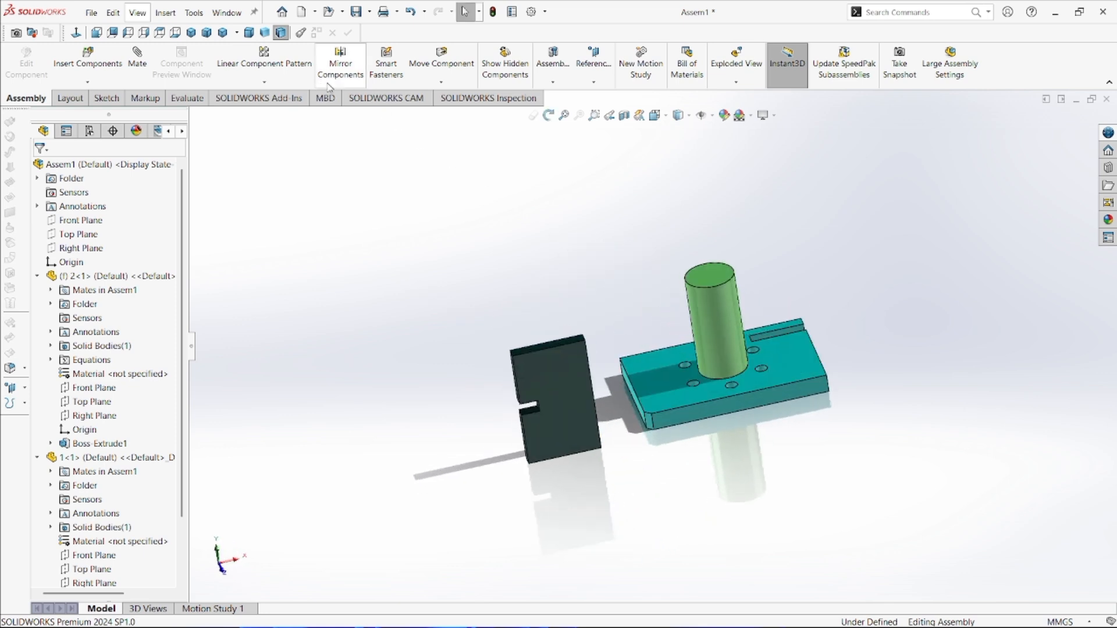
{"action": "left_click", "coordinate": [453, 84]}
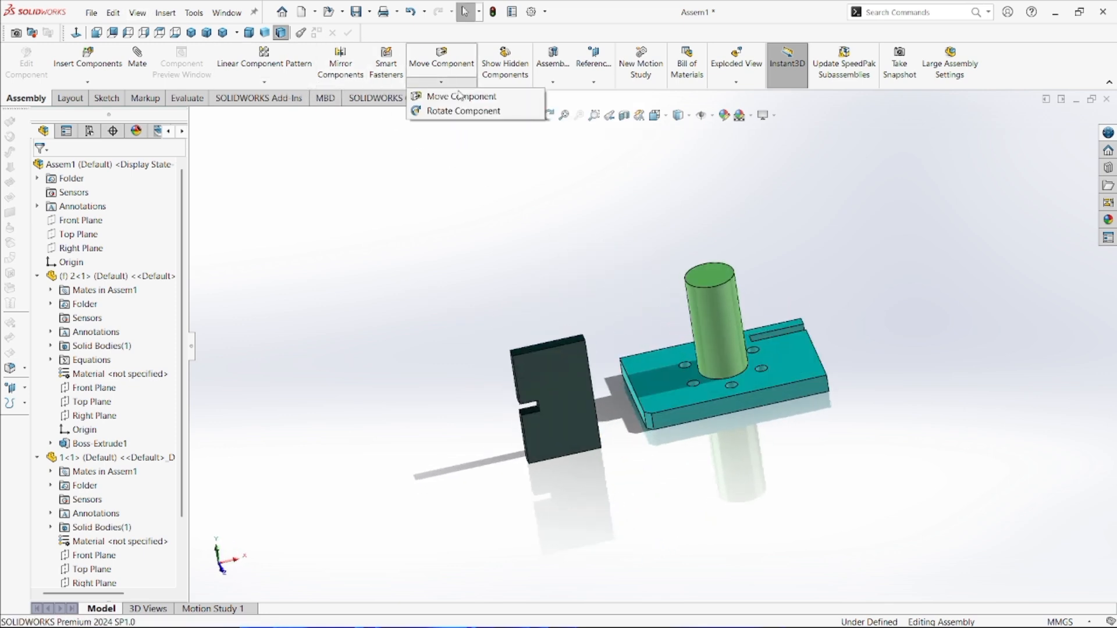
{"action": "left_click", "coordinate": [483, 117]}
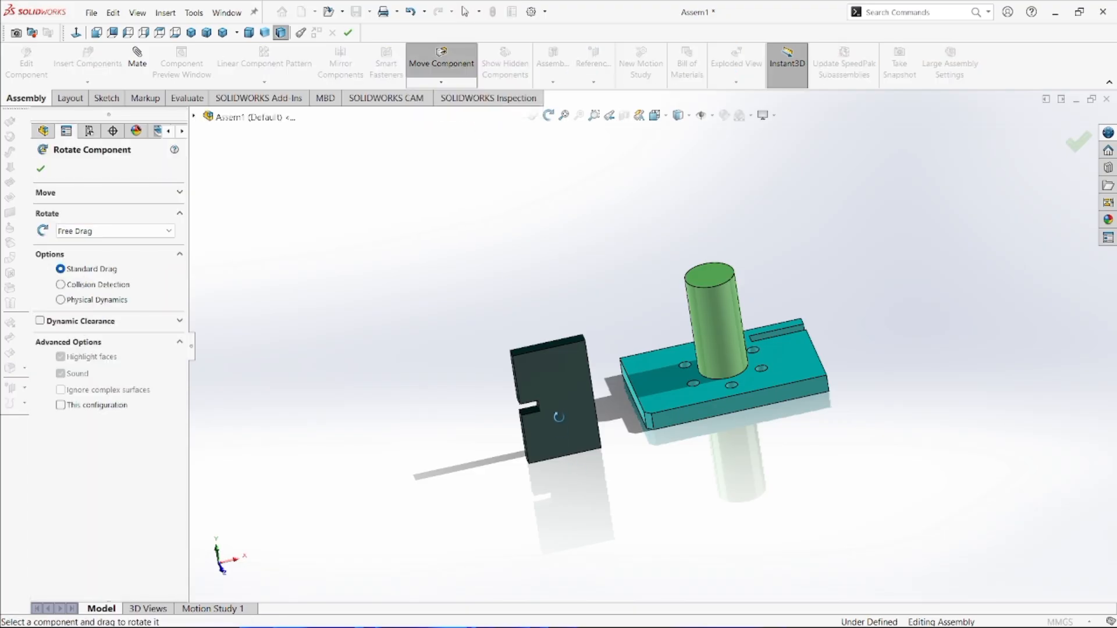
{"action": "mouse_move", "coordinate": [562, 400]}
{"action": "left_mouse_down"}
{"action": "mouse_move", "coordinate": [609, 334]}
{"action": "mouse_move", "coordinate": [529, 419]}
{"action": "mouse_move", "coordinate": [504, 406]}
{"action": "mouse_move", "coordinate": [538, 390]}
{"action": "mouse_move", "coordinate": [569, 393]}
{"action": "left_mouse_up"}
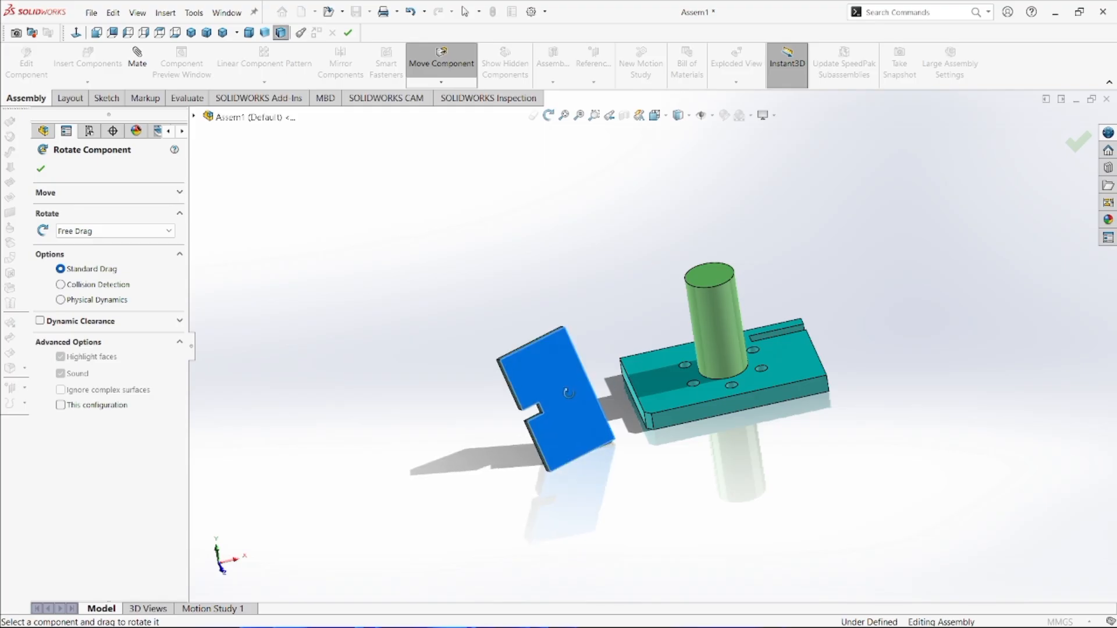
Step: Set the rotation to About Entity, rotate the notched plate about its lower edge, and finish rotating
{"action": "left_click", "coordinate": [113, 232]}
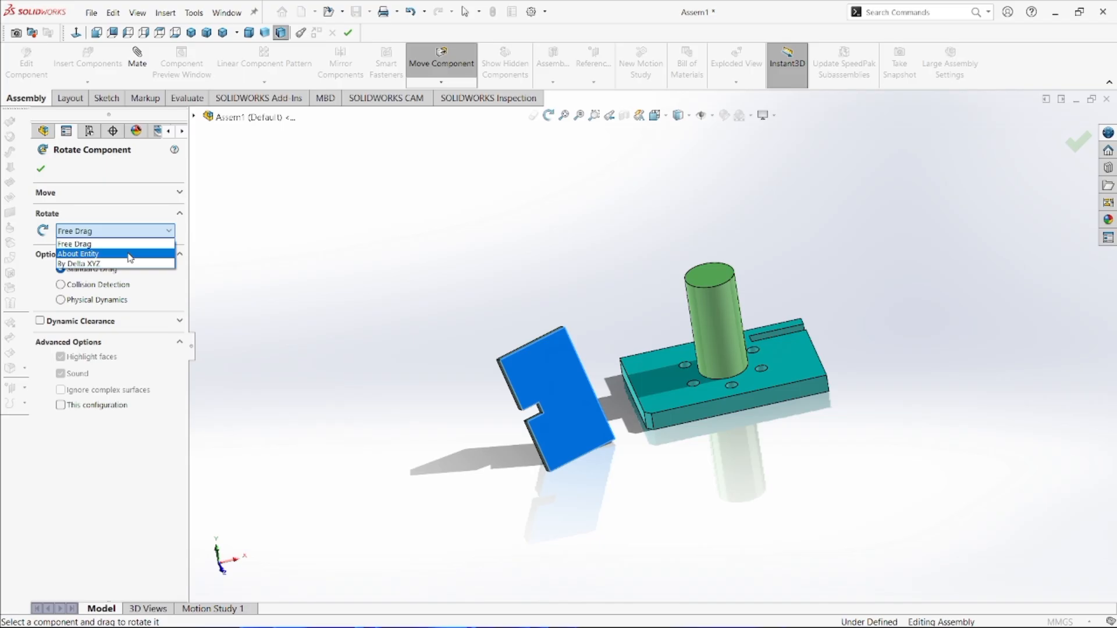
{"action": "left_click", "coordinate": [129, 255]}
{"action": "scroll", "coordinate": [669, 496], "scroll_direction": "down", "scroll_amount": 4}
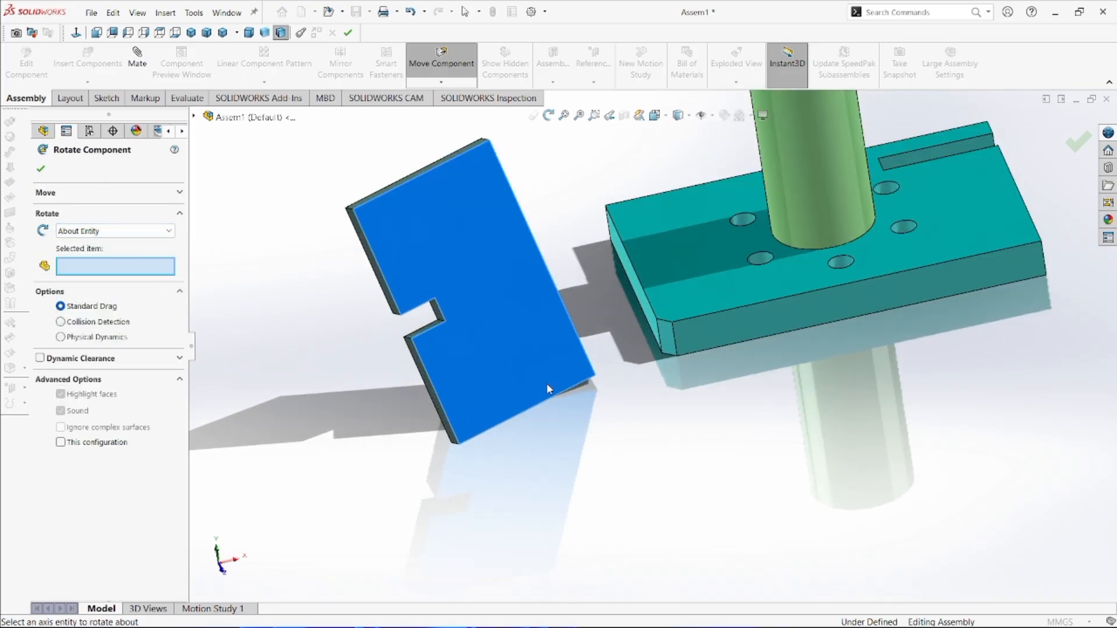
{"action": "left_click", "coordinate": [514, 418]}
{"action": "scroll", "coordinate": [474, 297], "scroll_direction": "up", "scroll_amount": 3}
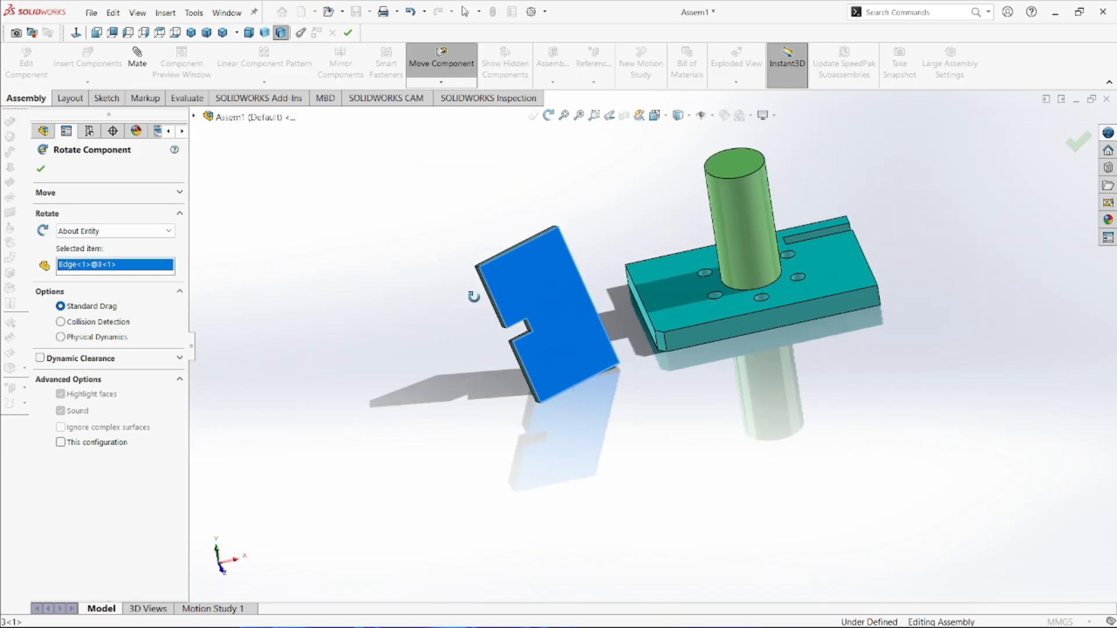
{"action": "scroll", "coordinate": [535, 288], "scroll_direction": "down", "scroll_amount": 2}
{"action": "left_click_drag", "start_coordinate": [540, 290], "coordinate": [487, 139]}
{"action": "scroll", "coordinate": [602, 231], "scroll_direction": "up", "scroll_amount": 1}
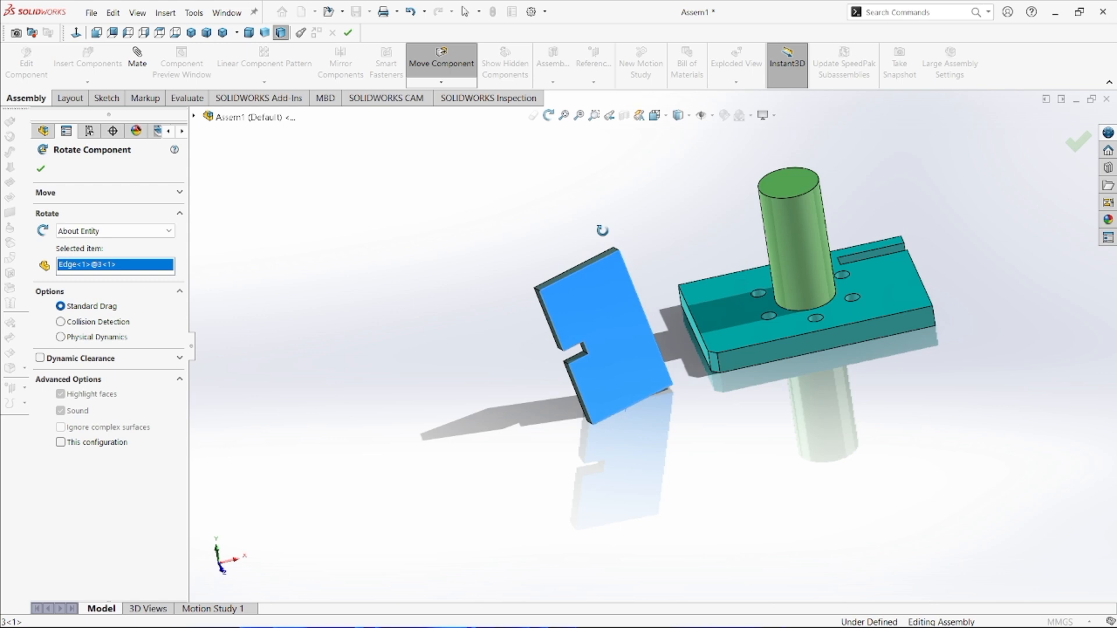
{"action": "left_click", "coordinate": [41, 169]}
Step: Move the notched plate upward with Move Component in Free Drag mode
{"action": "left_click", "coordinate": [441, 82]}
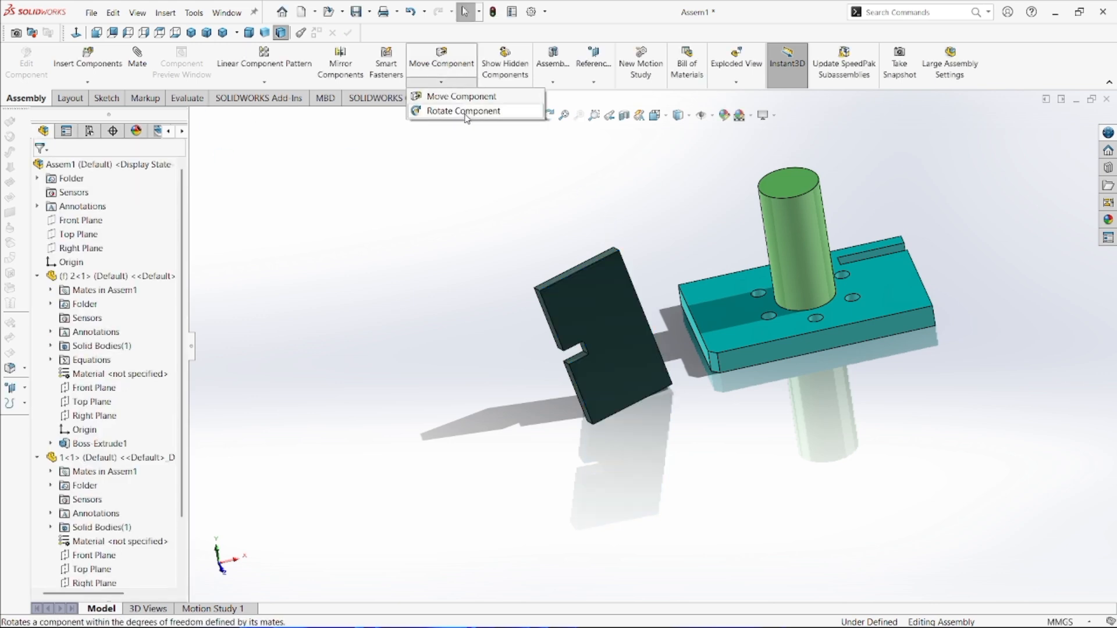
{"action": "left_click", "coordinate": [461, 96]}
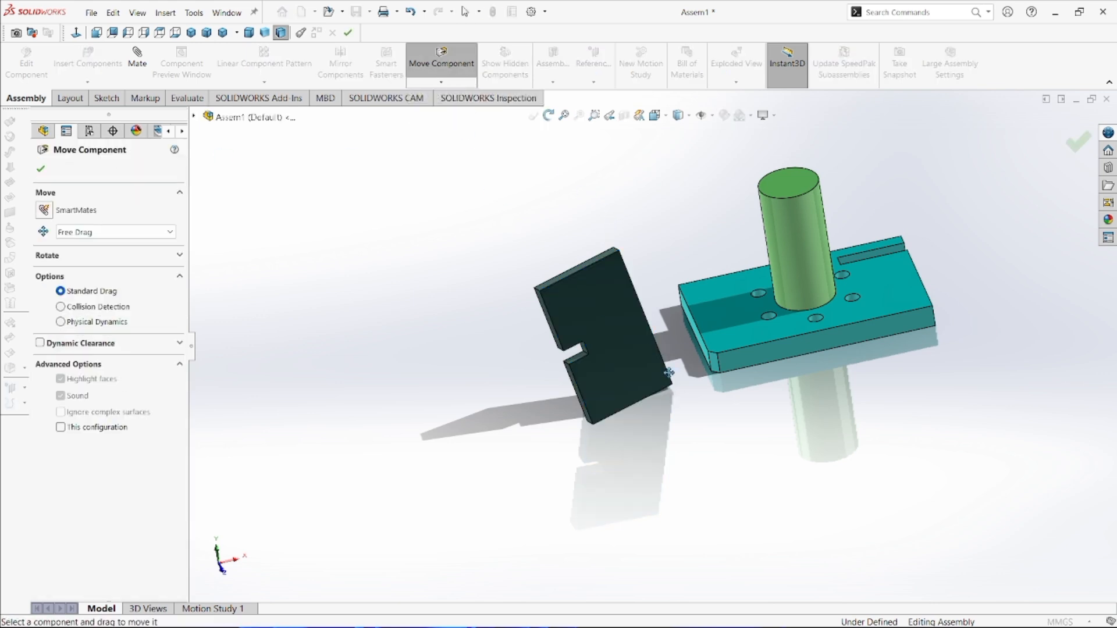
{"action": "left_click_drag", "start_coordinate": [606, 350], "coordinate": [592, 298]}
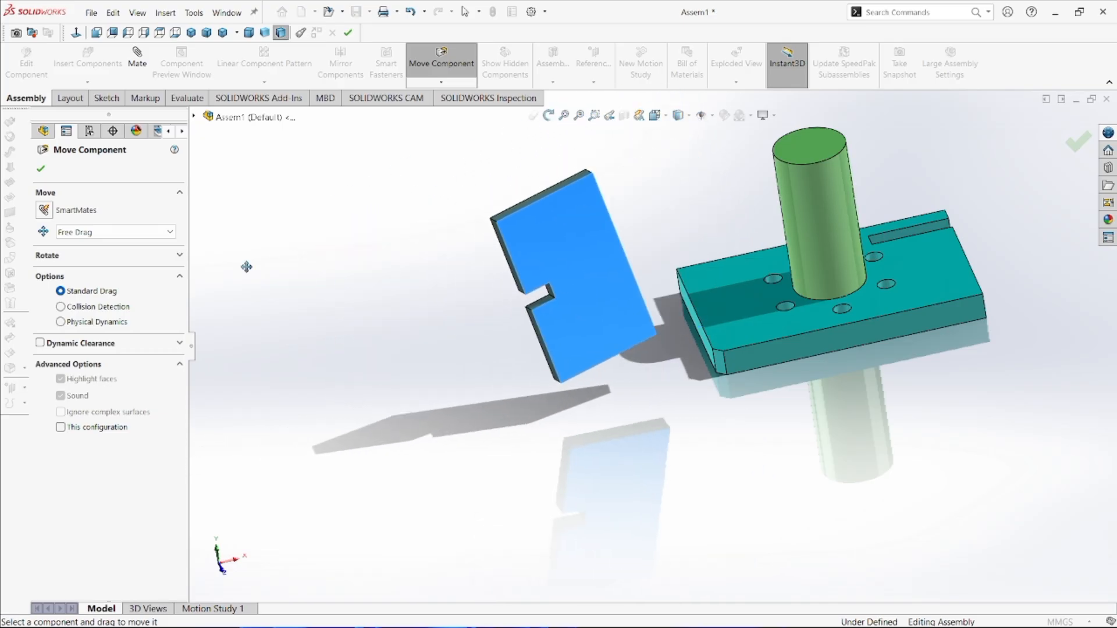
Step: Move the notched plate Along Entity, using the teal plate's end face as reference instead of the preselected part, and finish moving
{"action": "left_click", "coordinate": [99, 232]}
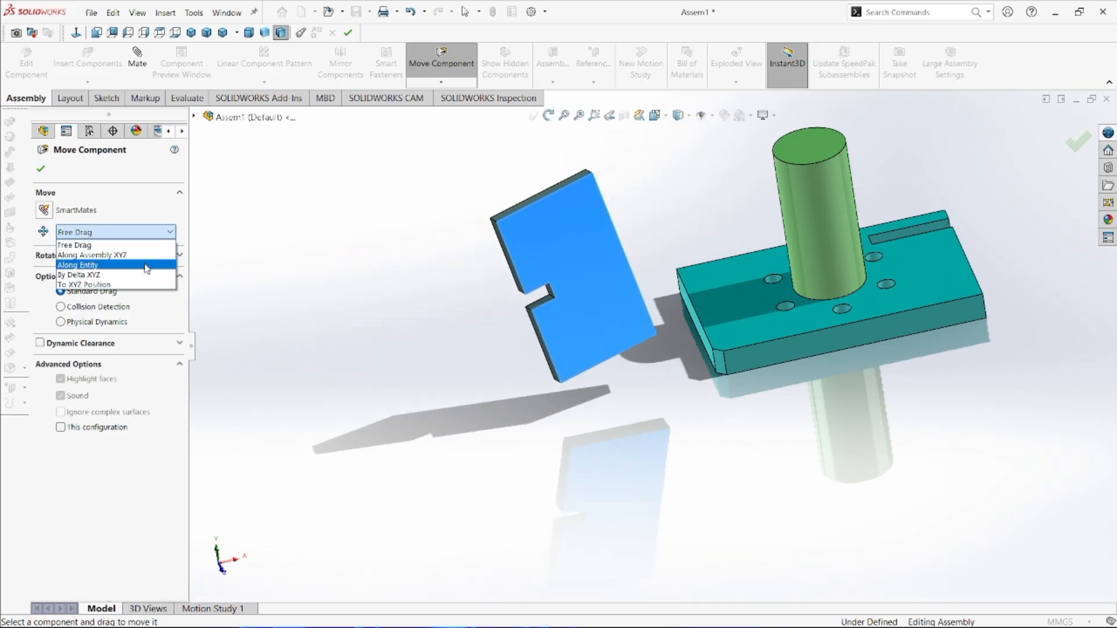
{"action": "left_click", "coordinate": [118, 265]}
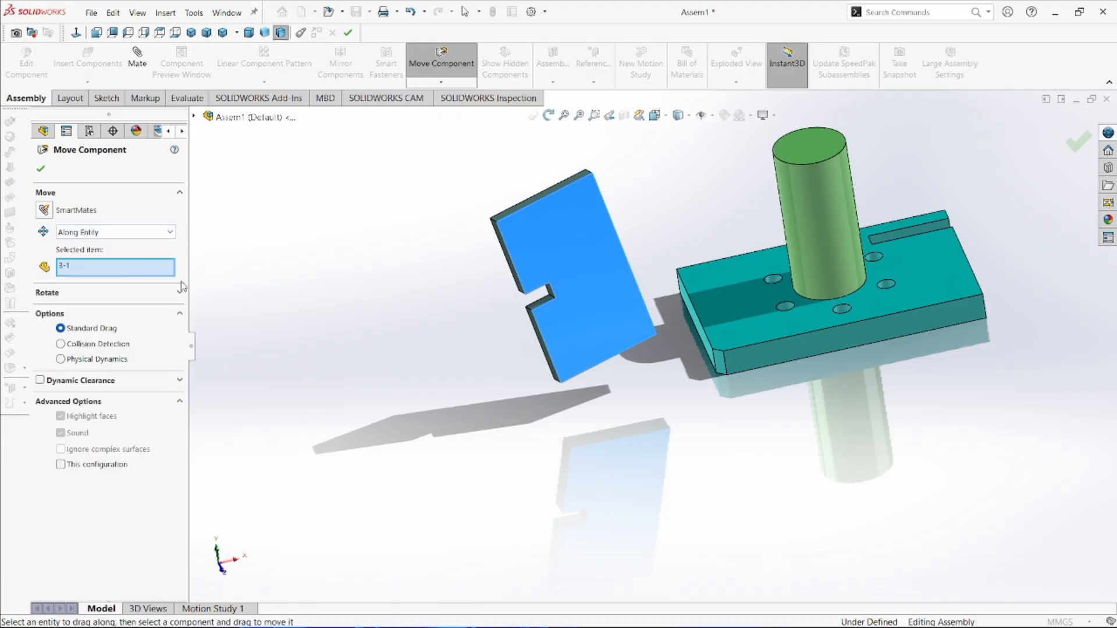
{"action": "scroll", "coordinate": [713, 327], "scroll_direction": "down", "scroll_amount": 3}
{"action": "right_click", "coordinate": [89, 267]}
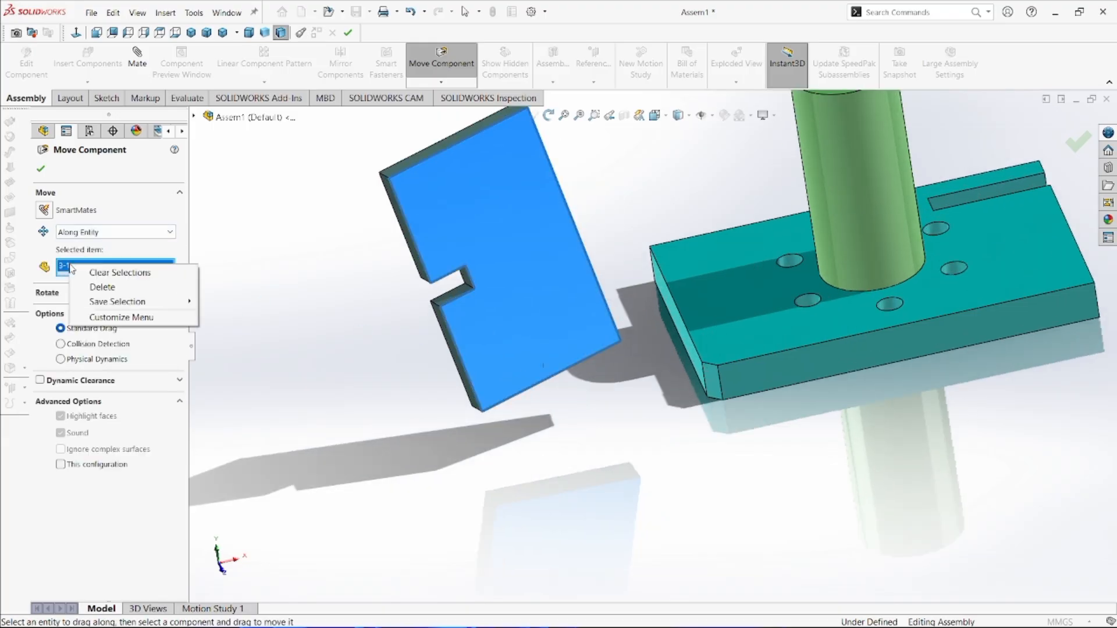
{"action": "left_click", "coordinate": [109, 288]}
{"action": "left_click", "coordinate": [694, 367]}
{"action": "middle_click_drag", "start_coordinate": [694, 367], "coordinate": [670, 368]}
{"action": "scroll", "coordinate": [601, 266], "scroll_direction": "up", "scroll_amount": 3}
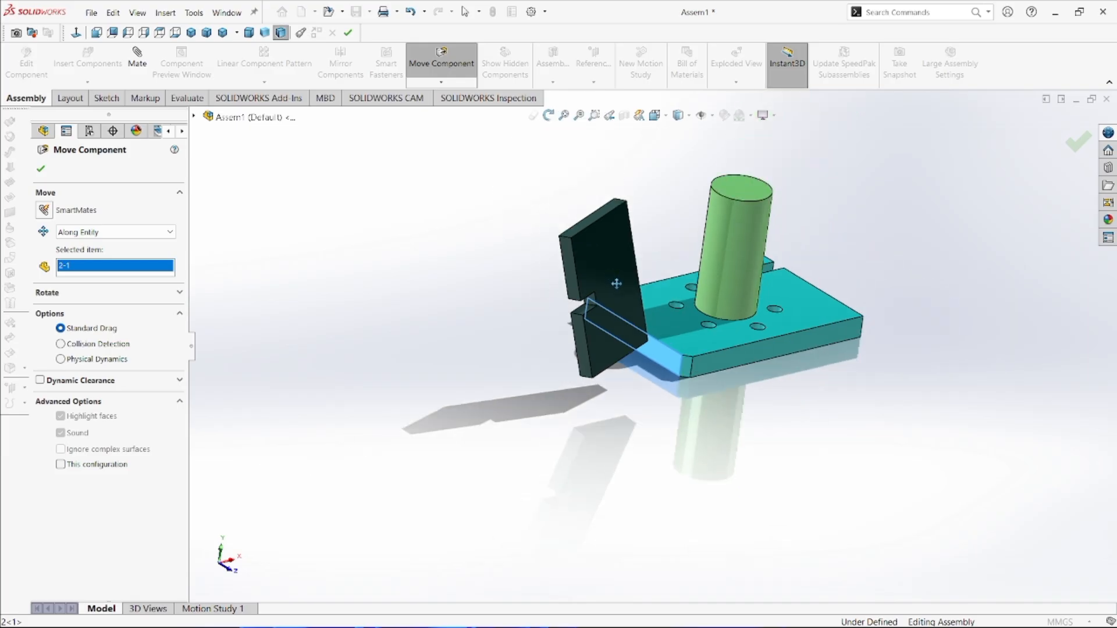
{"action": "left_click_drag", "start_coordinate": [608, 276], "coordinate": [532, 294]}
{"action": "left_click", "coordinate": [42, 170]}
Step: Move the notched plate across to the slotted side of the teal plate, clear of the assembly
{"action": "scroll", "coordinate": [701, 374], "scroll_direction": "up", "scroll_amount": 3}
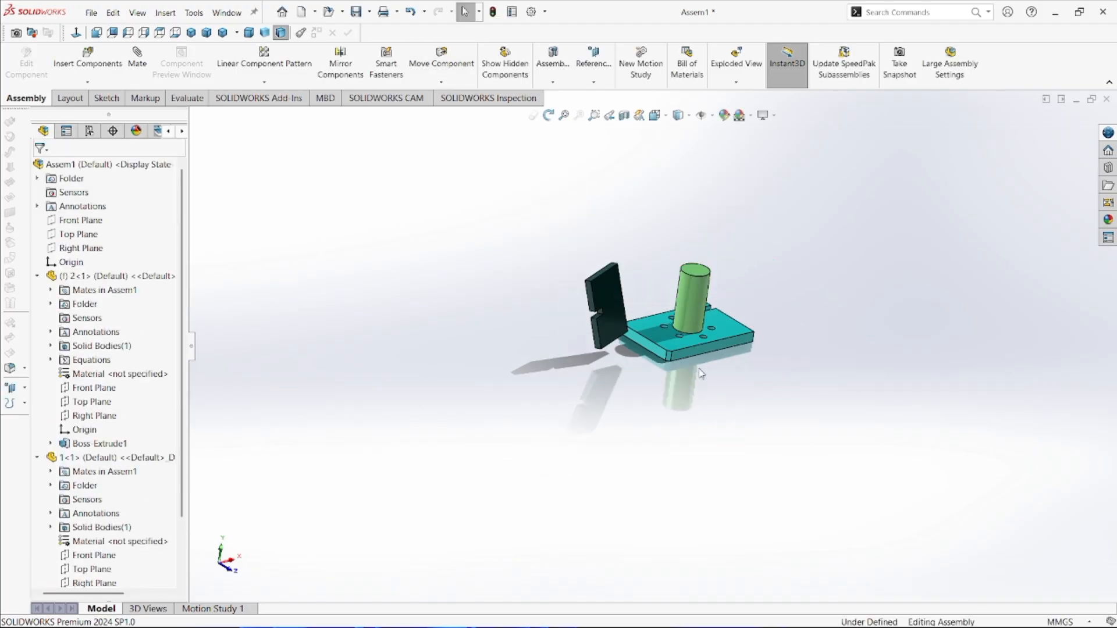
{"action": "middle_click_drag", "start_coordinate": [701, 374], "coordinate": [566, 414]}
{"action": "mouse_move", "coordinate": [660, 317]}
{"action": "middle_mouse_down"}
{"action": "mouse_move", "coordinate": [692, 315]}
{"action": "mouse_move", "coordinate": [651, 311]}
{"action": "middle_mouse_up"}
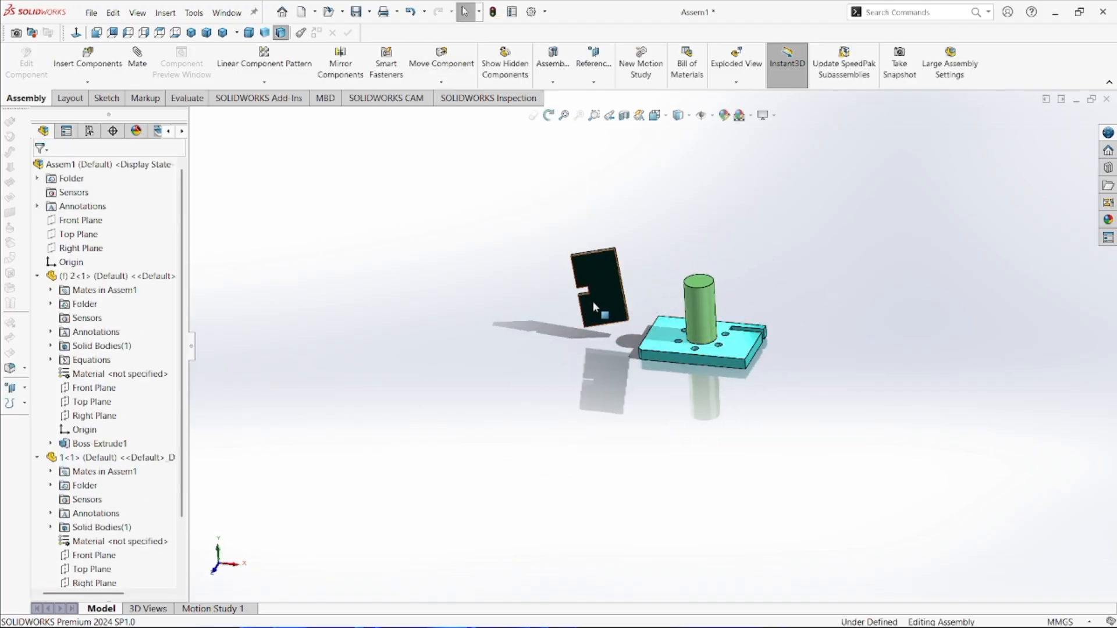
{"action": "left_click_drag", "start_coordinate": [607, 283], "coordinate": [918, 322]}
Step: Add a coincident mate between the notched plate's broad face and the side wall of the teal plate's slot
{"action": "scroll", "coordinate": [844, 348], "scroll_direction": "down", "scroll_amount": 4}
{"action": "middle_click_drag", "start_coordinate": [743, 352], "coordinate": [779, 374]}
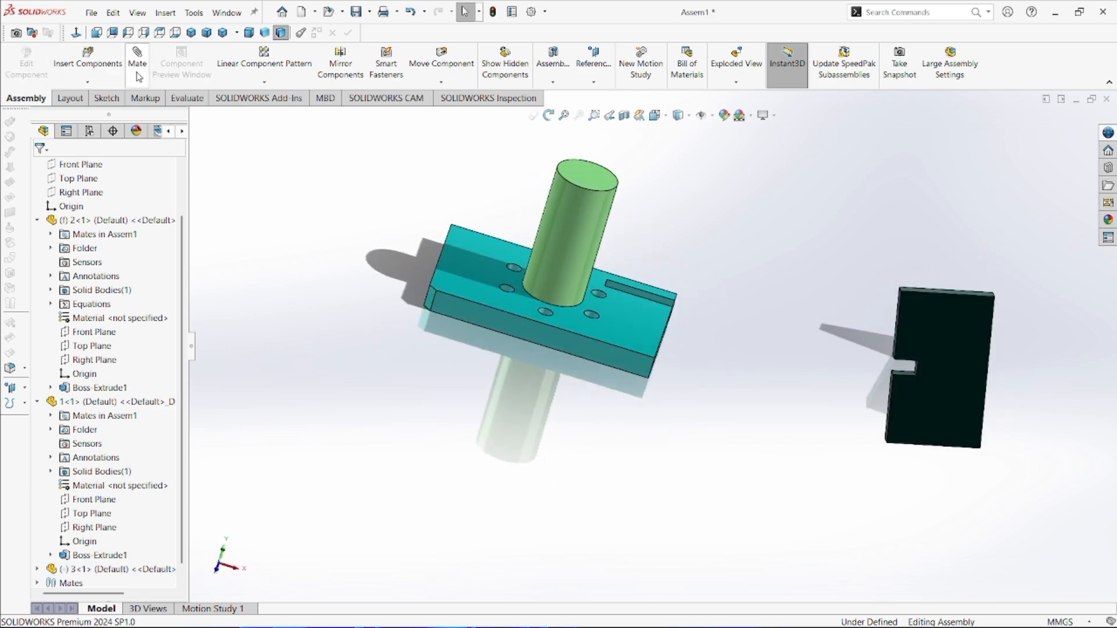
{"action": "middle_click_drag", "start_coordinate": [723, 408], "coordinate": [868, 391]}
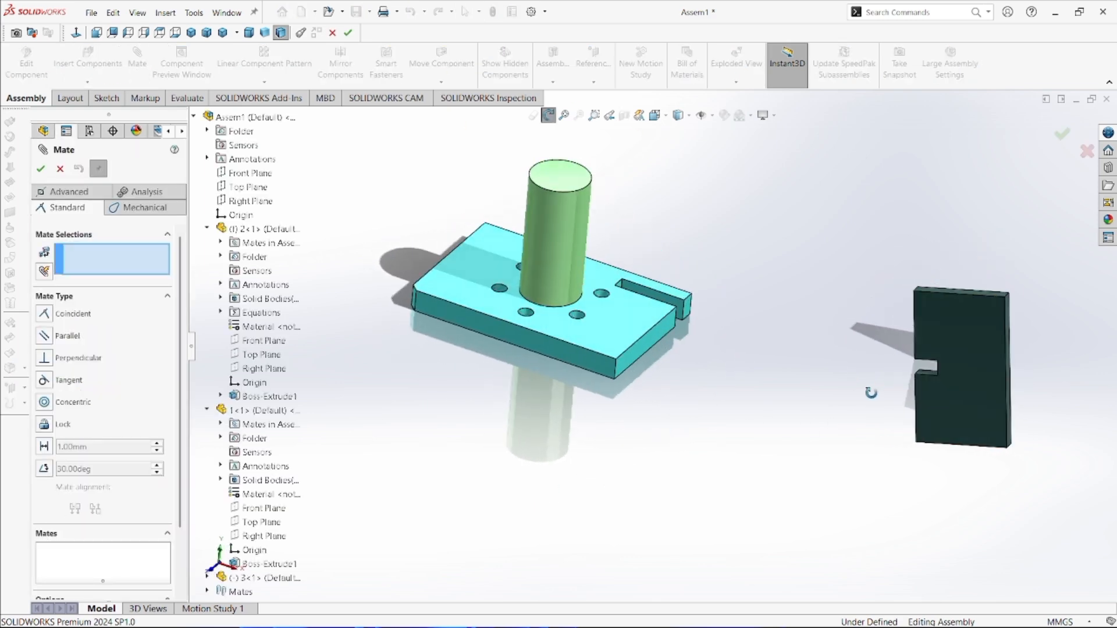
{"action": "scroll", "coordinate": [908, 395], "scroll_direction": "down", "scroll_amount": 5}
{"action": "scroll", "coordinate": [896, 407], "scroll_direction": "up", "scroll_amount": 3}
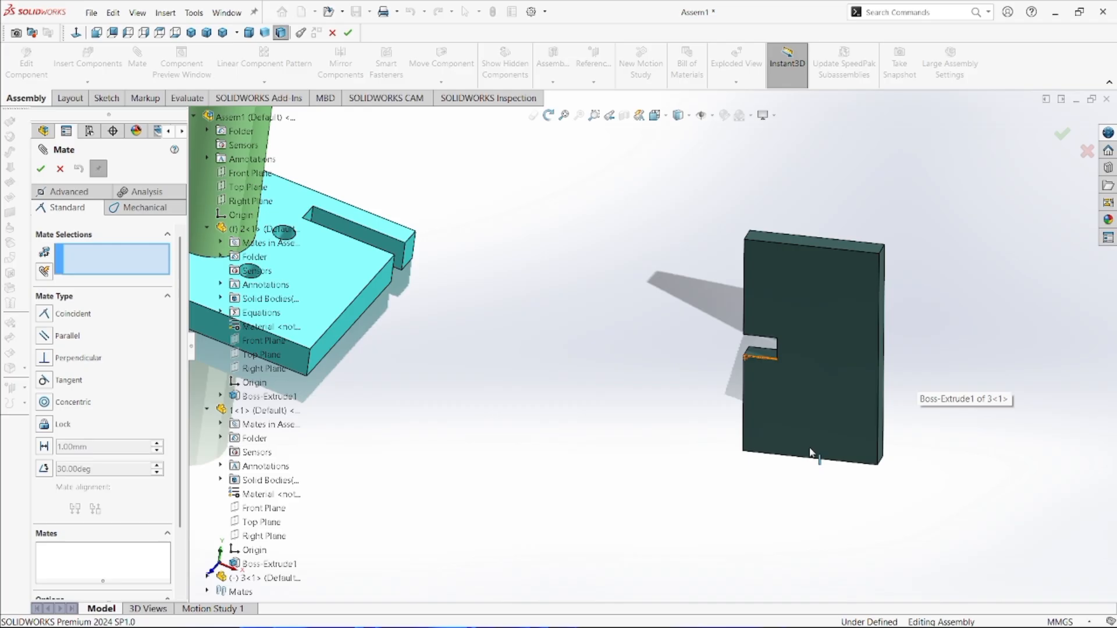
{"action": "left_click", "coordinate": [829, 422]}
{"action": "middle_click_drag", "start_coordinate": [489, 321], "coordinate": [372, 291]}
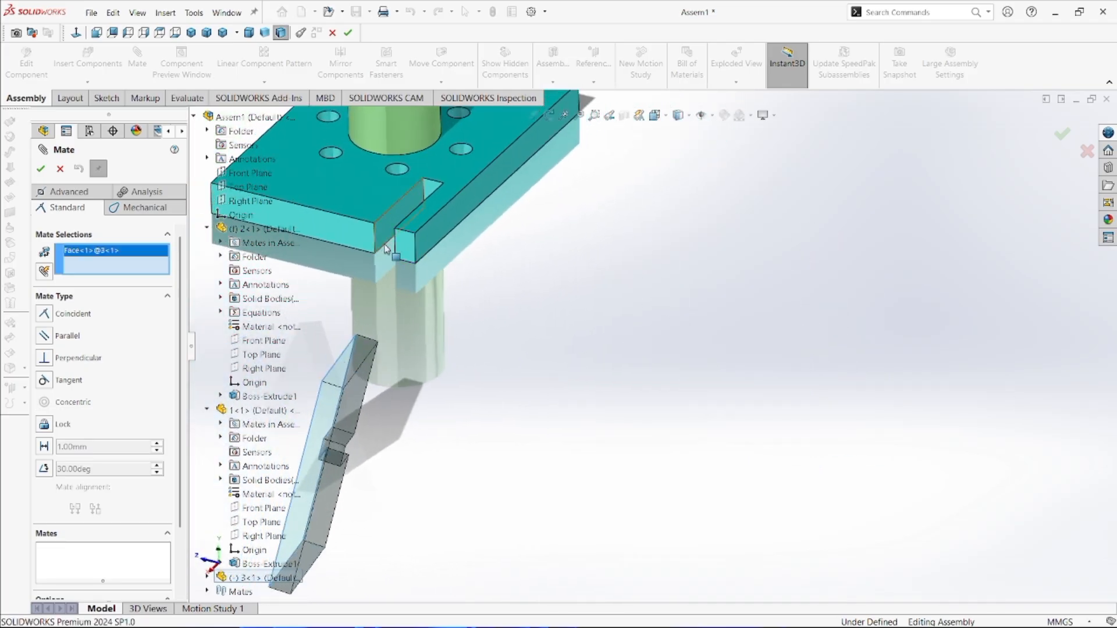
{"action": "left_click", "coordinate": [398, 254]}
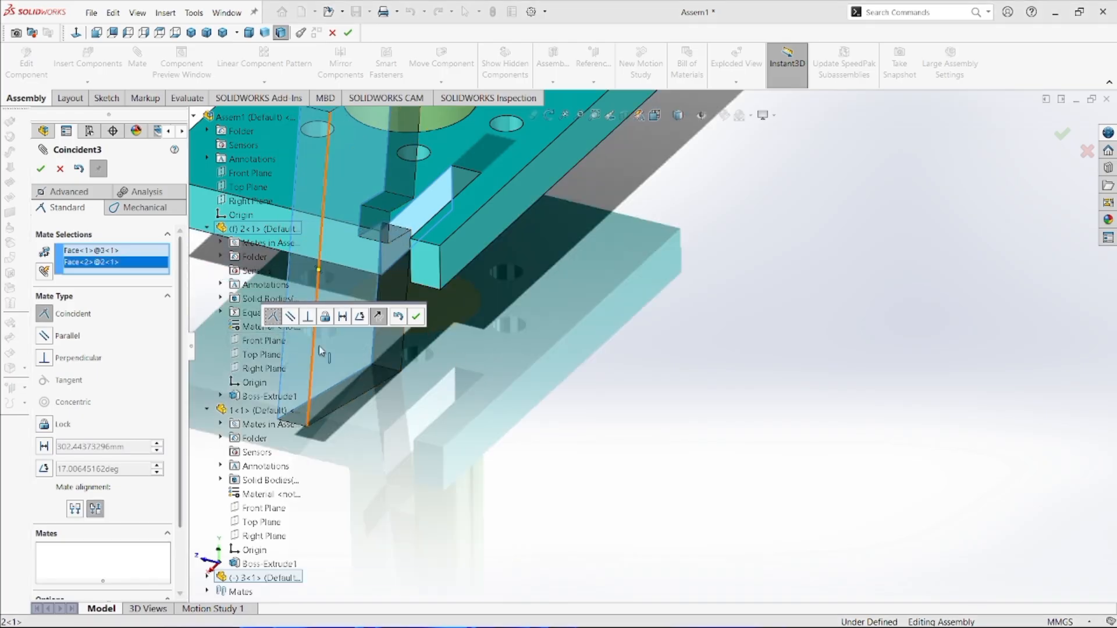
{"action": "left_click", "coordinate": [416, 317]}
Step: Add a coincident mate between the inner end face of the notch and the closed end face of the teal plate's slot
{"action": "middle_click_drag", "start_coordinate": [441, 298], "coordinate": [459, 296]}
{"action": "scroll", "coordinate": [459, 296], "scroll_direction": "down", "scroll_amount": 6}
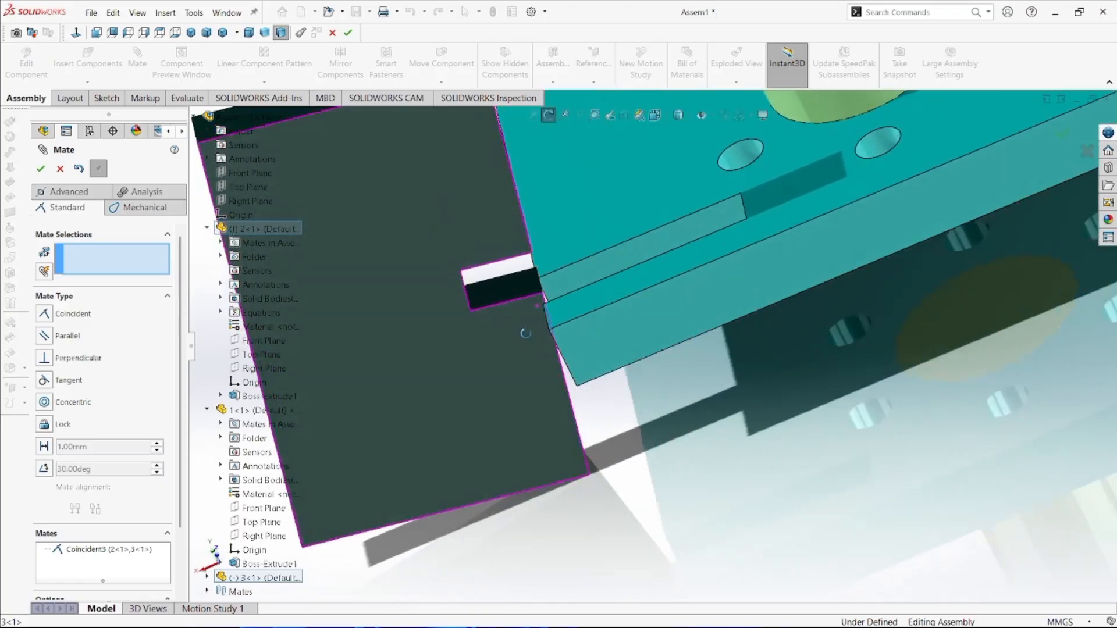
{"action": "middle_click_drag", "start_coordinate": [526, 333], "coordinate": [622, 280]}
{"action": "left_click", "coordinate": [478, 289]}
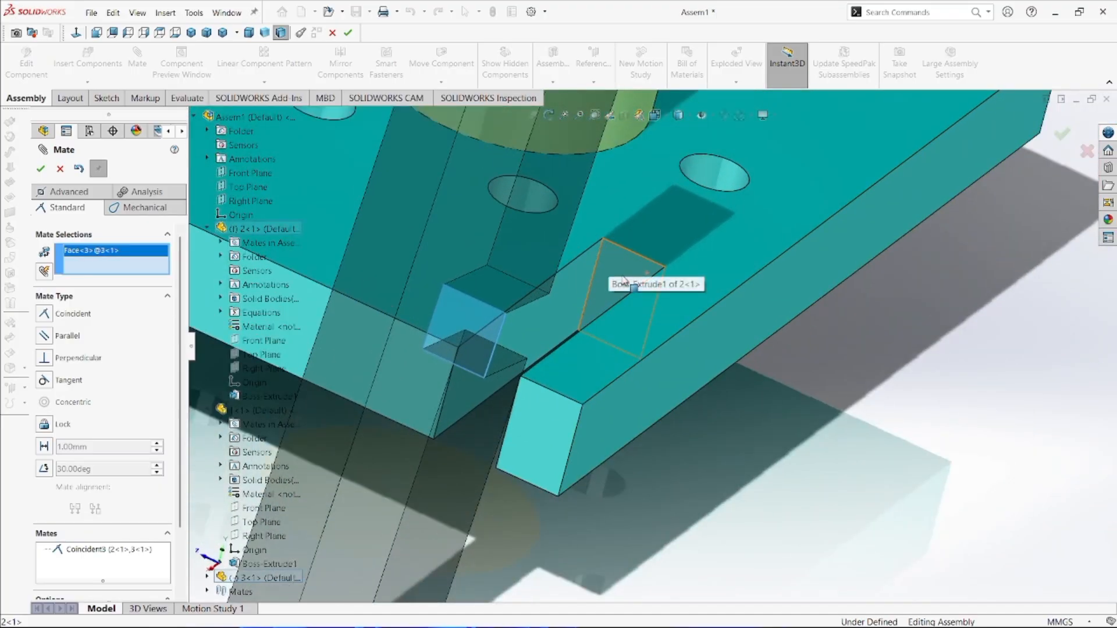
{"action": "left_click", "coordinate": [622, 279]}
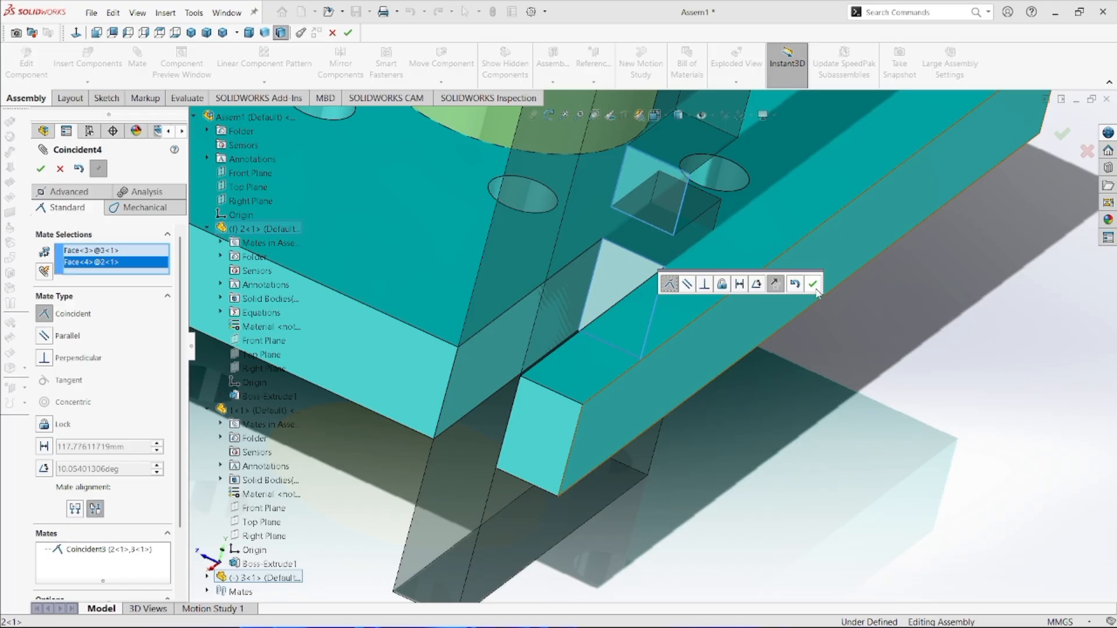
{"action": "left_click", "coordinate": [813, 284]}
Step: Add a coincident mate between the notch's upper face and the teal plate's top face, and finish mating
{"action": "middle_click_drag", "start_coordinate": [890, 287], "coordinate": [627, 394]}
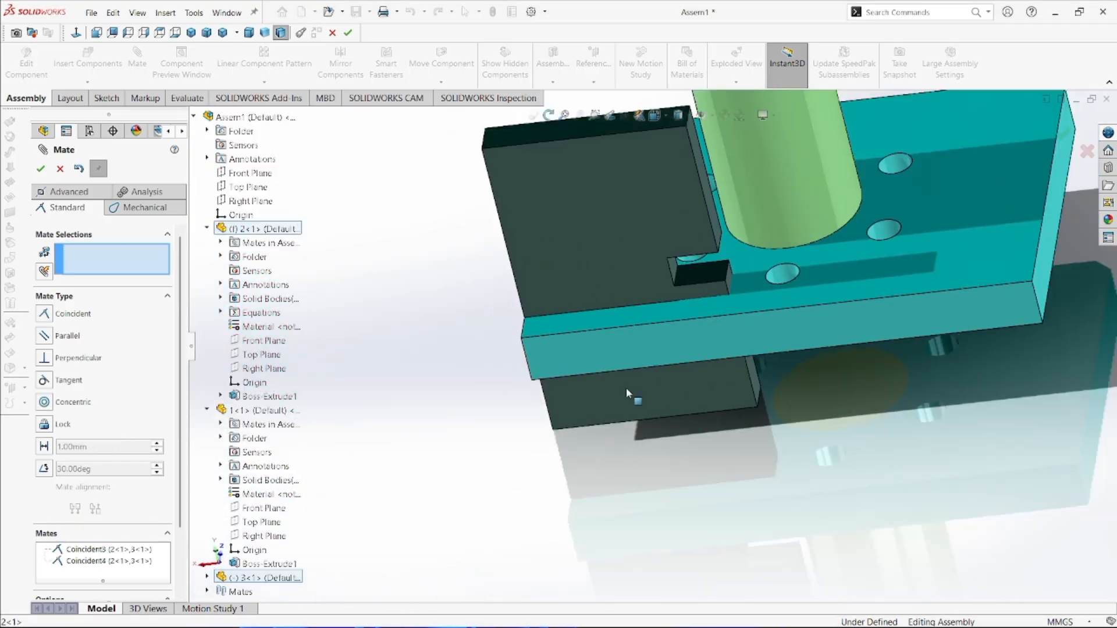
{"action": "middle_click_drag", "start_coordinate": [721, 293], "coordinate": [738, 434]}
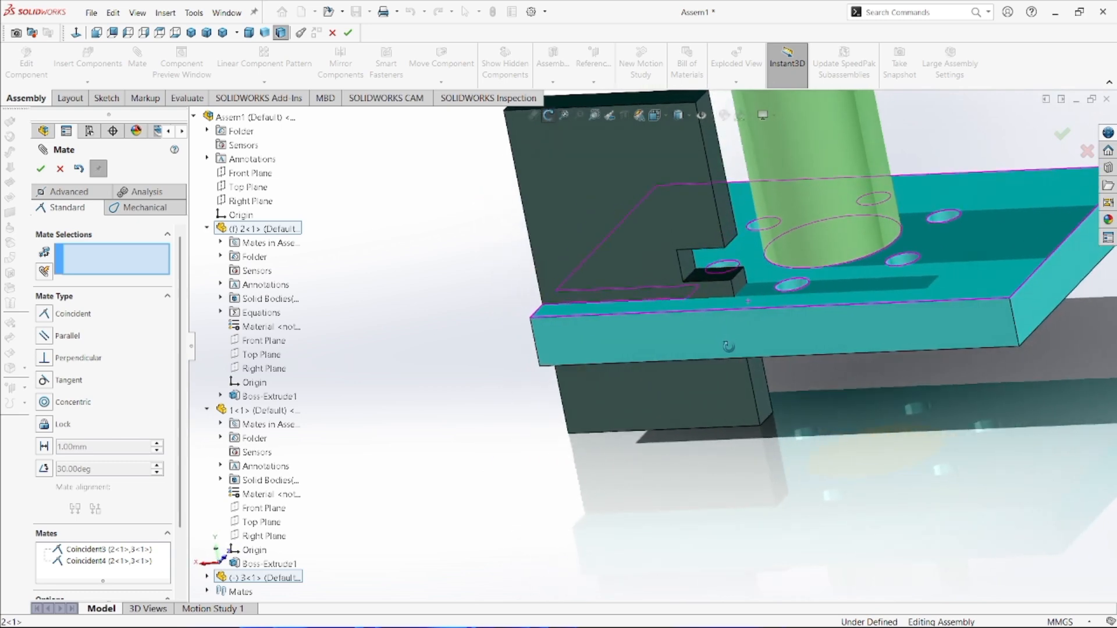
{"action": "scroll", "coordinate": [732, 270], "scroll_direction": "up", "scroll_amount": 3}
{"action": "middle_click_drag", "start_coordinate": [732, 270], "coordinate": [588, 250]}
{"action": "left_click", "coordinate": [643, 192]}
{"action": "left_click", "coordinate": [590, 251]}
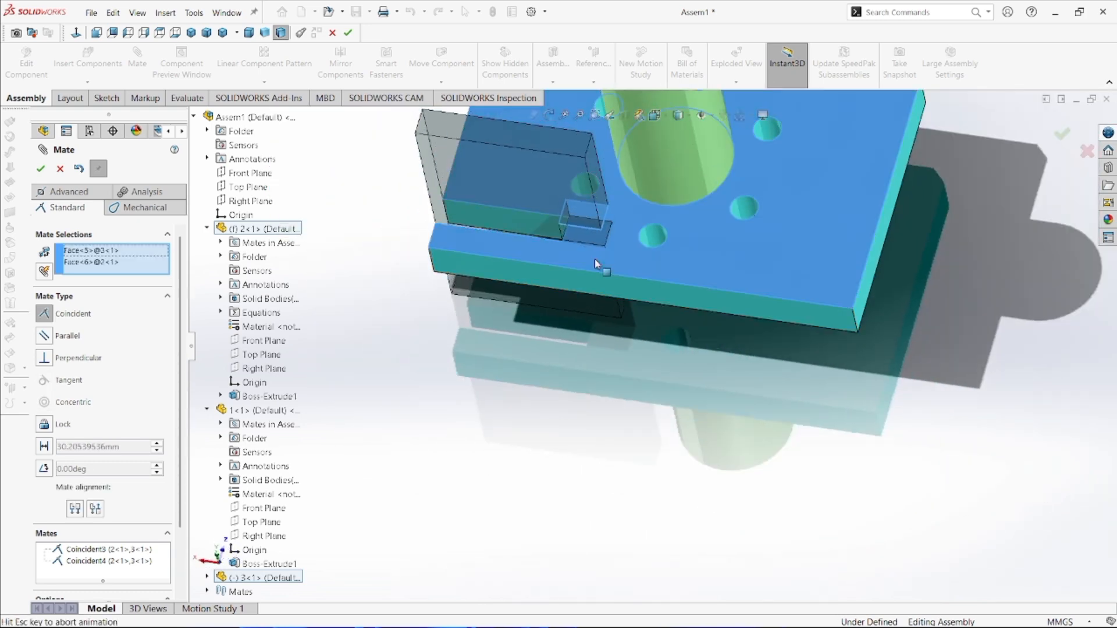
{"action": "left_click", "coordinate": [781, 268]}
{"action": "middle_click_drag", "start_coordinate": [677, 320], "coordinate": [781, 284]}
{"action": "left_click", "coordinate": [1061, 135]}
Step: Test whether the notched plate still moves, and examine its fit in the slot from several sides and in the Dimetric view
{"action": "middle_click_drag", "start_coordinate": [695, 277], "coordinate": [606, 204]}
{"action": "left_click_drag", "start_coordinate": [607, 205], "coordinate": [465, 260]}
{"action": "scroll", "coordinate": [465, 260], "scroll_direction": "up", "scroll_amount": 5}
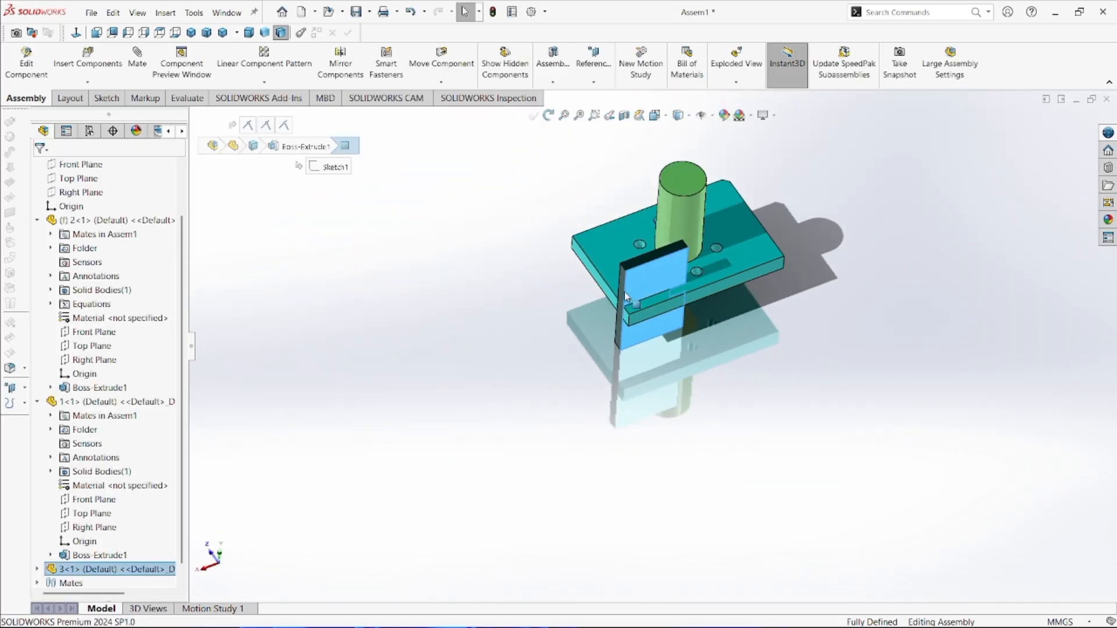
{"action": "middle_click_drag", "start_coordinate": [581, 291], "coordinate": [443, 232]}
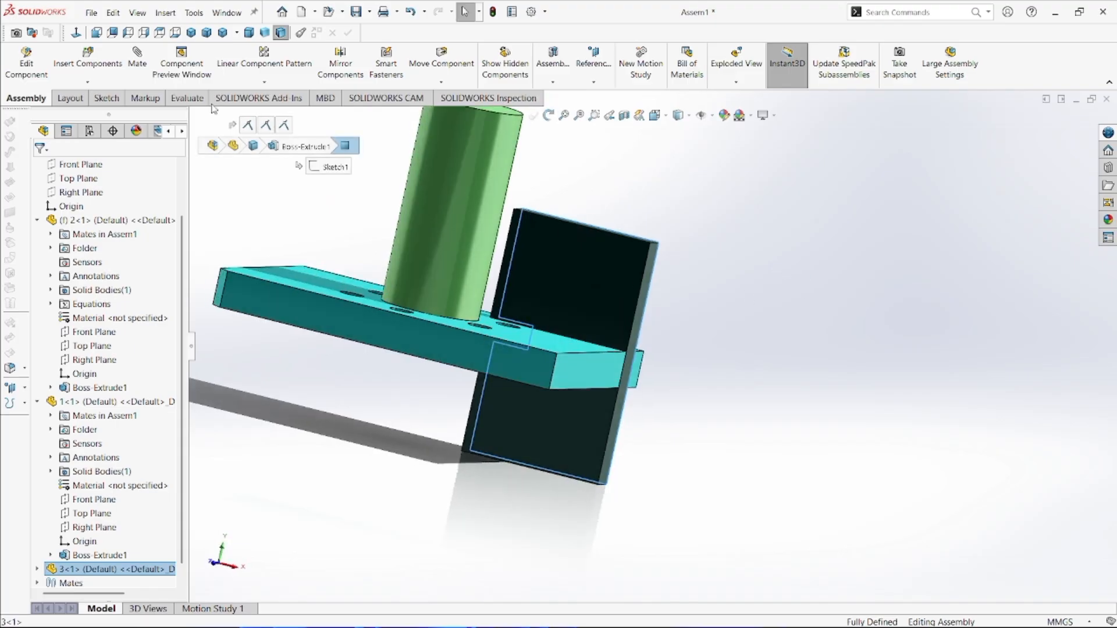
{"action": "left_click", "coordinate": [249, 33]}
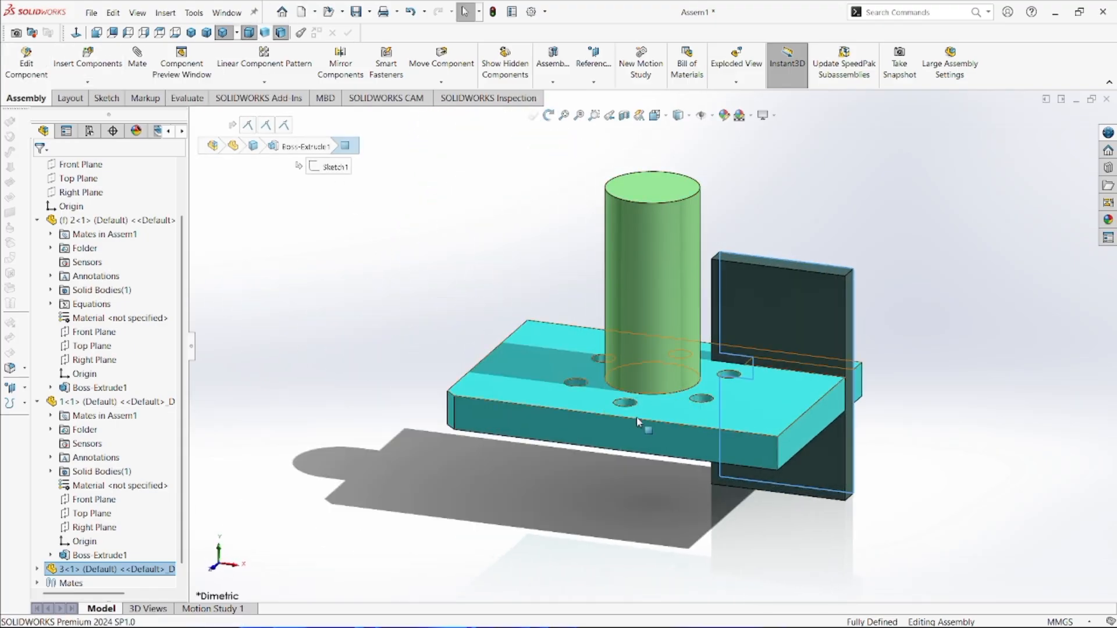
{"action": "left_click", "coordinate": [523, 433]}
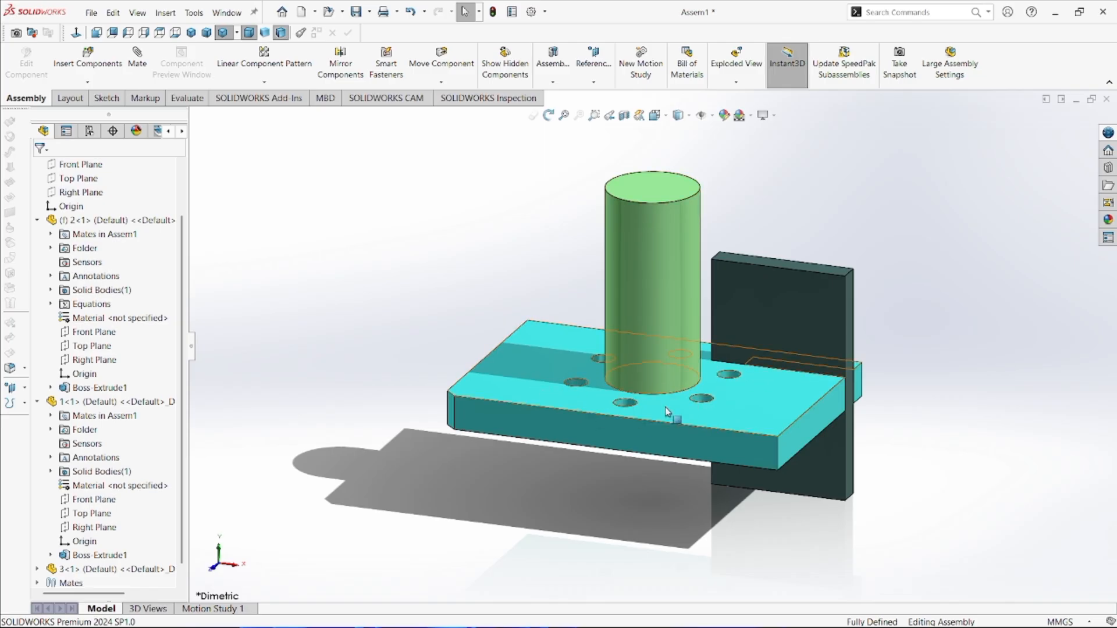
Step: Insert part file 4 into the assembly and place it beside the teal plate
{"action": "left_click", "coordinate": [94, 67]}
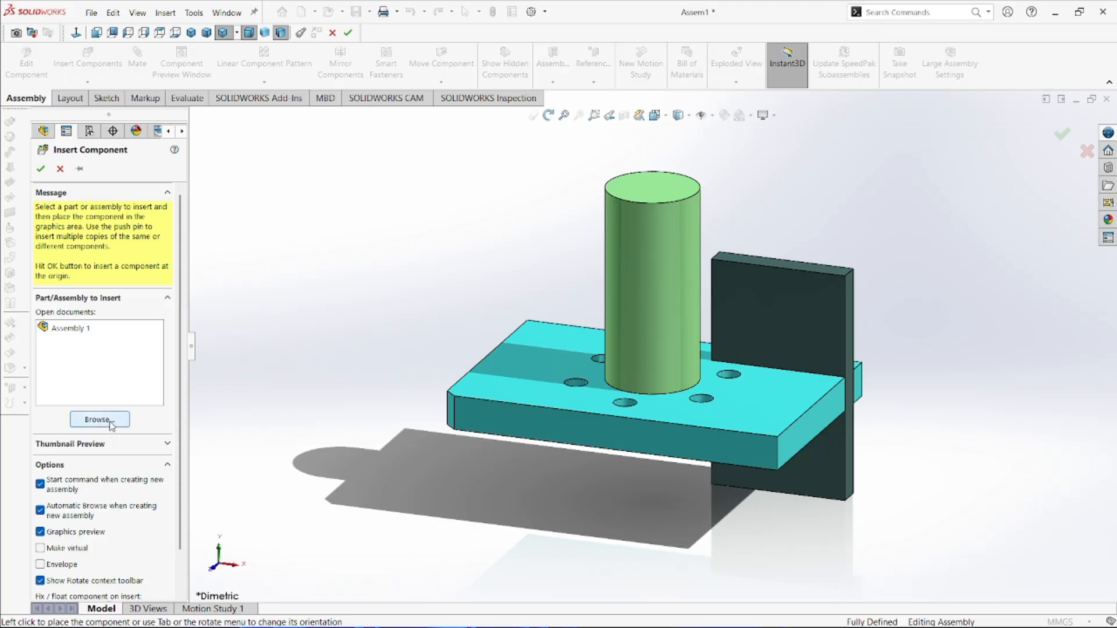
{"action": "left_click", "coordinate": [112, 422]}
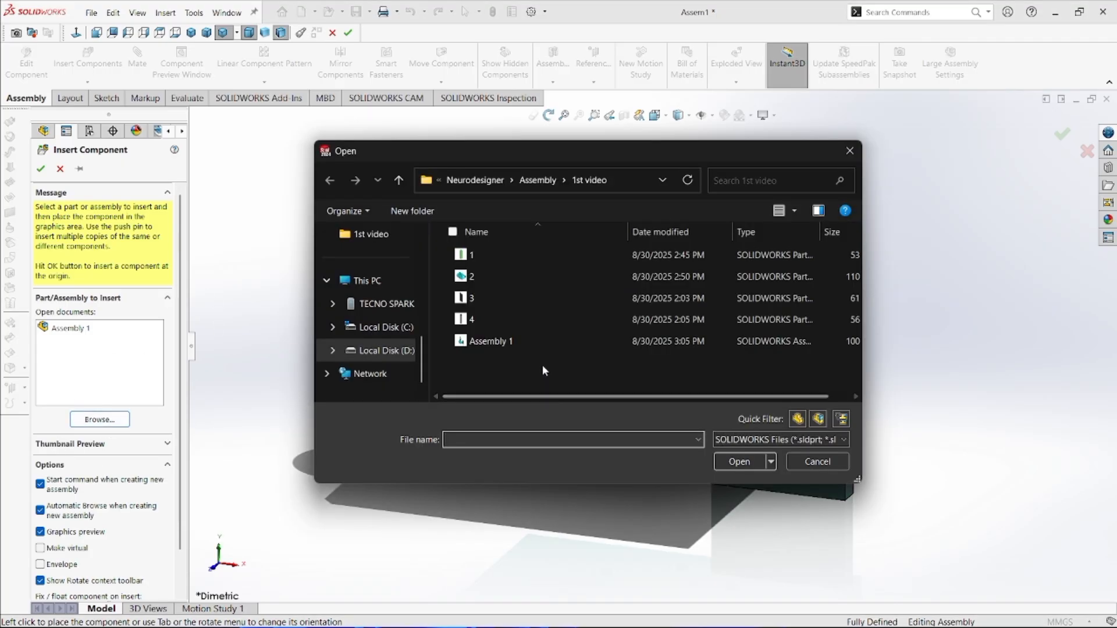
{"action": "double_click", "coordinate": [511, 318]}
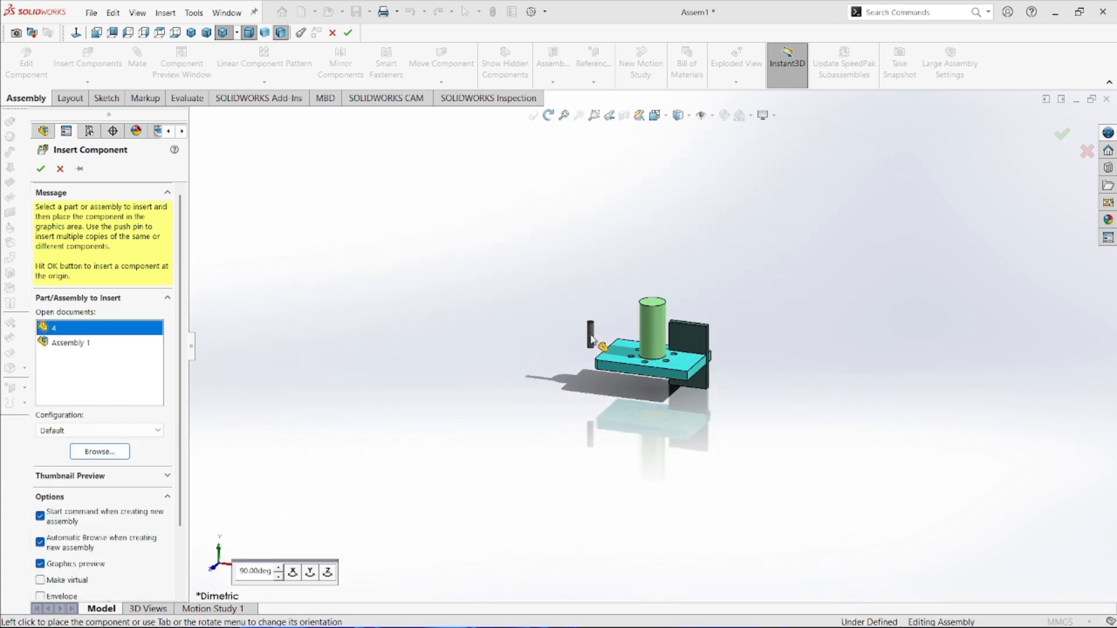
{"action": "left_click", "coordinate": [591, 341]}
Step: Add a concentric mate between the small pin's outer cylindrical face and the front small hole in the teal plate
{"action": "scroll", "coordinate": [655, 361], "scroll_direction": "up", "scroll_amount": 5}
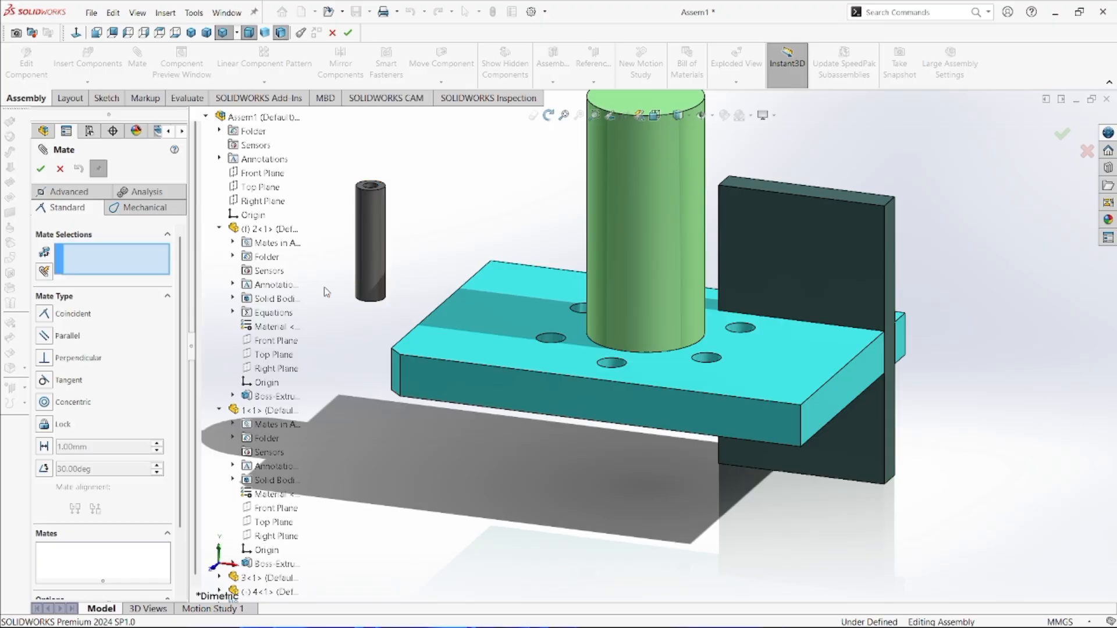
{"action": "left_click", "coordinate": [374, 265]}
{"action": "scroll", "coordinate": [593, 349], "scroll_direction": "up", "scroll_amount": 4}
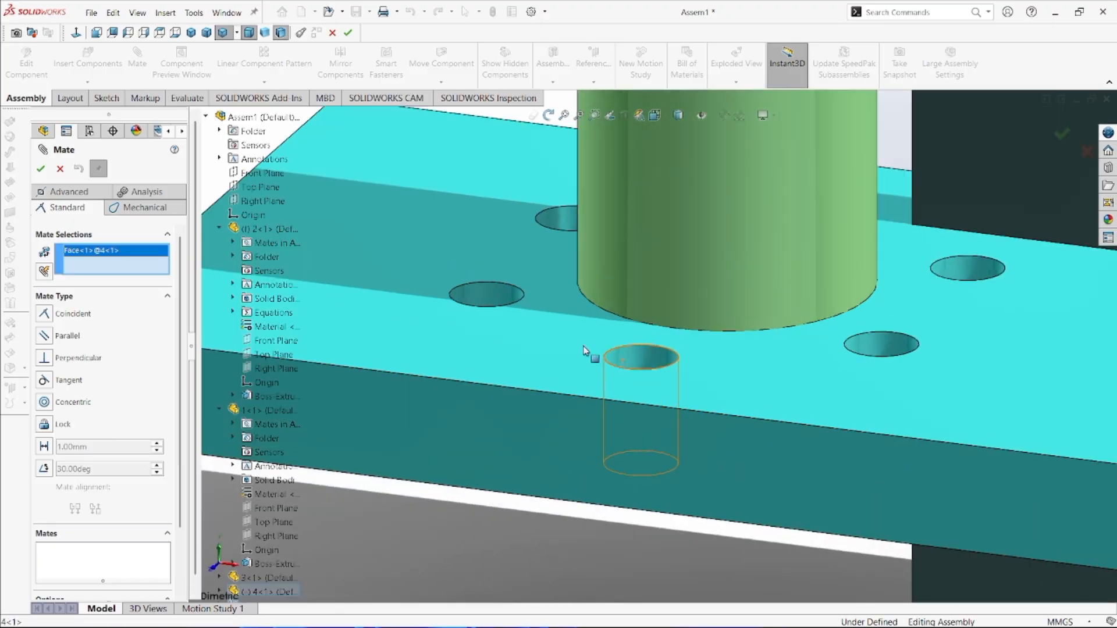
{"action": "scroll", "coordinate": [613, 343], "scroll_direction": "down", "scroll_amount": 1}
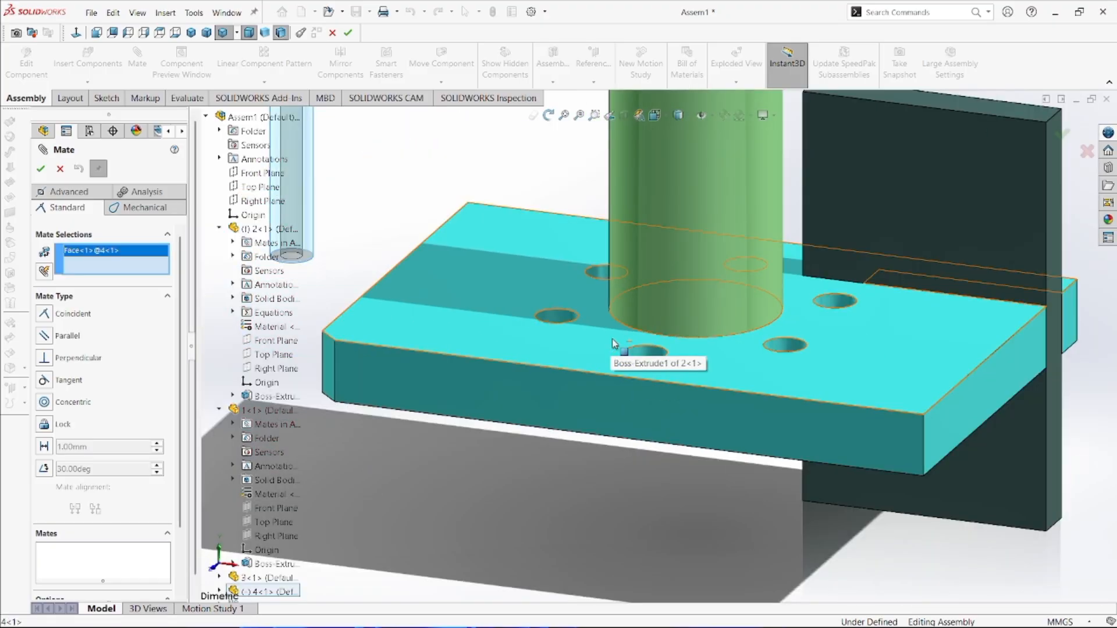
{"action": "left_click", "coordinate": [648, 356]}
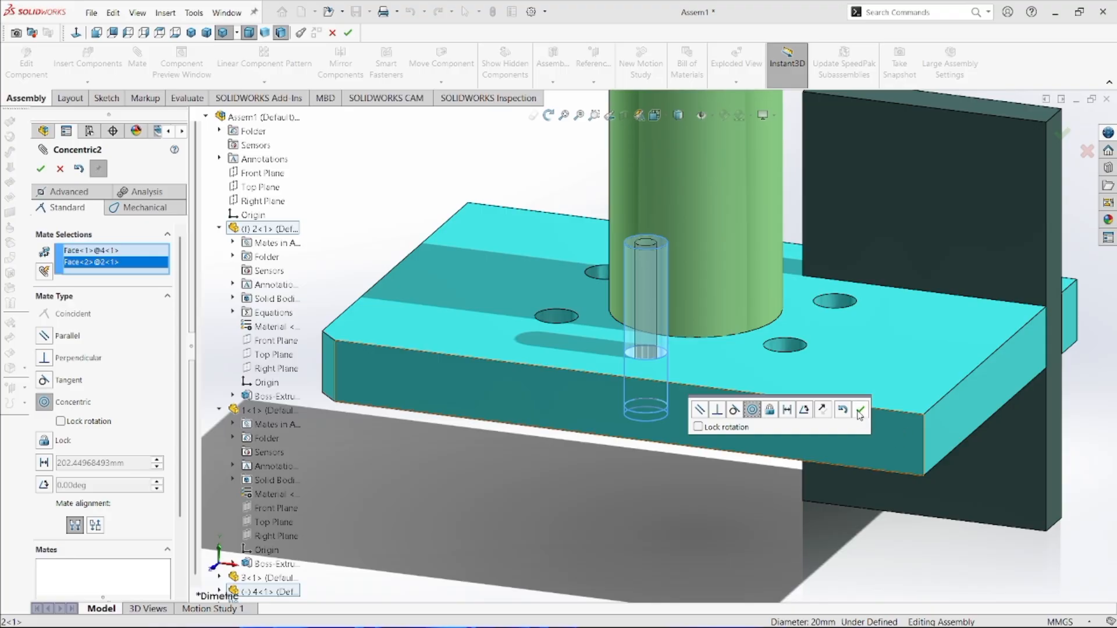
{"action": "left_click", "coordinate": [860, 412]}
Step: Add a coincident mate between the teal plate's underside and the small pin's lower end face, and finish mating
{"action": "middle_click_drag", "start_coordinate": [859, 416], "coordinate": [668, 459]}
{"action": "scroll", "coordinate": [668, 459], "scroll_direction": "up", "scroll_amount": 3}
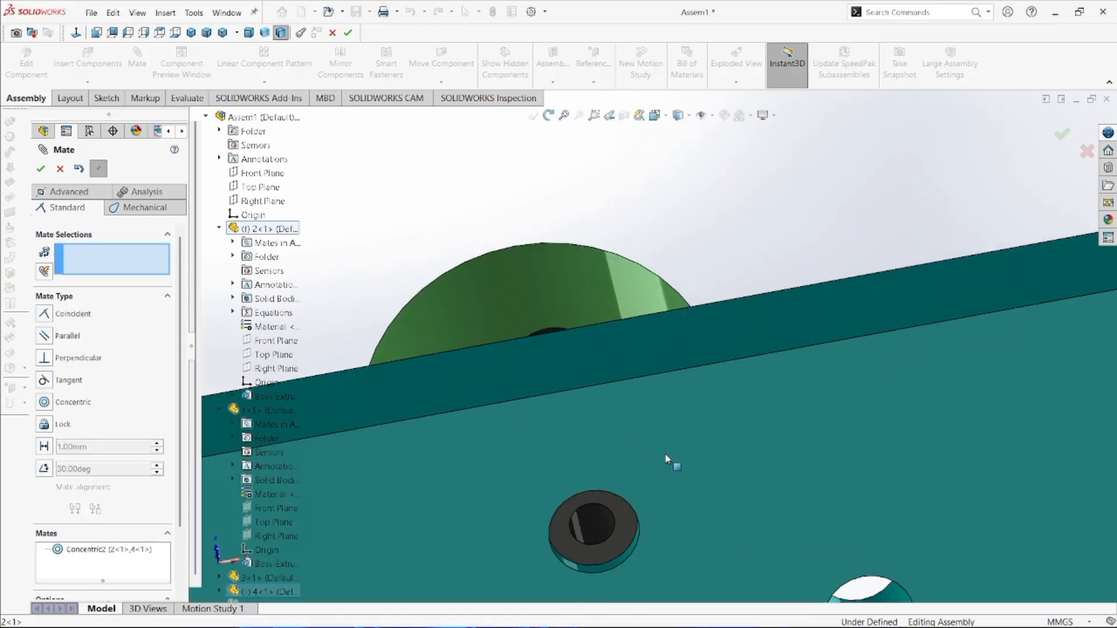
{"action": "scroll", "coordinate": [677, 499], "scroll_direction": "down", "scroll_amount": 2}
{"action": "scroll", "coordinate": [696, 405], "scroll_direction": "up", "scroll_amount": 4}
{"action": "left_click", "coordinate": [697, 404]}
{"action": "scroll", "coordinate": [614, 463], "scroll_direction": "down", "scroll_amount": 2}
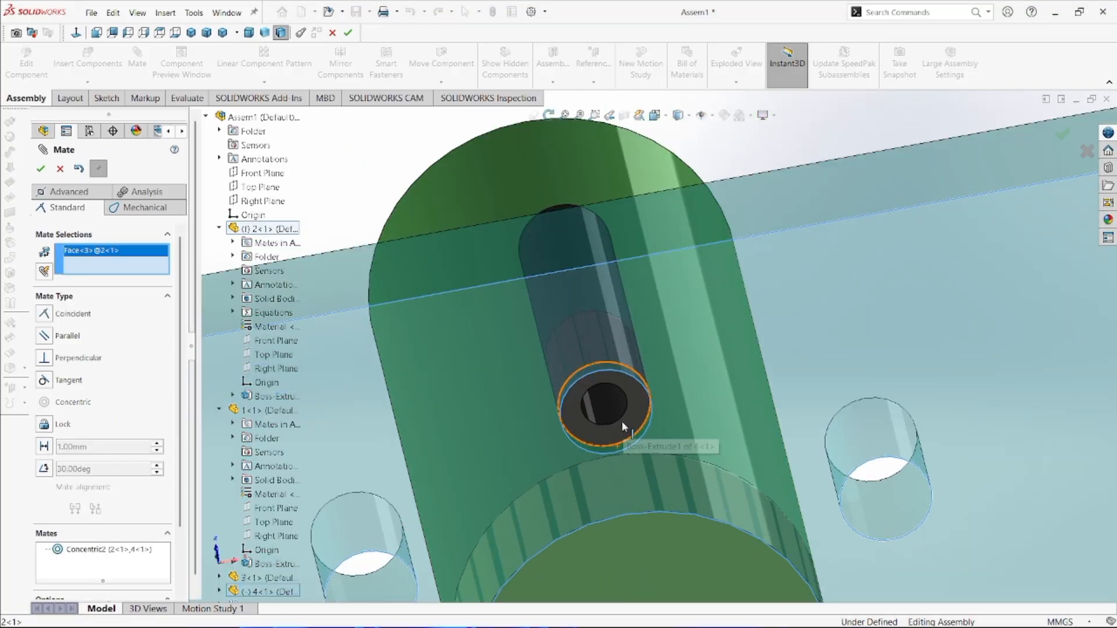
{"action": "left_click", "coordinate": [622, 422]}
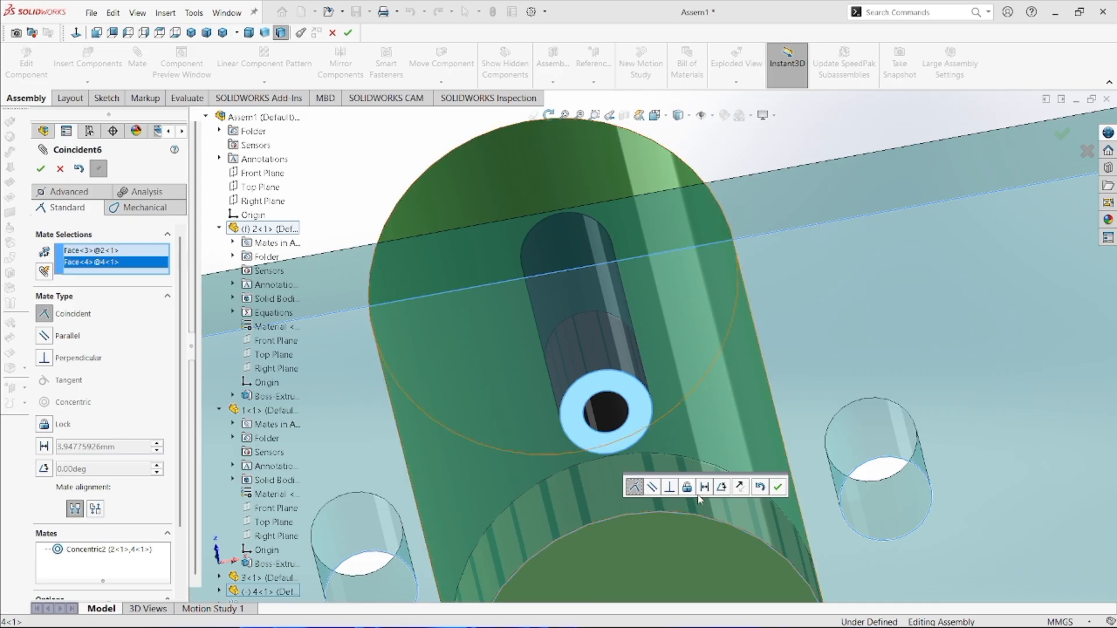
{"action": "left_click", "coordinate": [776, 489]}
{"action": "middle_click_drag", "start_coordinate": [568, 424], "coordinate": [591, 461]}
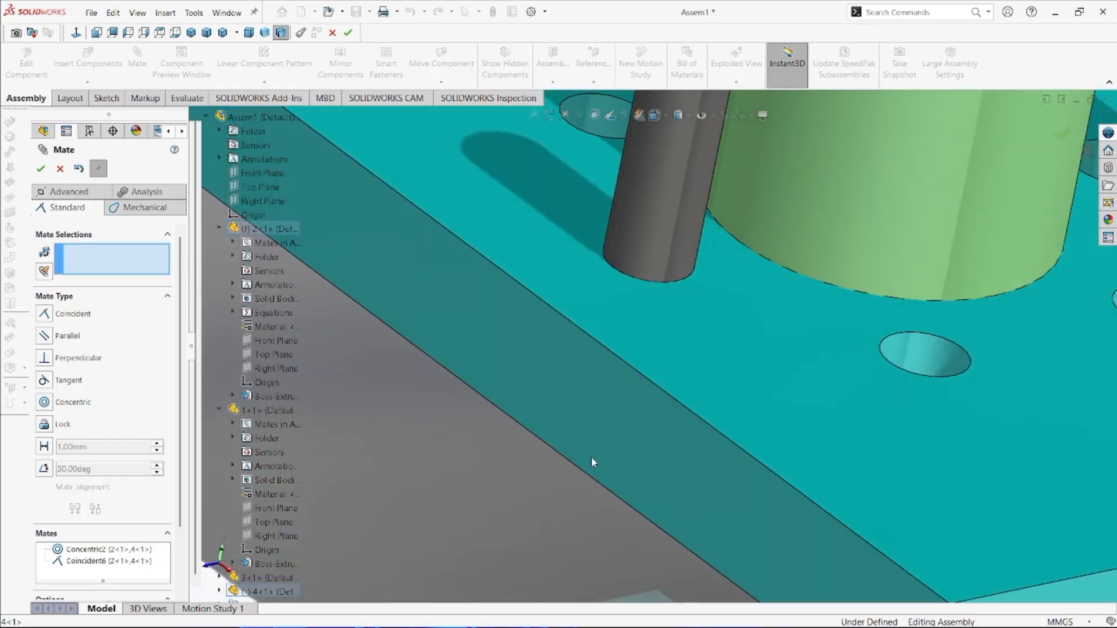
{"action": "scroll", "coordinate": [592, 460], "scroll_direction": "up", "scroll_amount": 5}
{"action": "middle_click_drag", "start_coordinate": [680, 412], "coordinate": [774, 414]}
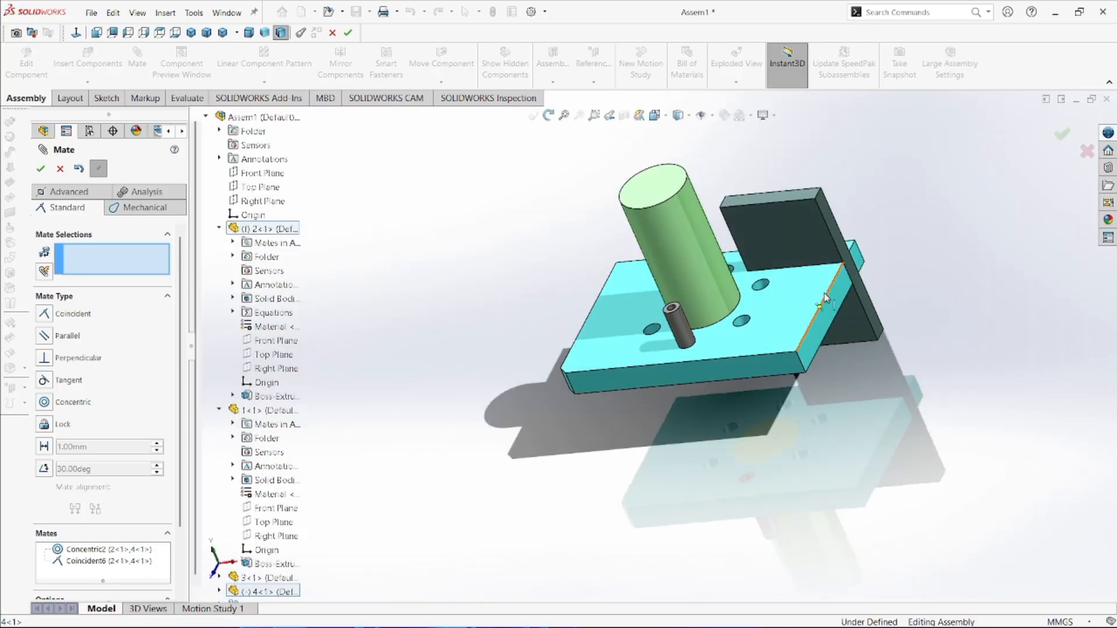
{"action": "left_click", "coordinate": [1062, 135]}
Step: Try copying the small pin to a free spot beside the teal plate, and undo the copy
{"action": "middle_click_drag", "start_coordinate": [693, 377], "coordinate": [768, 307]}
{"action": "scroll", "coordinate": [767, 307], "scroll_direction": "down", "scroll_amount": 1}
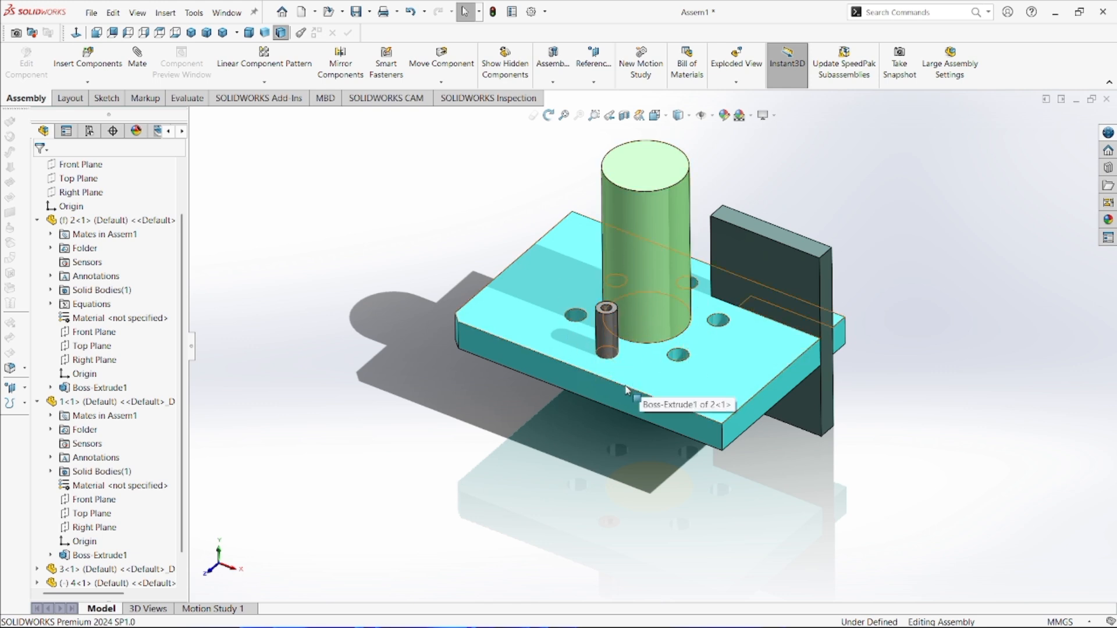
{"action": "left_click", "coordinate": [610, 342]}
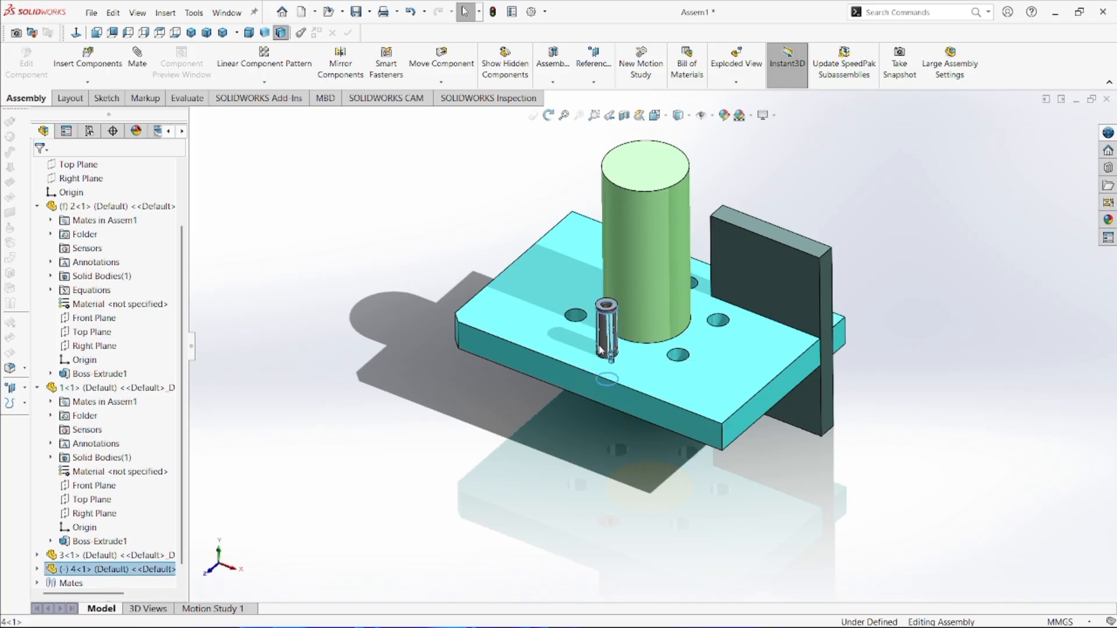
{"action": "left_click_drag", "start_coordinate": [601, 349], "coordinate": [403, 366], "text": "ctrl"}
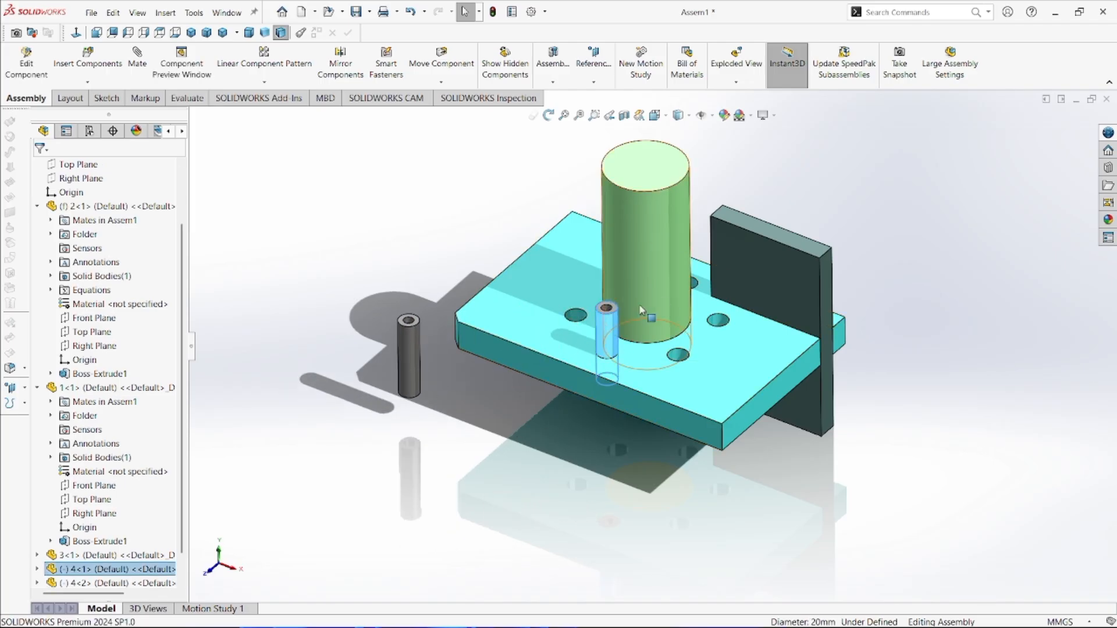
{"action": "scroll", "coordinate": [642, 310], "scroll_direction": "down", "scroll_amount": 2}
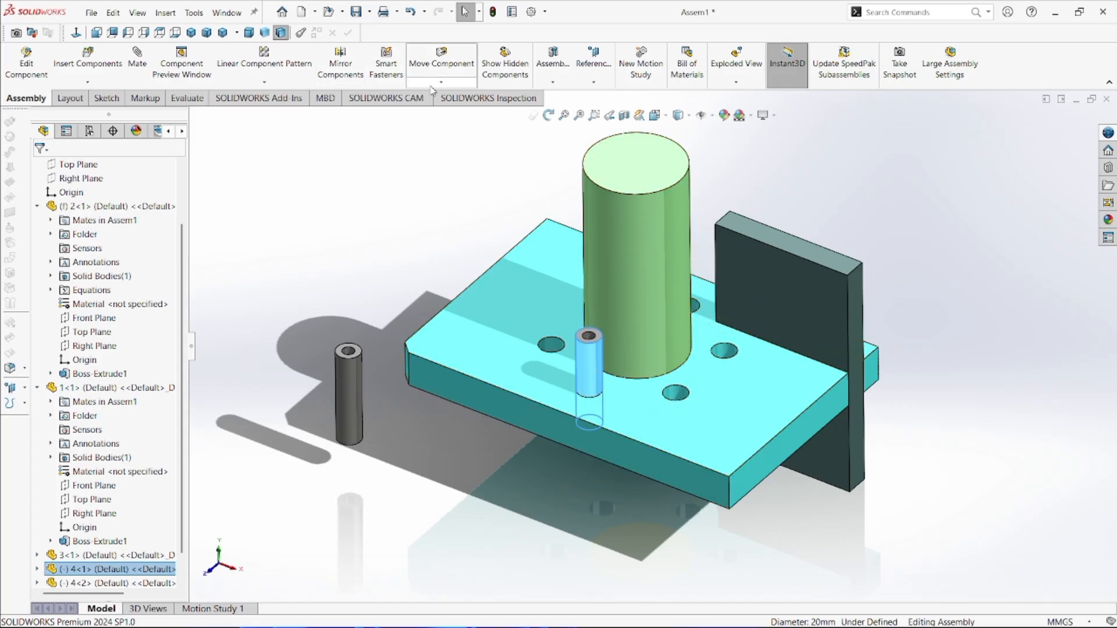
{"action": "key", "text": "ctrl+z"}
Step: Set up a circular component pattern of the small pin about the teal plate's circular edge around the green cylinder
{"action": "scroll", "coordinate": [536, 414], "scroll_direction": "up", "scroll_amount": 3}
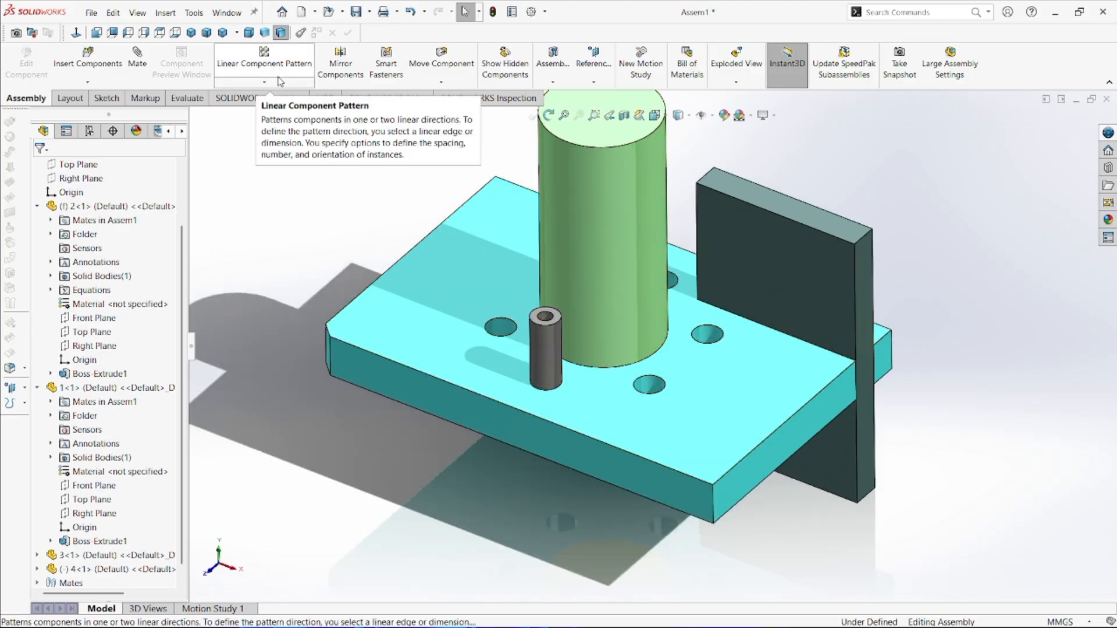
{"action": "left_click", "coordinate": [280, 82]}
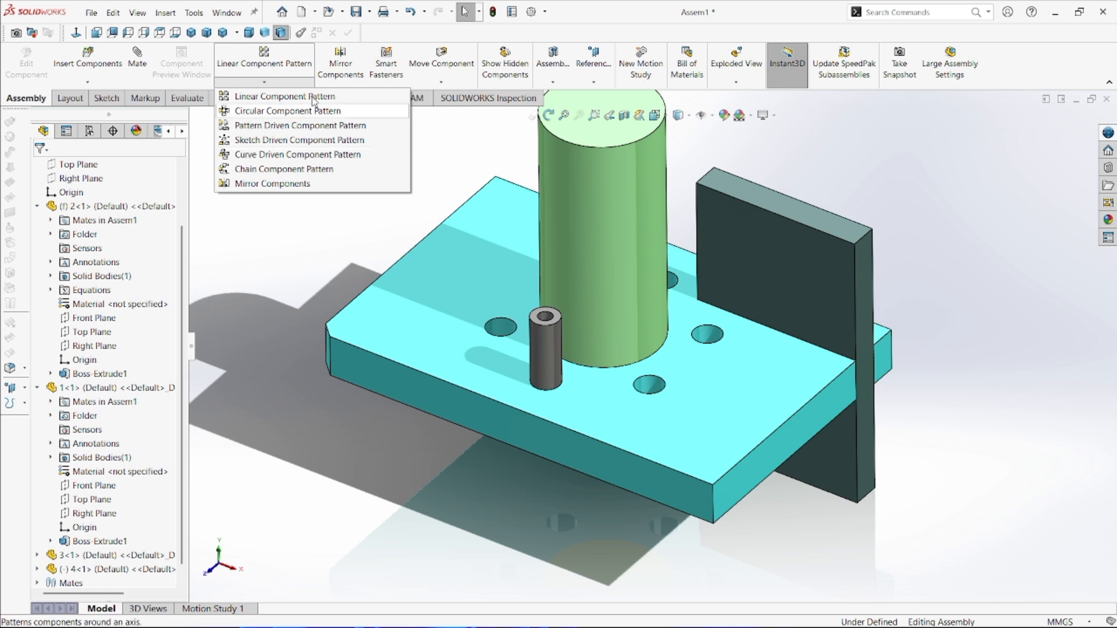
{"action": "left_click", "coordinate": [286, 112]}
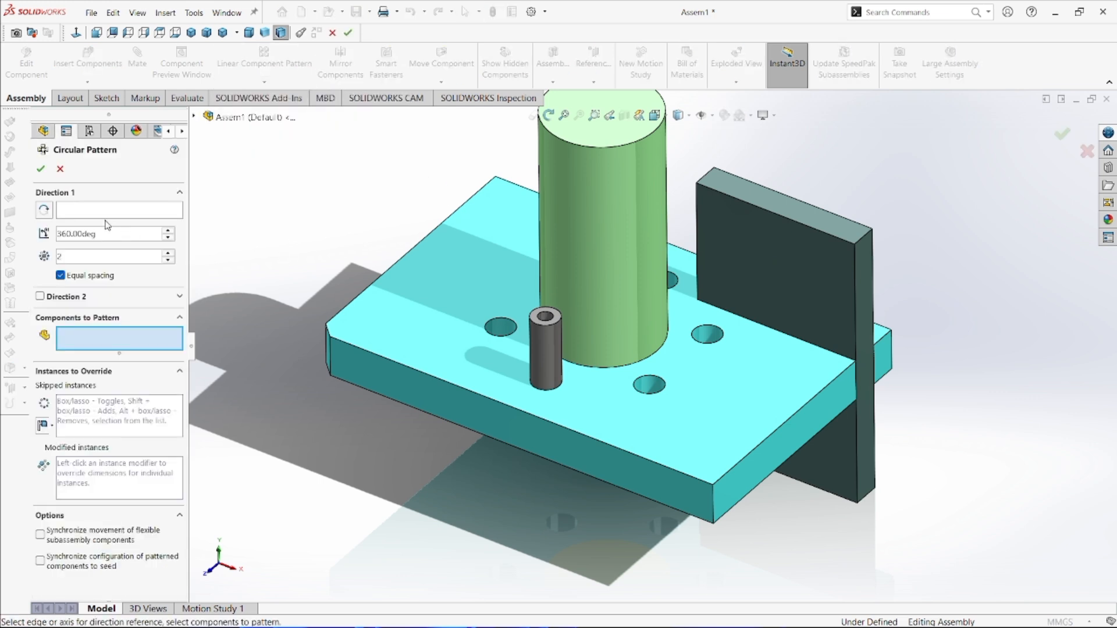
{"action": "left_click", "coordinate": [120, 209]}
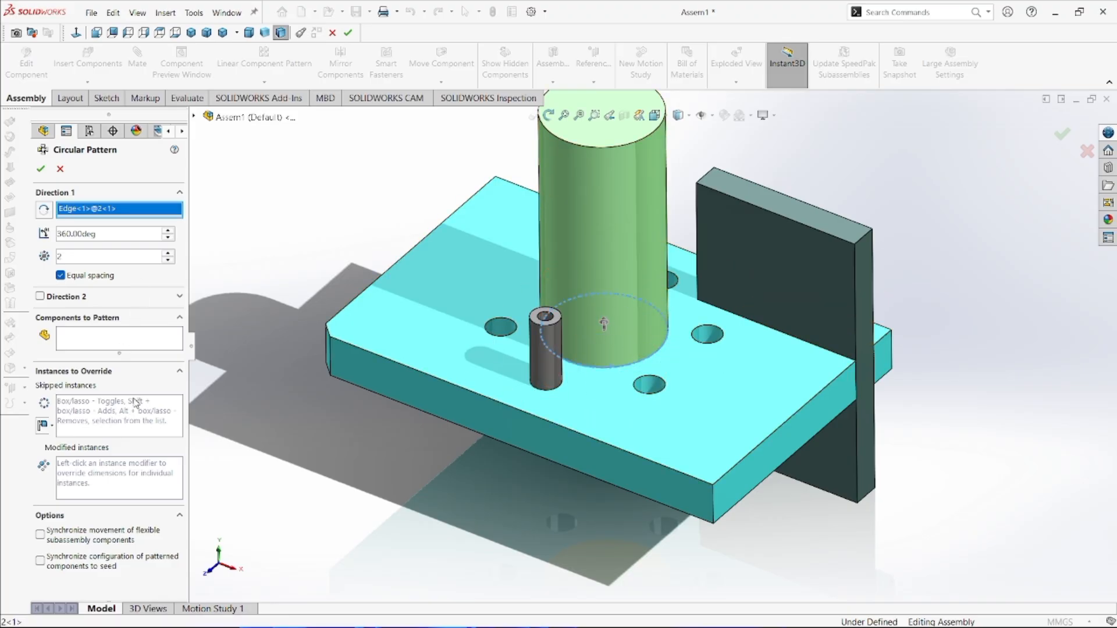
{"action": "left_click", "coordinate": [123, 338]}
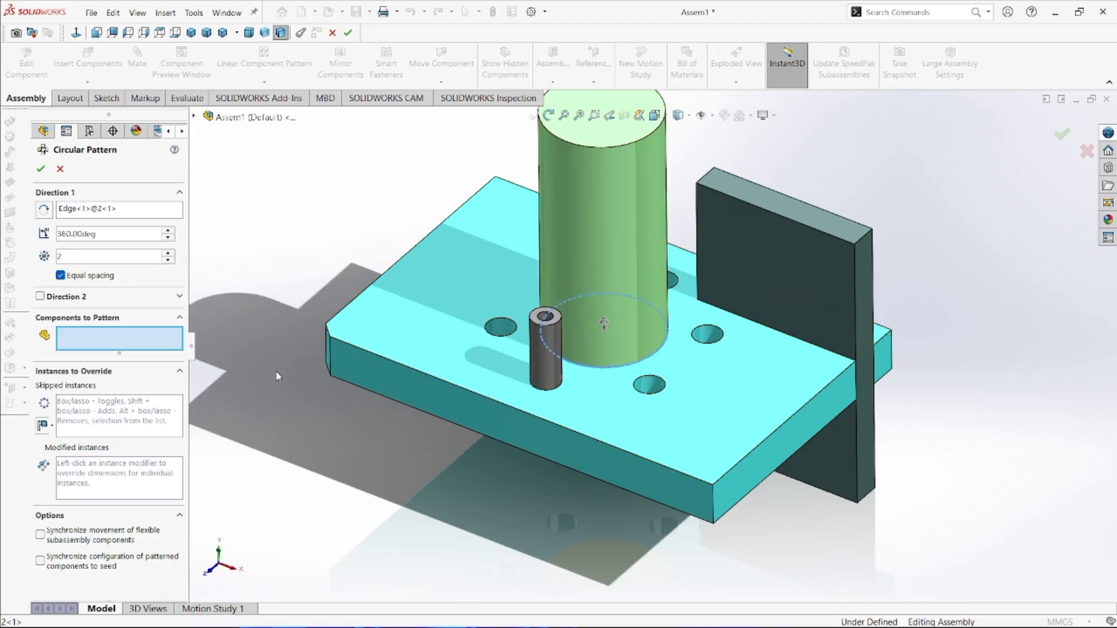
{"action": "left_click", "coordinate": [547, 364]}
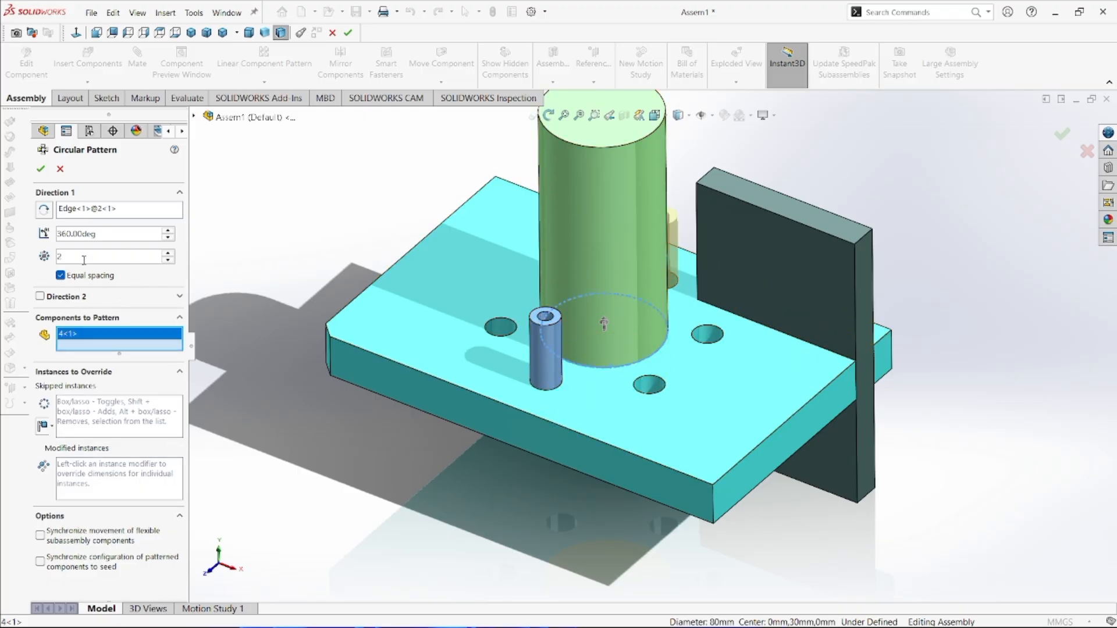
Step: Set the circular pattern to 6 instances and create it
{"action": "left_click", "coordinate": [169, 253]}
{"action": "left_click", "coordinate": [169, 254]}
{"action": "left_click", "coordinate": [168, 254]}
{"action": "left_click", "coordinate": [168, 254]}
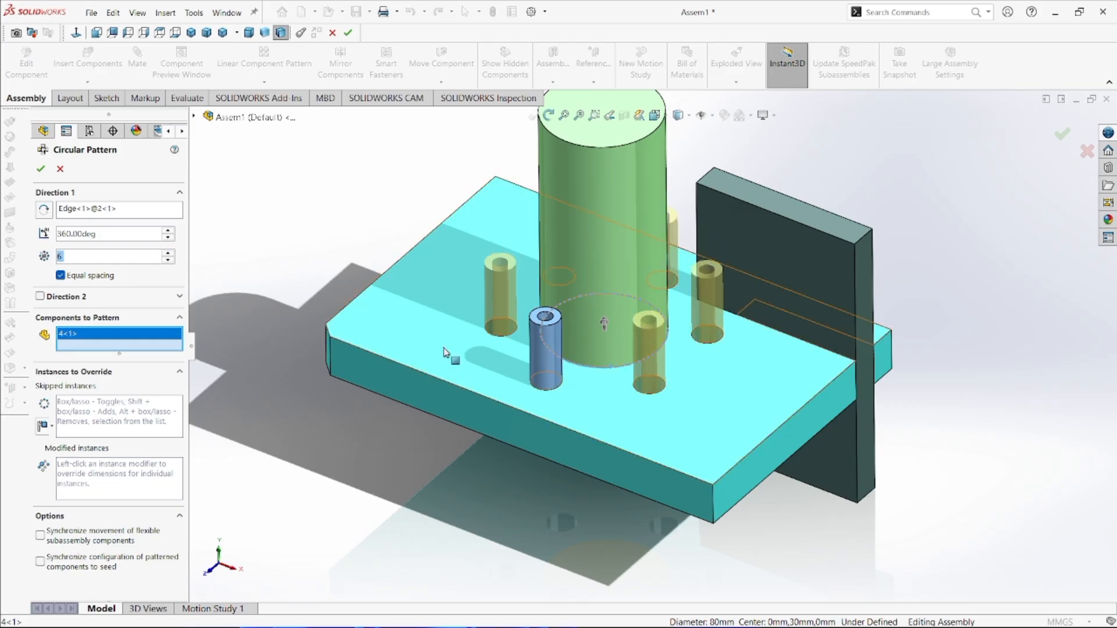
{"action": "scroll", "coordinate": [546, 345], "scroll_direction": "up", "scroll_amount": 2}
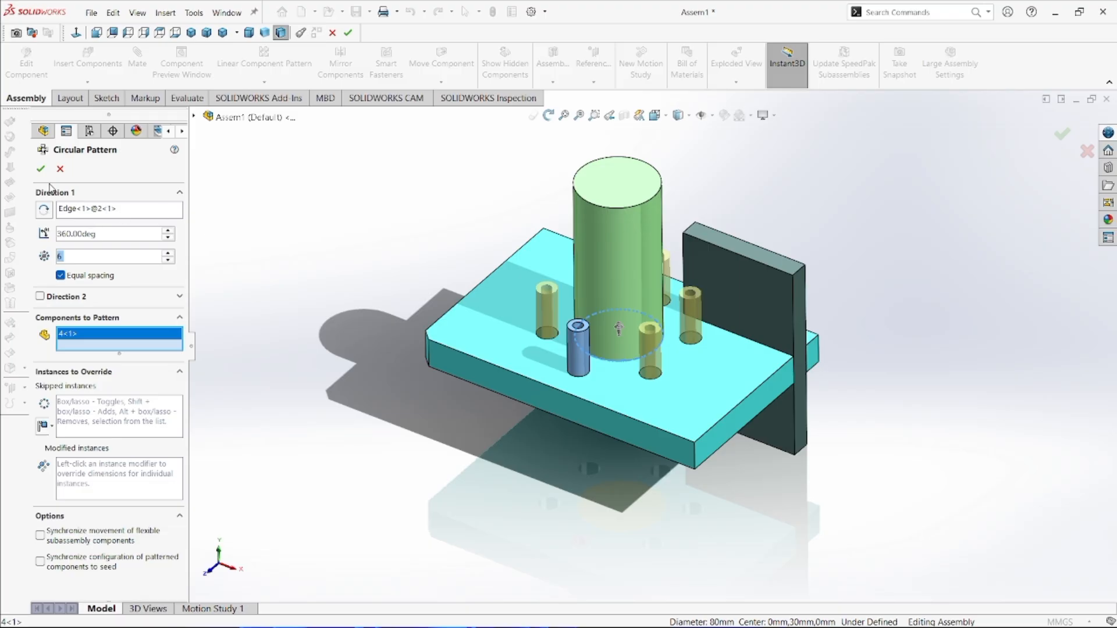
{"action": "left_click", "coordinate": [40, 169]}
Step: Examine the patterned pins in the plate's holes from several sides and in the Dimetric view
{"action": "scroll", "coordinate": [628, 352], "scroll_direction": "down", "scroll_amount": 3}
{"action": "middle_click_drag", "start_coordinate": [627, 351], "coordinate": [602, 490]}
{"action": "scroll", "coordinate": [670, 371], "scroll_direction": "down", "scroll_amount": 2}
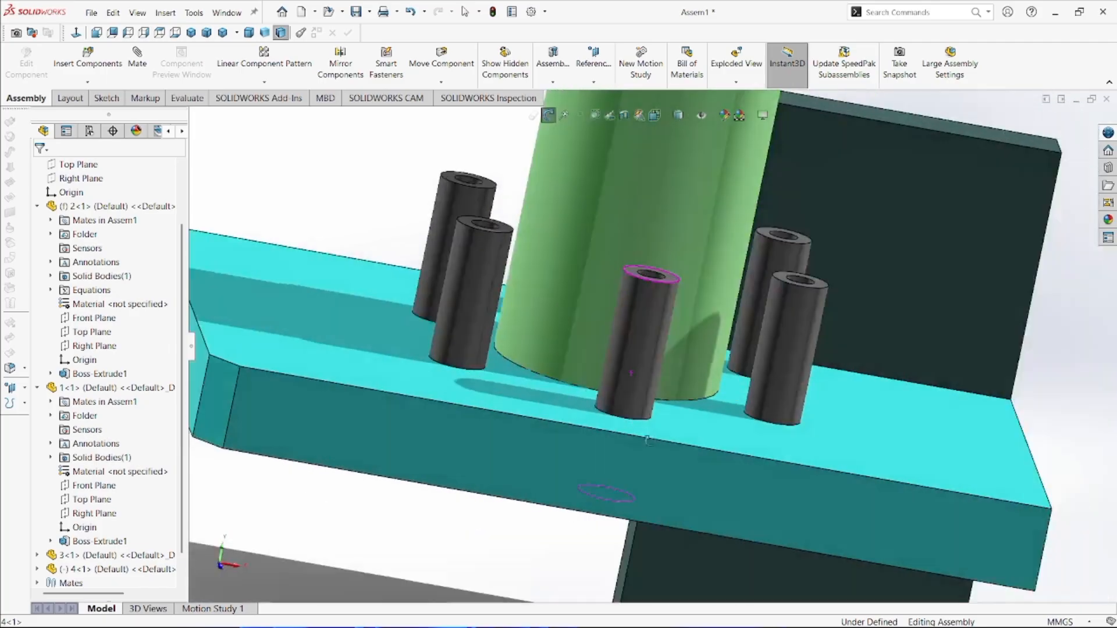
{"action": "scroll", "coordinate": [681, 412], "scroll_direction": "up", "scroll_amount": 5}
{"action": "middle_click_drag", "start_coordinate": [681, 412], "coordinate": [728, 407]}
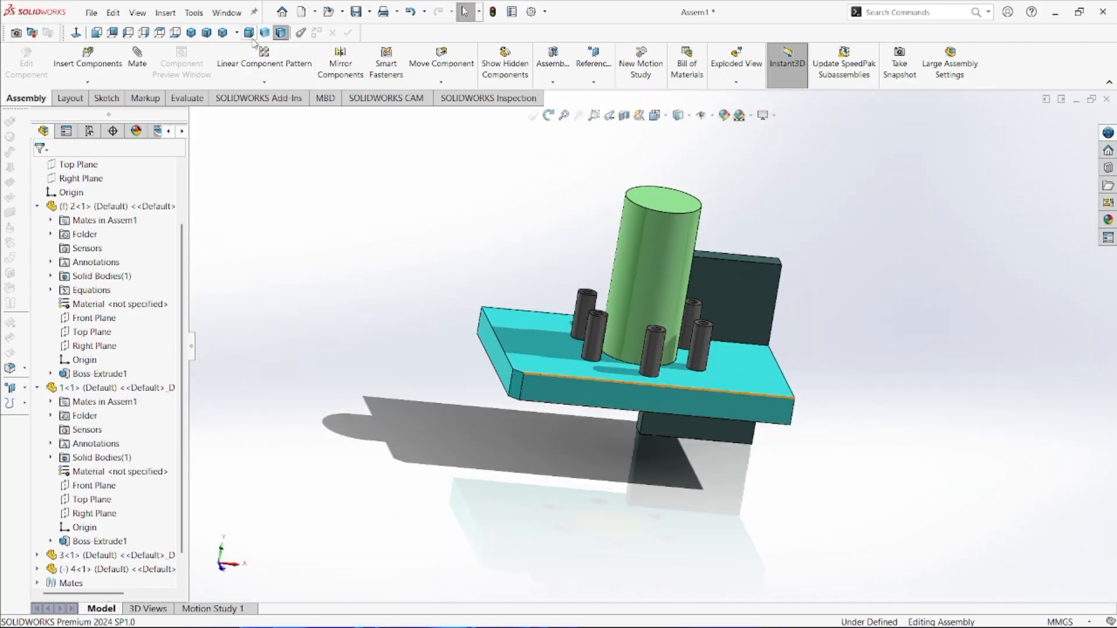
{"action": "left_click", "coordinate": [249, 32]}
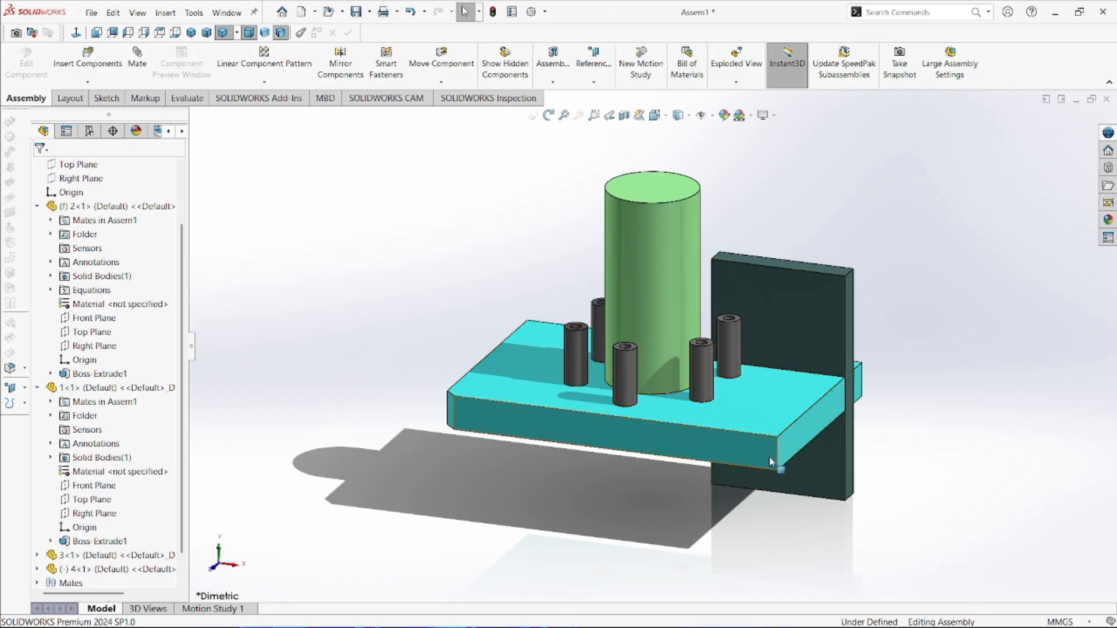
{"action": "middle_click_drag", "start_coordinate": [769, 456], "coordinate": [799, 356]}
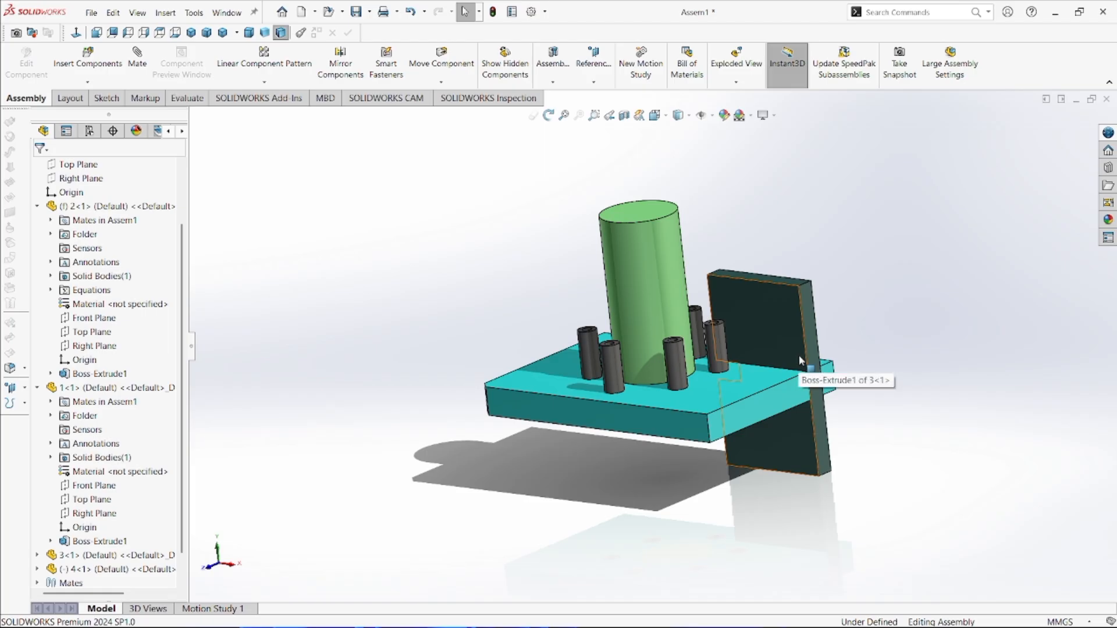
Step: Delete the mates Coincident3, Coincident4 and Coincident5 between the teal plate and the notched plate
{"action": "left_click", "coordinate": [798, 355]}
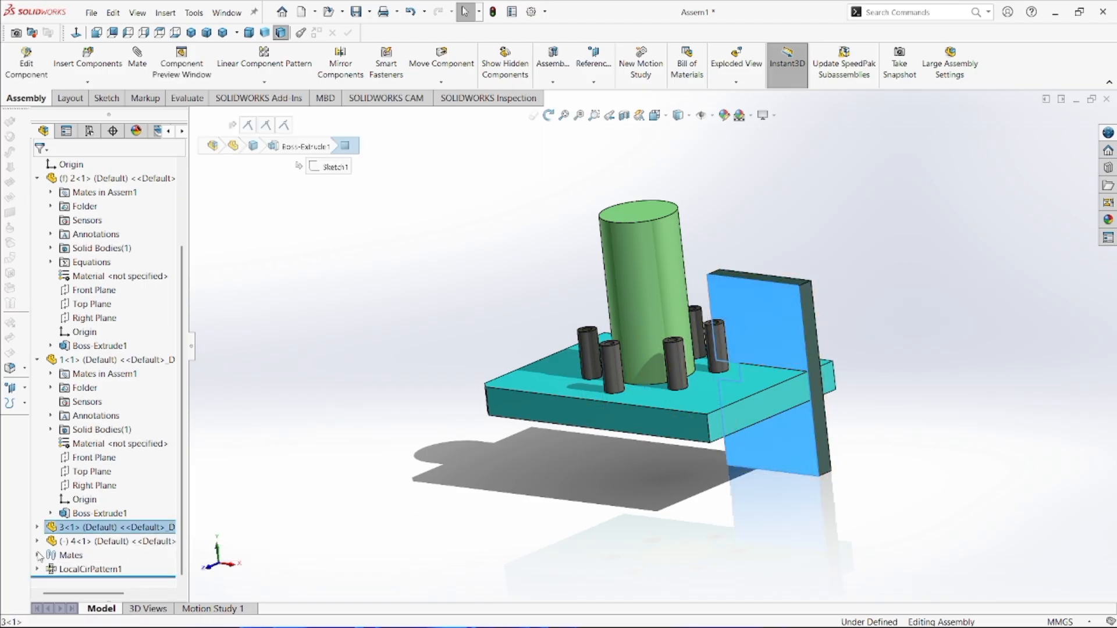
{"action": "left_click", "coordinate": [37, 556]}
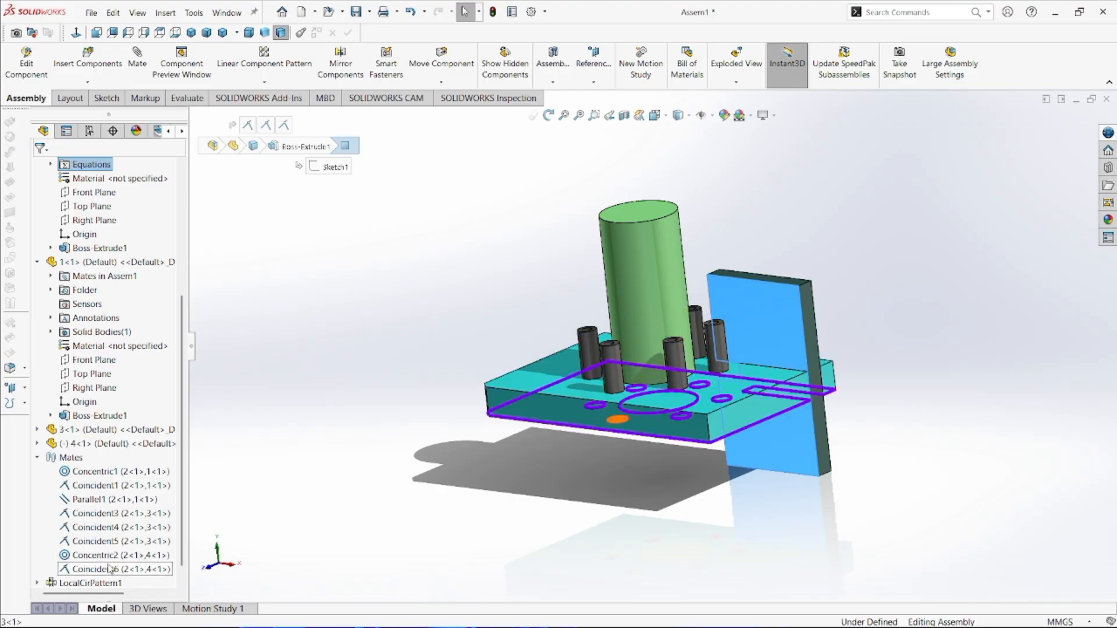
{"action": "left_click", "coordinate": [104, 527]}
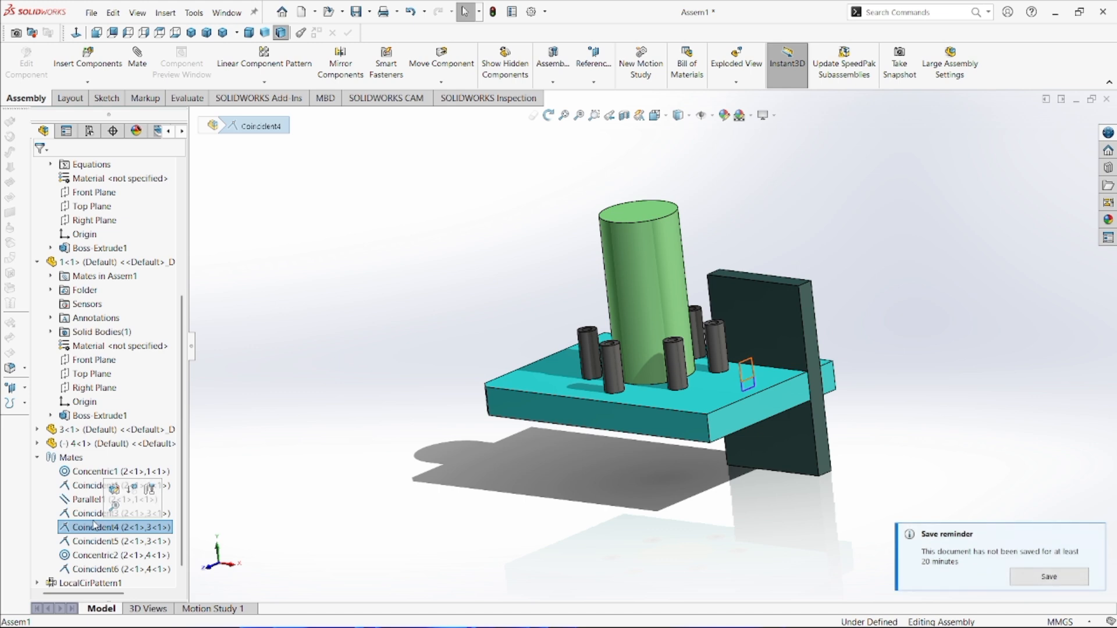
{"action": "left_click", "coordinate": [88, 518], "text": "ctrl"}
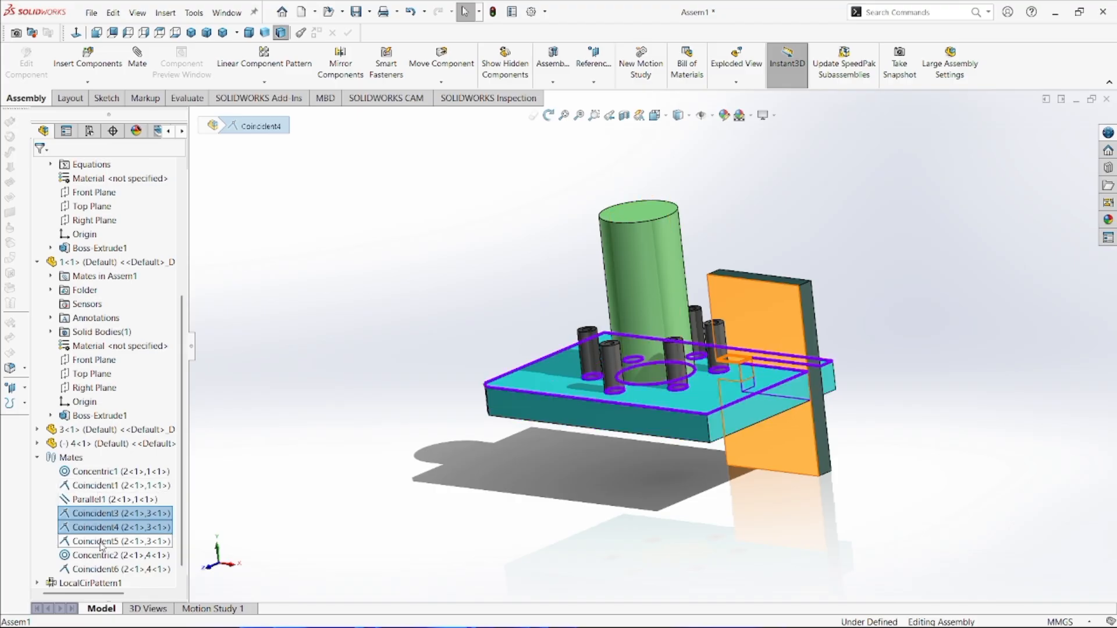
{"action": "left_click", "coordinate": [102, 544], "text": "ctrl"}
{"action": "middle_click_drag", "start_coordinate": [728, 446], "coordinate": [661, 450]}
{"action": "right_click", "coordinate": [109, 527]}
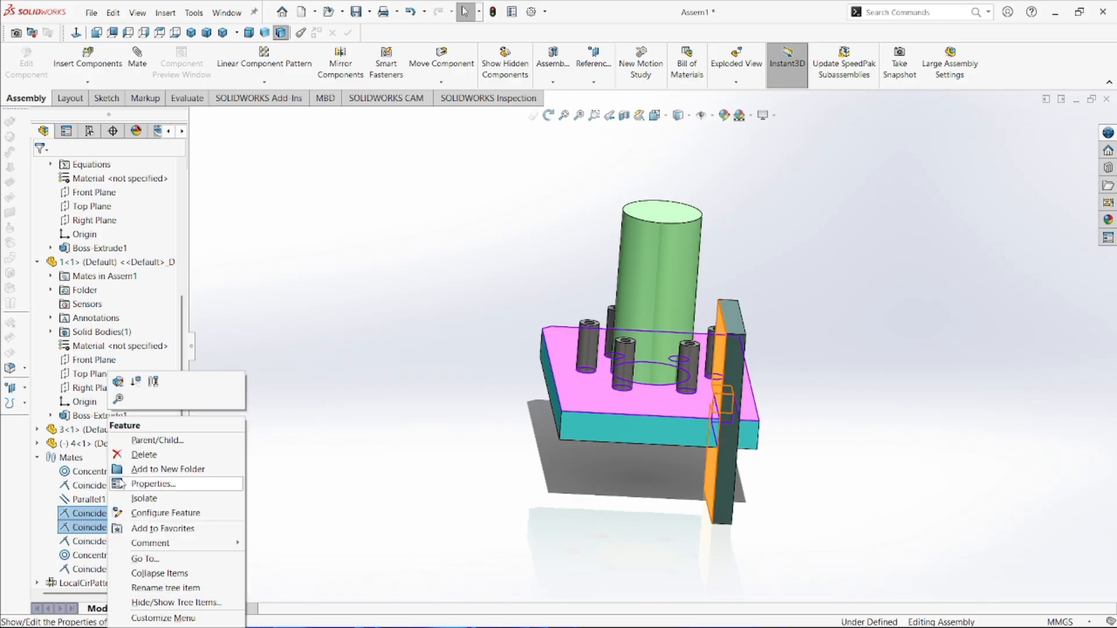
{"action": "left_click", "coordinate": [137, 457]}
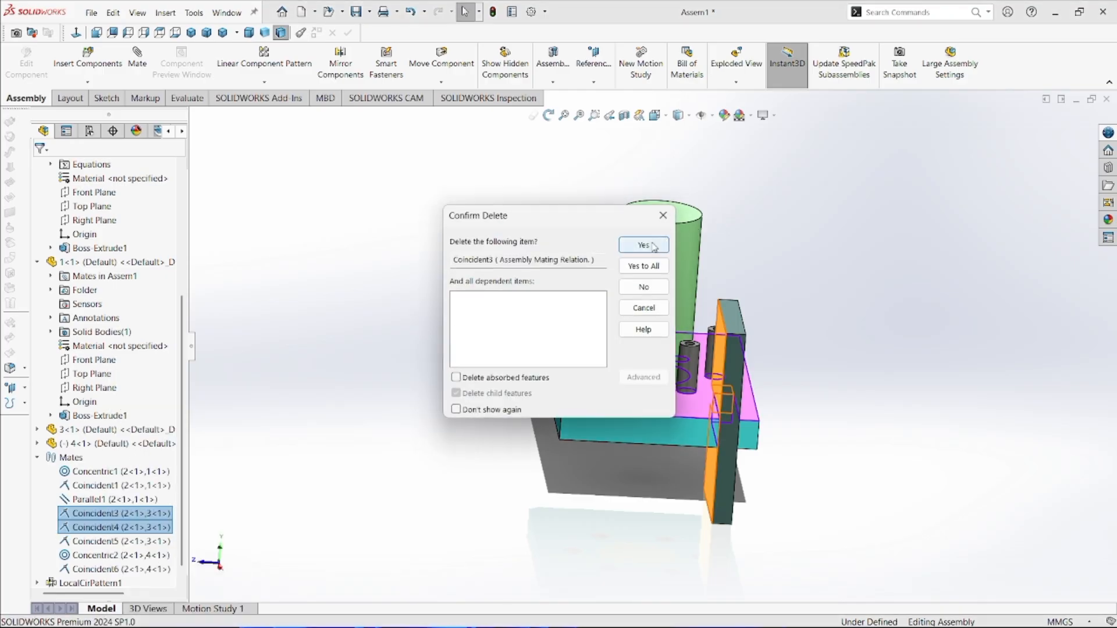
{"action": "left_click", "coordinate": [645, 246]}
{"action": "left_click", "coordinate": [652, 247]}
{"action": "left_click", "coordinate": [653, 247]}
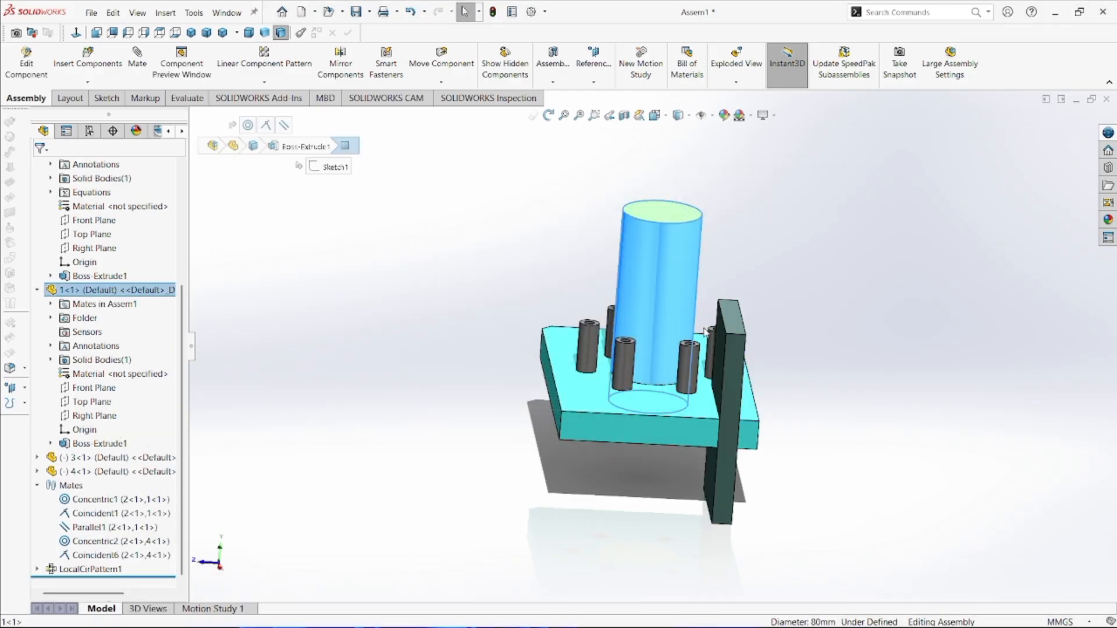
Step: Move the notched plate out of the teal plate's slot and away from its side
{"action": "scroll", "coordinate": [744, 404], "scroll_direction": "down", "scroll_amount": 1}
{"action": "scroll", "coordinate": [742, 402], "scroll_direction": "up", "scroll_amount": 2}
{"action": "left_click", "coordinate": [700, 383]}
{"action": "left_click_drag", "start_coordinate": [700, 383], "coordinate": [761, 377]}
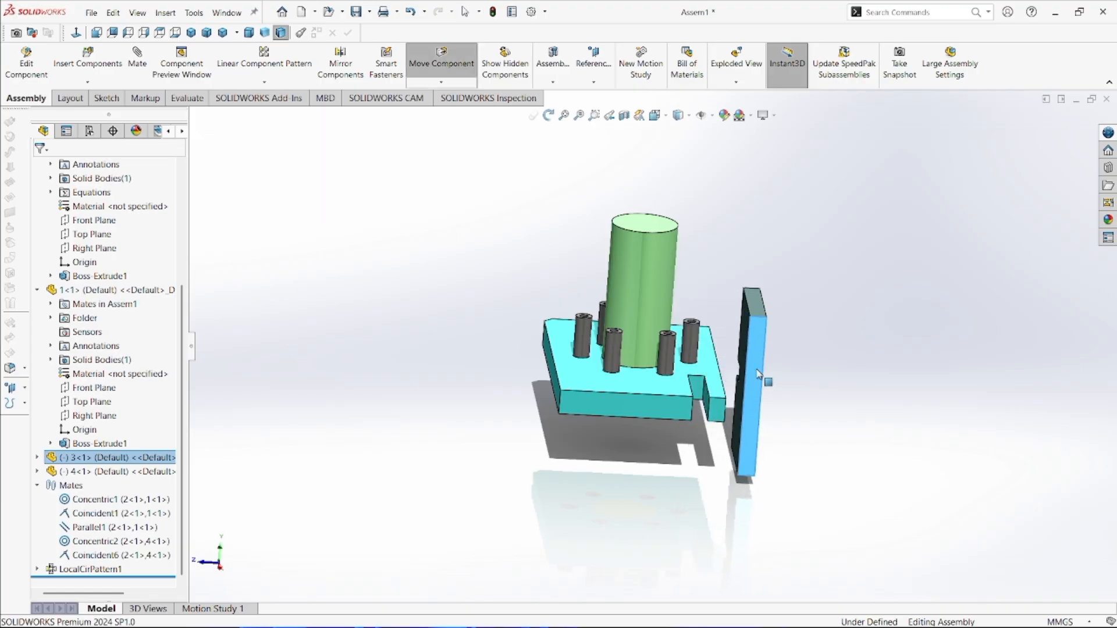
Step: Add a coincident mate between the notched plate's bottom edge and the teal plate's upper edge on the side opposite the slot
{"action": "scroll", "coordinate": [744, 479], "scroll_direction": "down", "scroll_amount": 1}
{"action": "left_click", "coordinate": [714, 455]}
{"action": "middle_click_drag", "start_coordinate": [713, 455], "coordinate": [658, 424]}
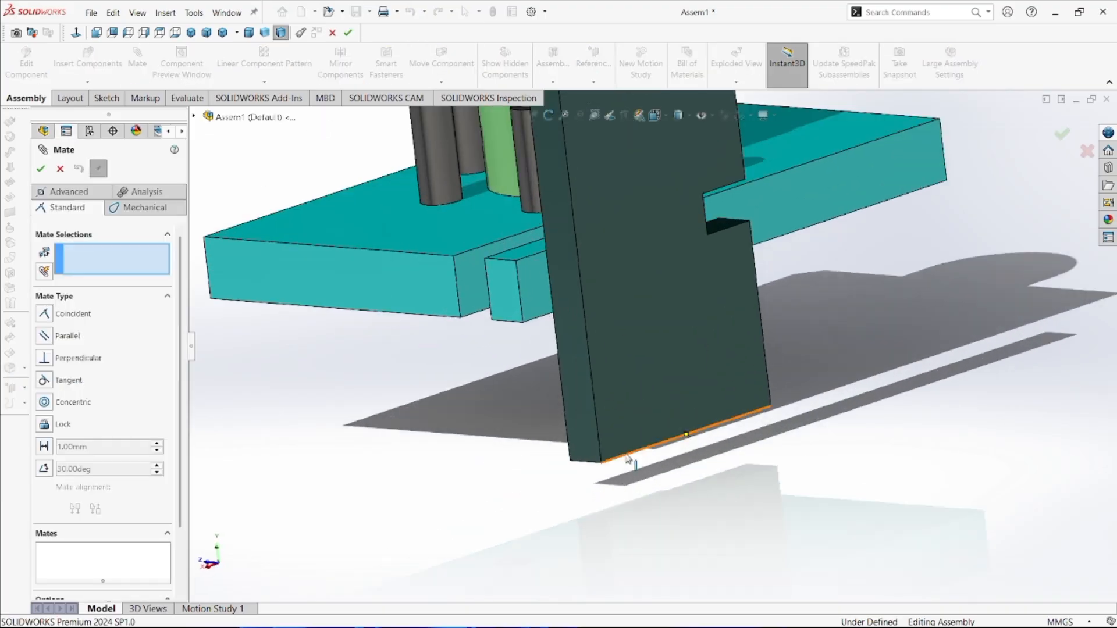
{"action": "left_click", "coordinate": [628, 458]}
{"action": "middle_click_drag", "start_coordinate": [526, 448], "coordinate": [422, 317]}
{"action": "left_click", "coordinate": [424, 319]}
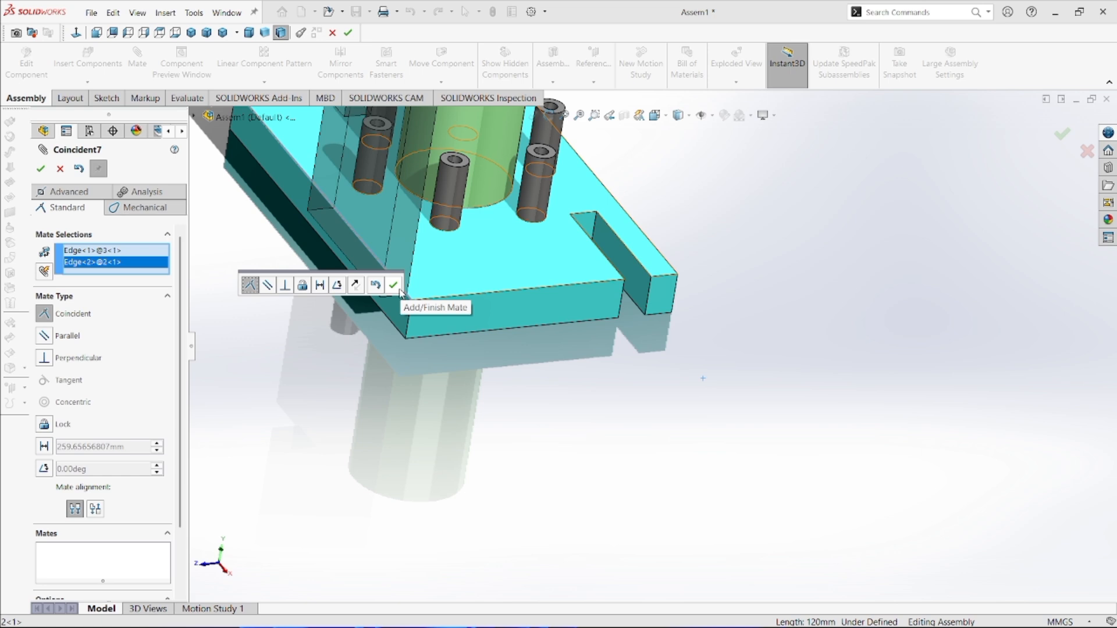
{"action": "left_click", "coordinate": [393, 285]}
Step: Set up a perpendicular mate between the teal plate's top face and the notched plate's broad face
{"action": "scroll", "coordinate": [401, 305], "scroll_direction": "up", "scroll_amount": 5}
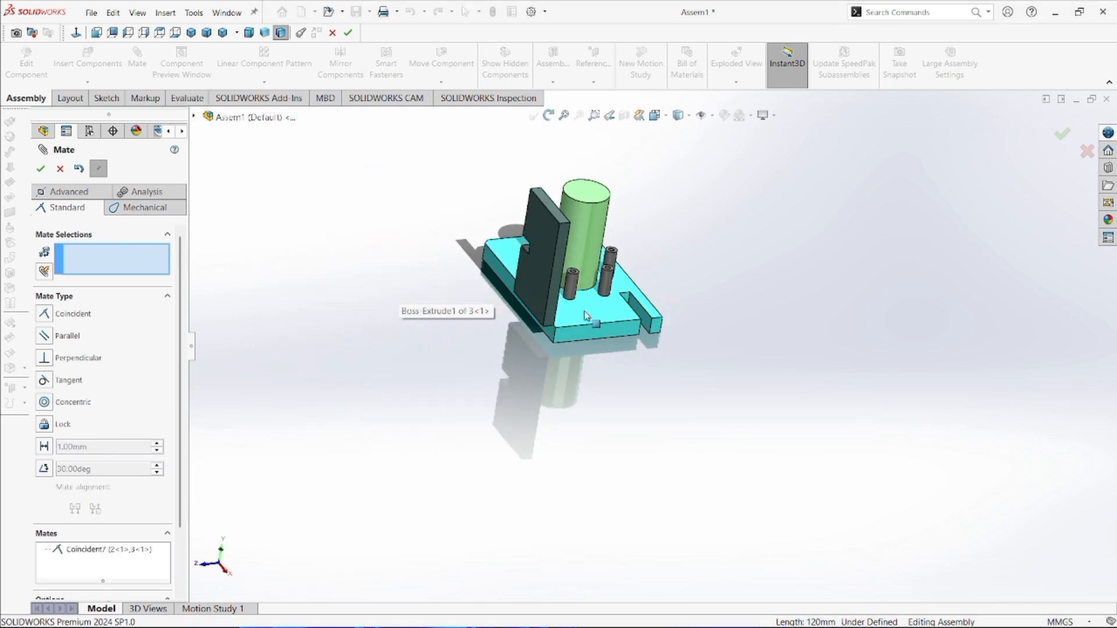
{"action": "left_click", "coordinate": [544, 315]}
{"action": "scroll", "coordinate": [544, 308], "scroll_direction": "down", "scroll_amount": 4}
{"action": "left_click", "coordinate": [532, 348]}
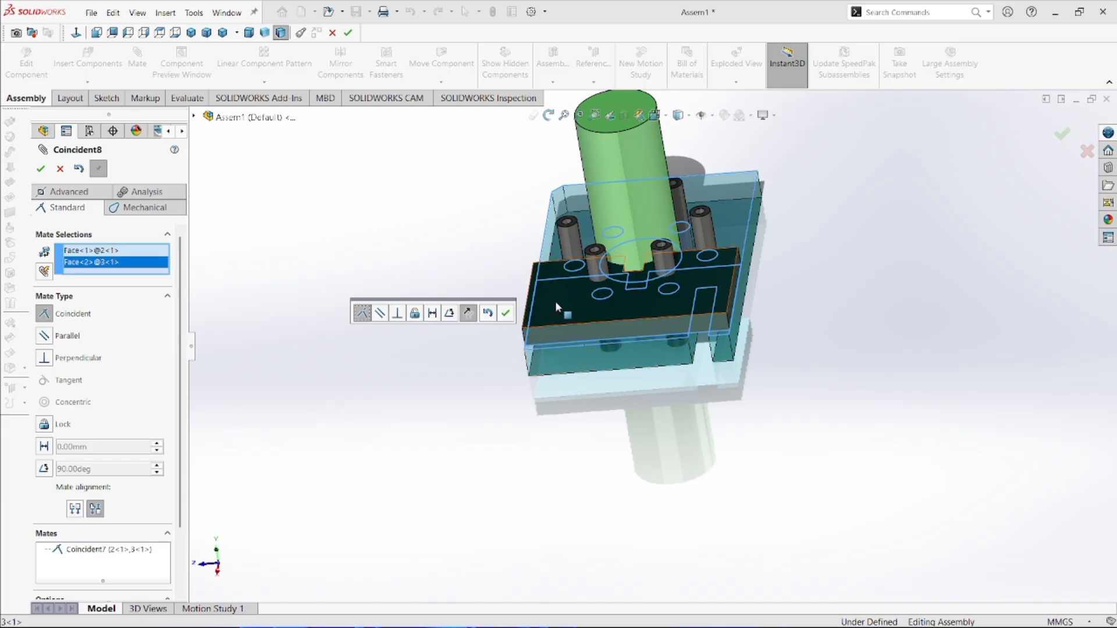
{"action": "left_click", "coordinate": [397, 314]}
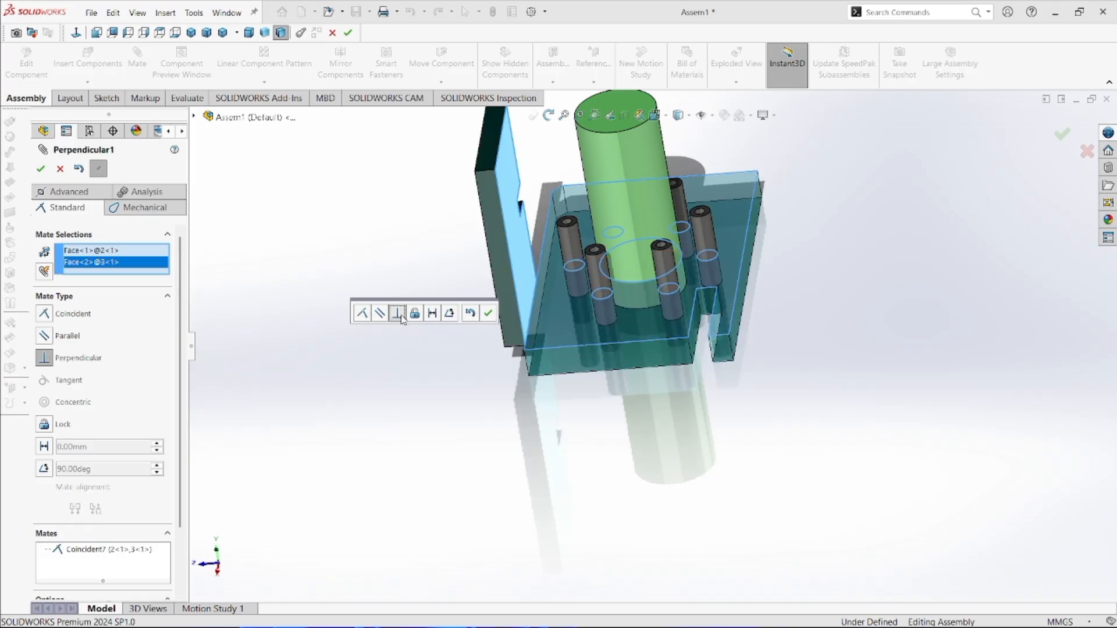
{"action": "middle_click_drag", "start_coordinate": [589, 285], "coordinate": [565, 354]}
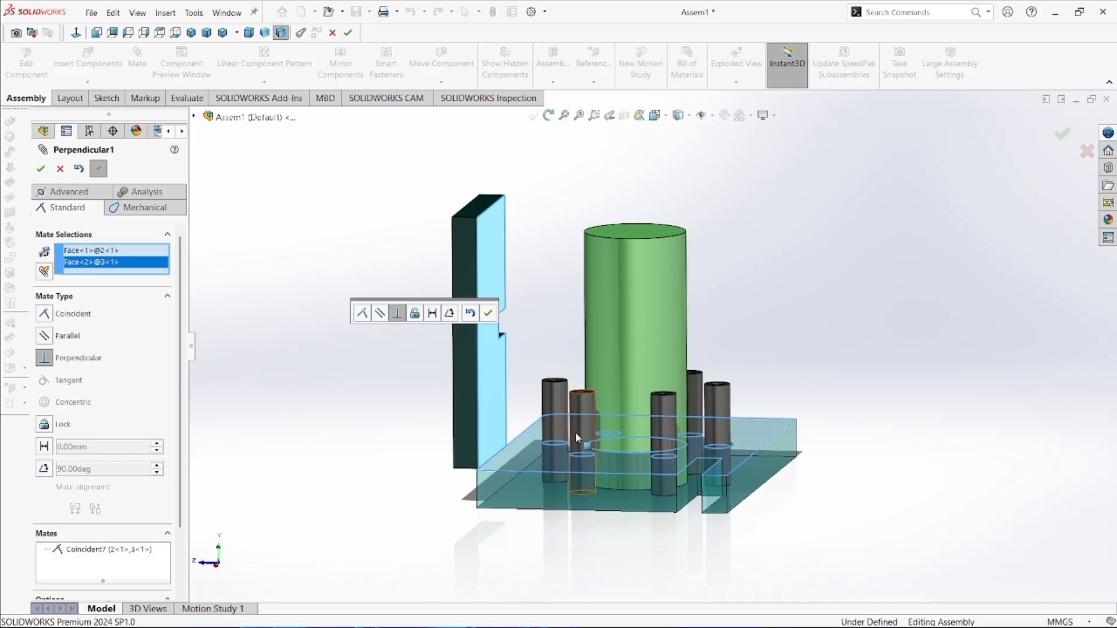
Step: Try a 45-degree angle mate between the teal plate's top face and the notched plate's face
{"action": "left_click", "coordinate": [451, 313]}
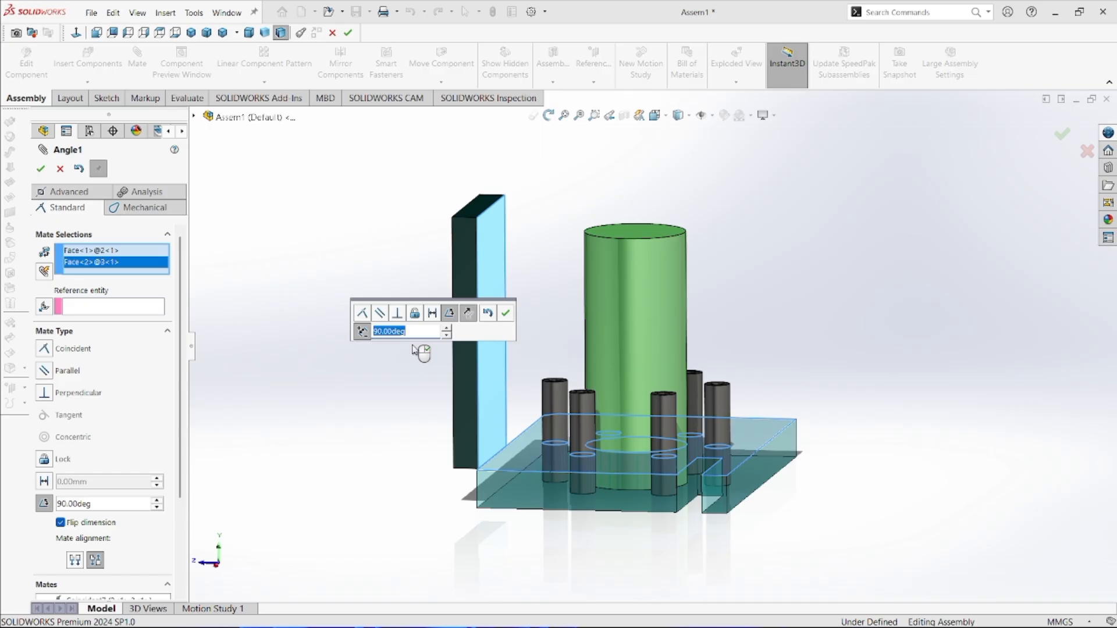
{"action": "key", "text": "Return"}
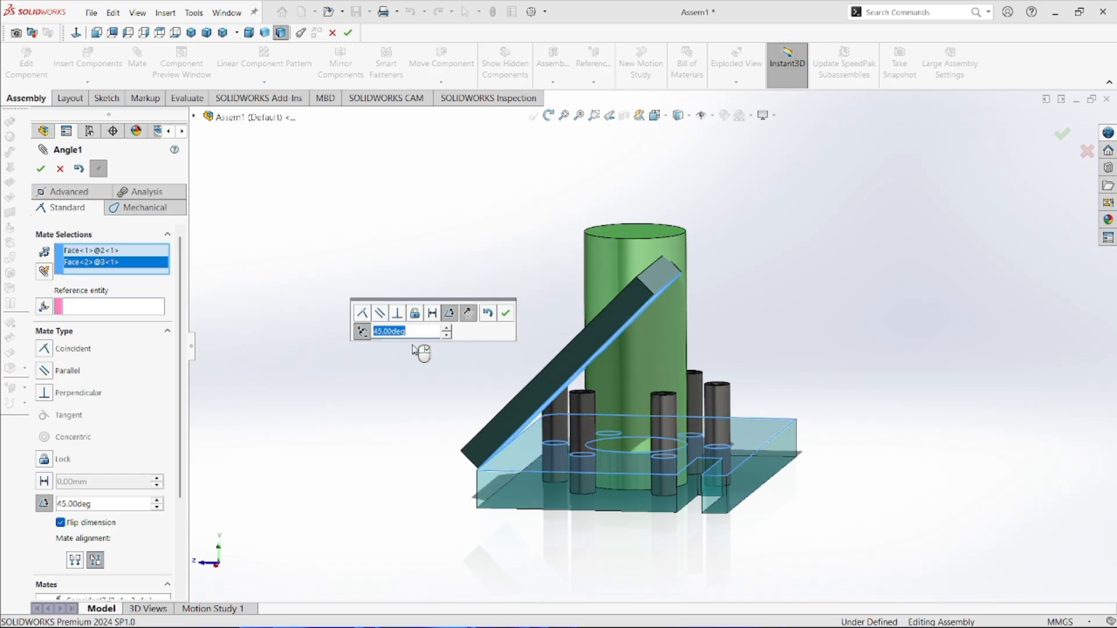
{"action": "left_click_drag", "start_coordinate": [595, 349], "coordinate": [593, 410]}
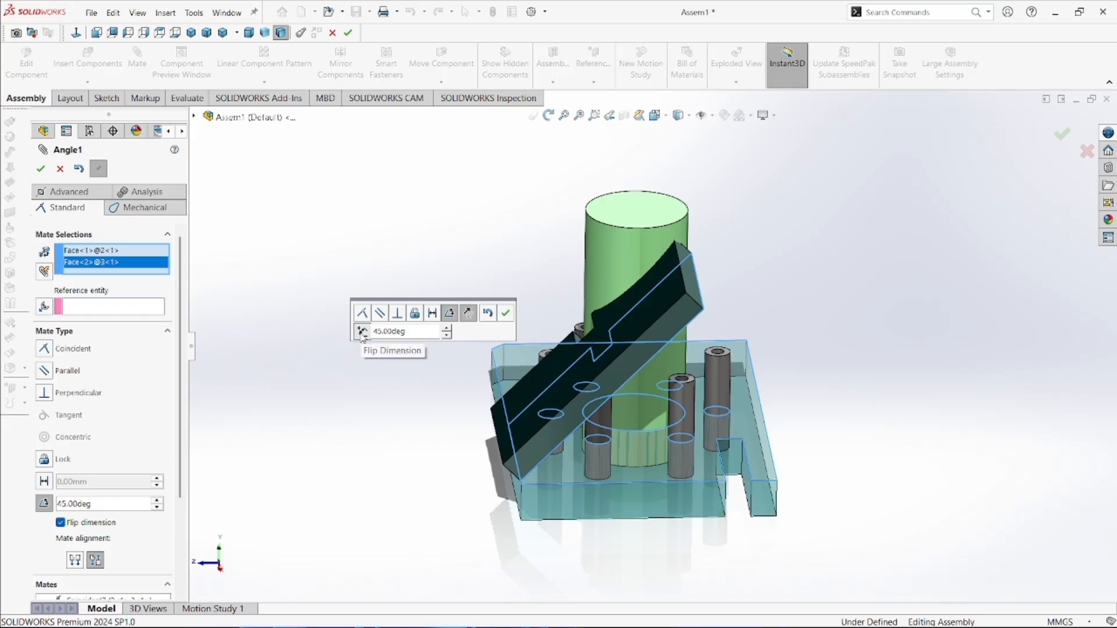
Step: Try the flipped dimension and the aligned and anti-aligned orientations on the 45-degree angle mate
{"action": "left_click", "coordinate": [362, 332]}
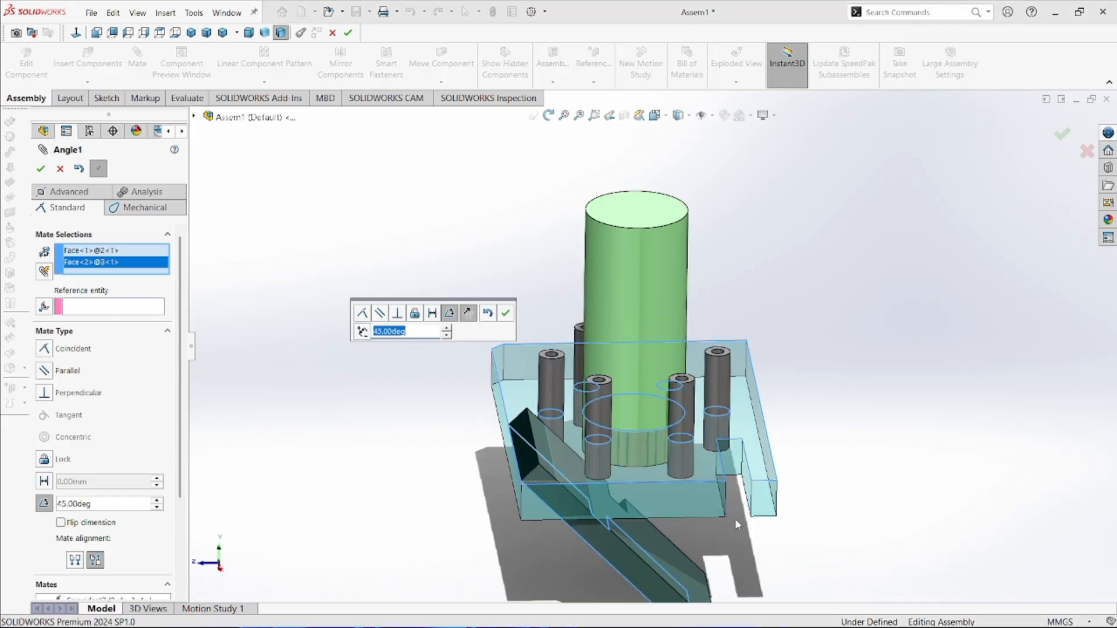
{"action": "scroll", "coordinate": [747, 551], "scroll_direction": "up", "scroll_amount": 3}
{"action": "middle_click_drag", "start_coordinate": [679, 494], "coordinate": [661, 433]}
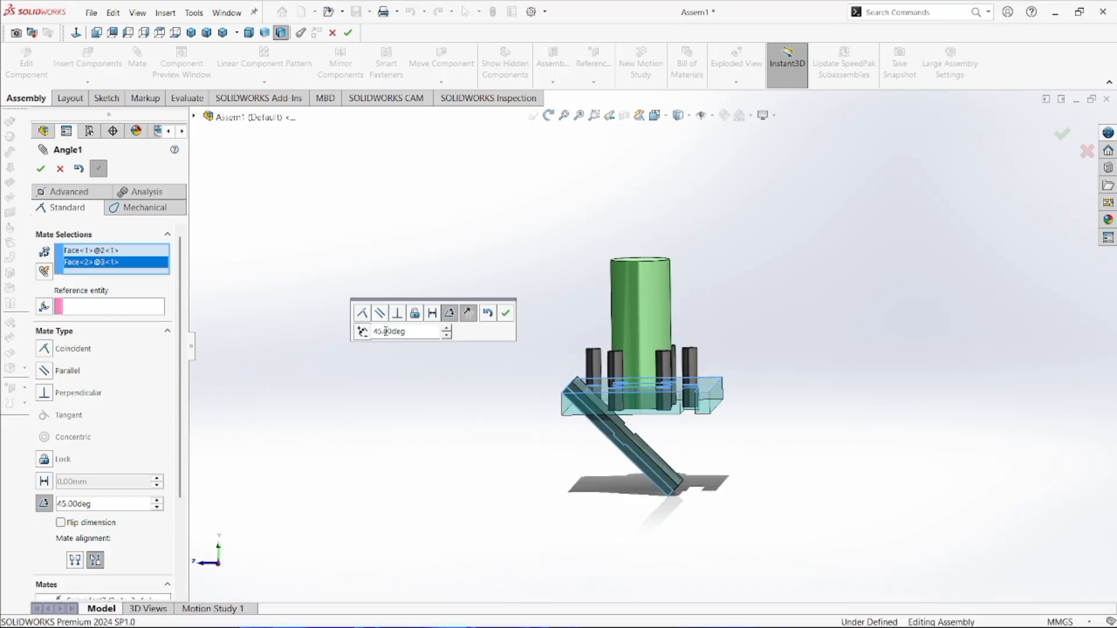
{"action": "left_click", "coordinate": [361, 331]}
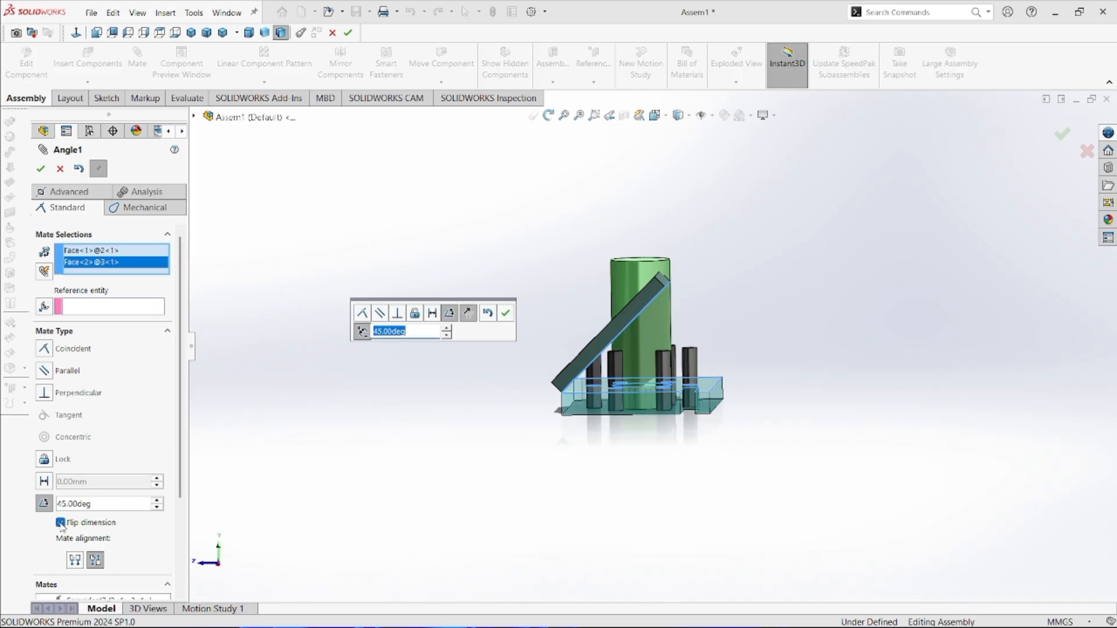
{"action": "left_click", "coordinate": [60, 523]}
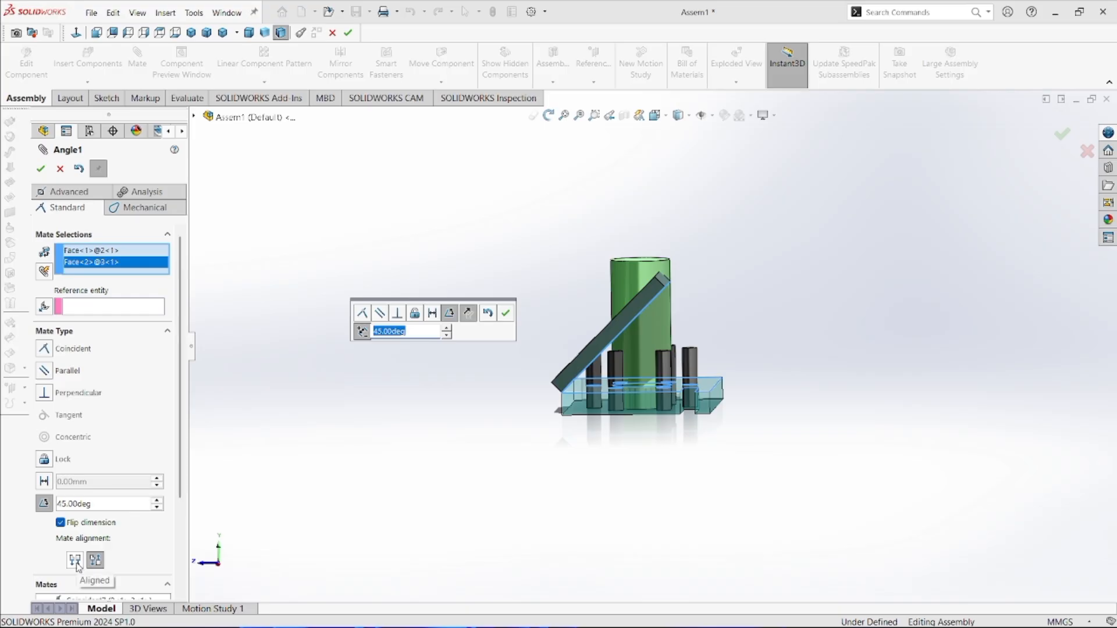
{"action": "left_click", "coordinate": [76, 562]}
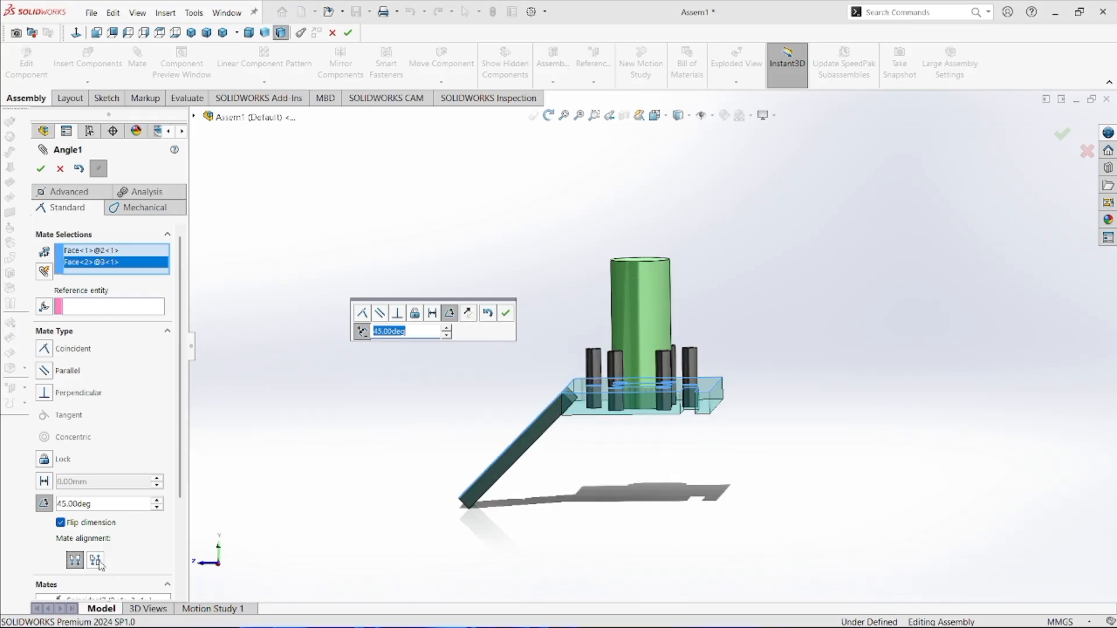
{"action": "left_click", "coordinate": [97, 561]}
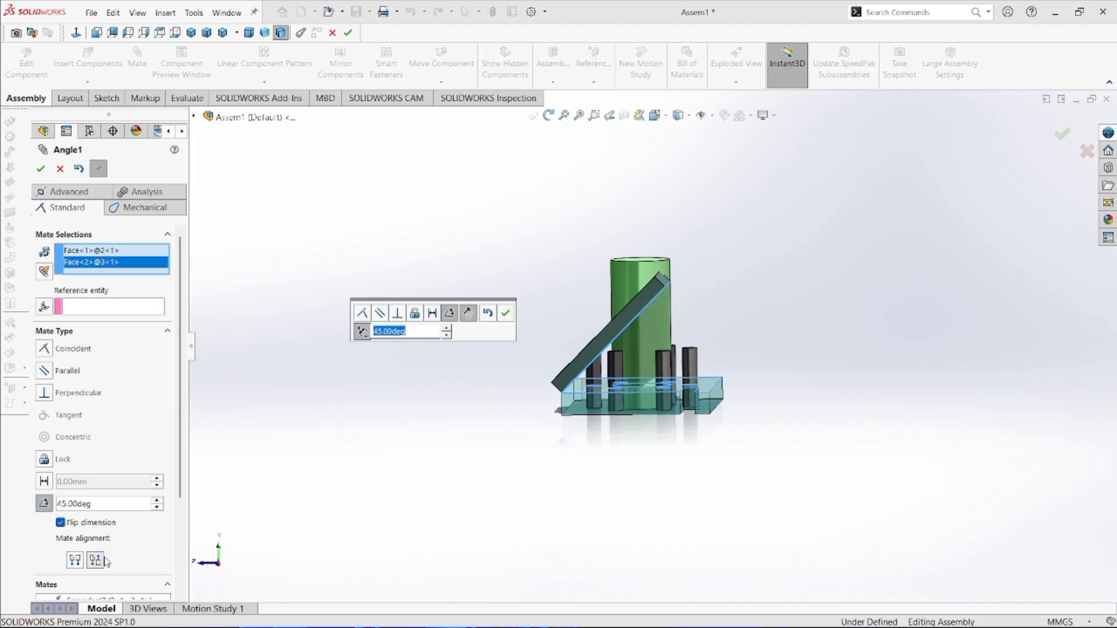
{"action": "middle_click_drag", "start_coordinate": [558, 394], "coordinate": [623, 427]}
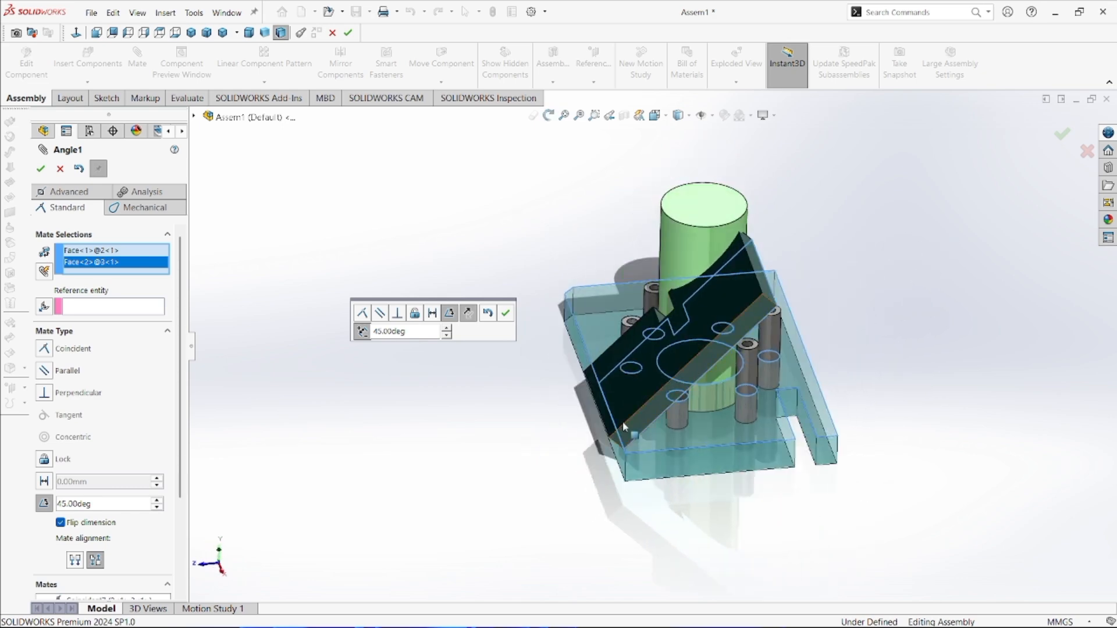
Step: Change the mate between the teal plate's top face and the notched plate's face to perpendicular and create it
{"action": "left_click", "coordinate": [397, 313]}
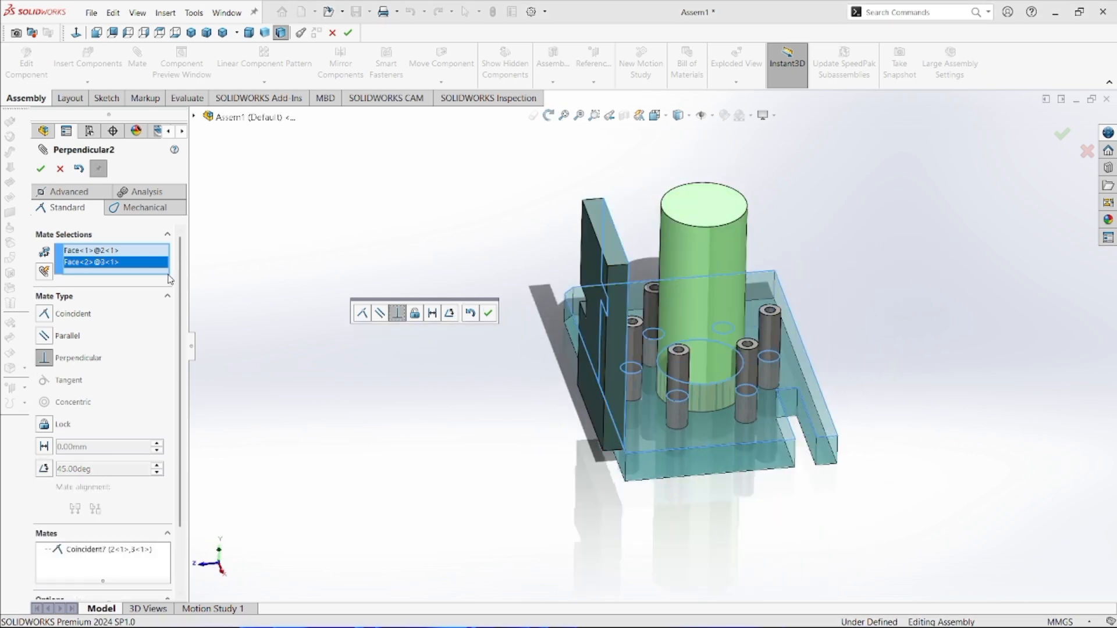
{"action": "left_click", "coordinate": [40, 170]}
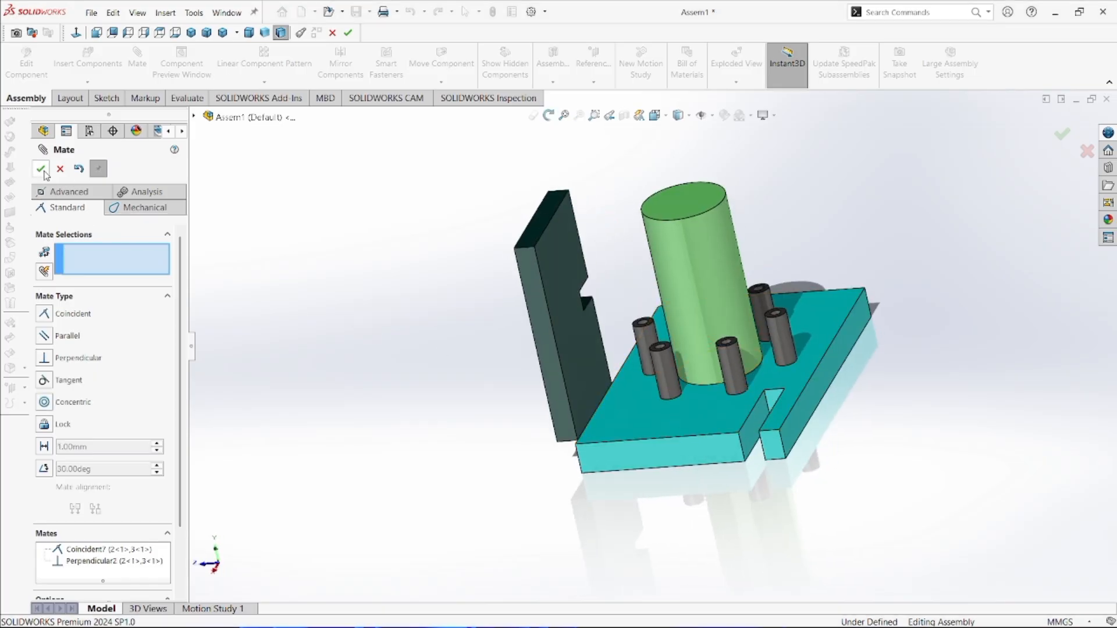
{"action": "left_click", "coordinate": [44, 172]}
Step: Examine how the notched plate stands along the teal plate's side edge
{"action": "scroll", "coordinate": [664, 340], "scroll_direction": "up", "scroll_amount": 3}
{"action": "mouse_move", "coordinate": [724, 410]}
{"action": "middle_mouse_down"}
{"action": "mouse_move", "coordinate": [721, 372]}
{"action": "mouse_move", "coordinate": [691, 414]}
{"action": "mouse_move", "coordinate": [720, 409]}
{"action": "middle_mouse_up"}
{"action": "scroll", "coordinate": [700, 348], "scroll_direction": "up", "scroll_amount": 2}
{"action": "scroll", "coordinate": [700, 347], "scroll_direction": "down", "scroll_amount": 3}
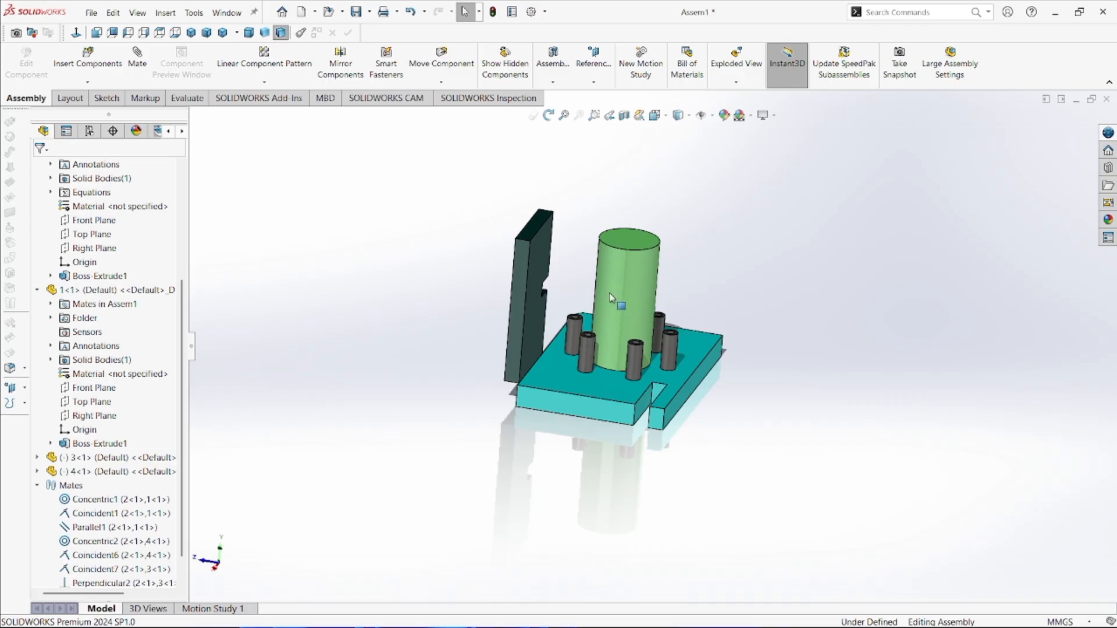
{"action": "middle_click_drag", "start_coordinate": [633, 284], "coordinate": [602, 304]}
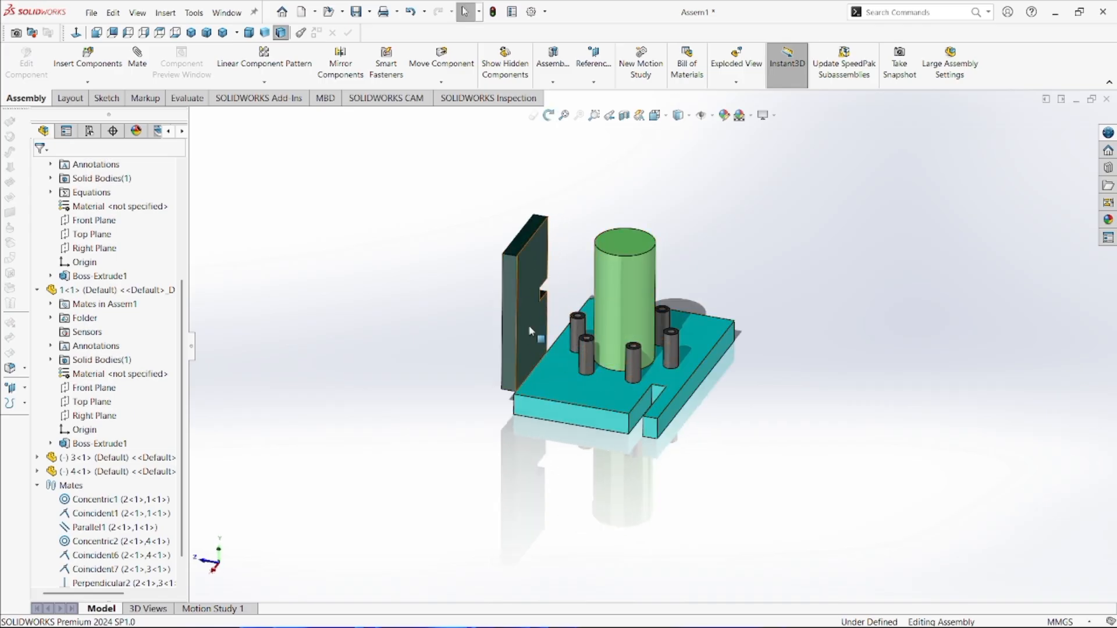
{"action": "scroll", "coordinate": [532, 326], "scroll_direction": "down", "scroll_amount": 1}
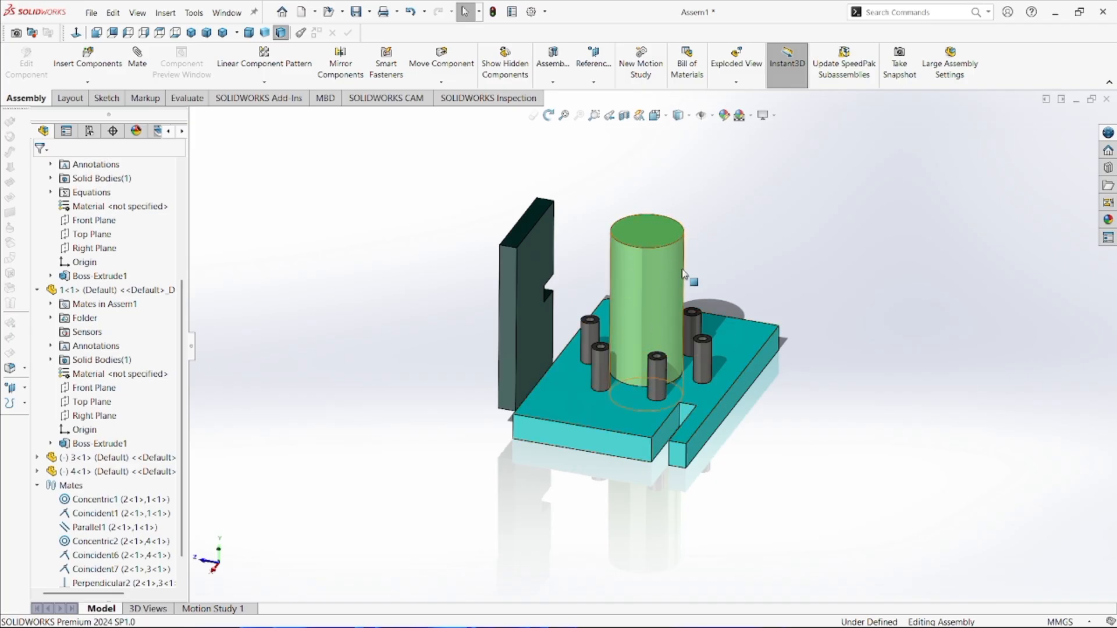
{"action": "scroll", "coordinate": [652, 347], "scroll_direction": "up", "scroll_amount": 3}
{"action": "scroll", "coordinate": [661, 298], "scroll_direction": "down", "scroll_amount": 1}
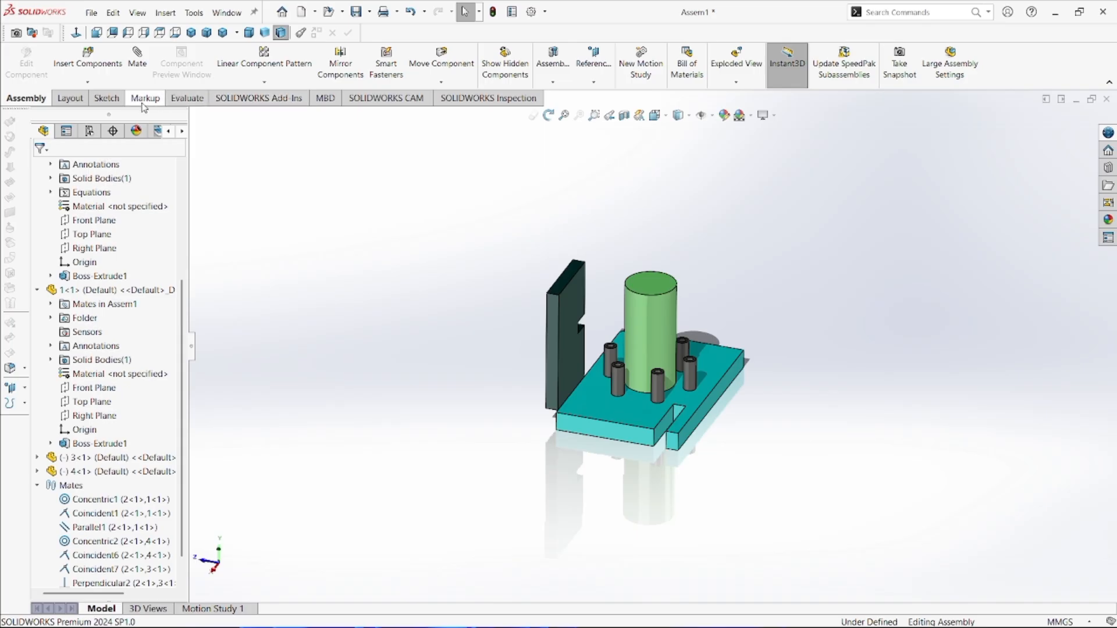
Step: Mirror the notched plate about the Right Plane of the green cylinder to the opposite side of the teal plate
{"action": "left_click", "coordinate": [341, 68]}
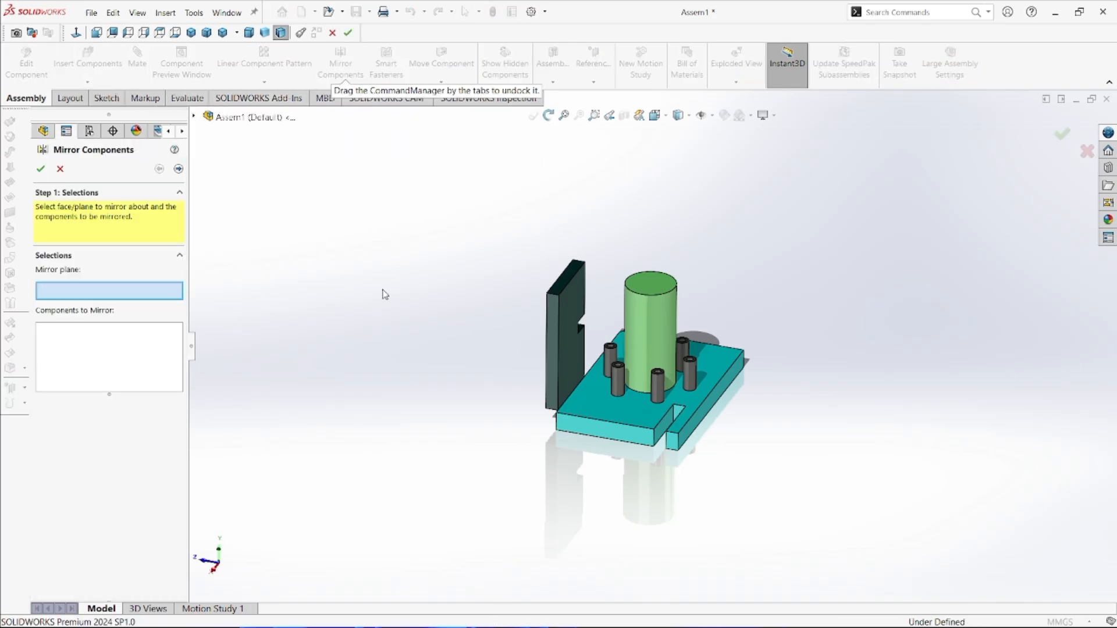
{"action": "left_click", "coordinate": [194, 117]}
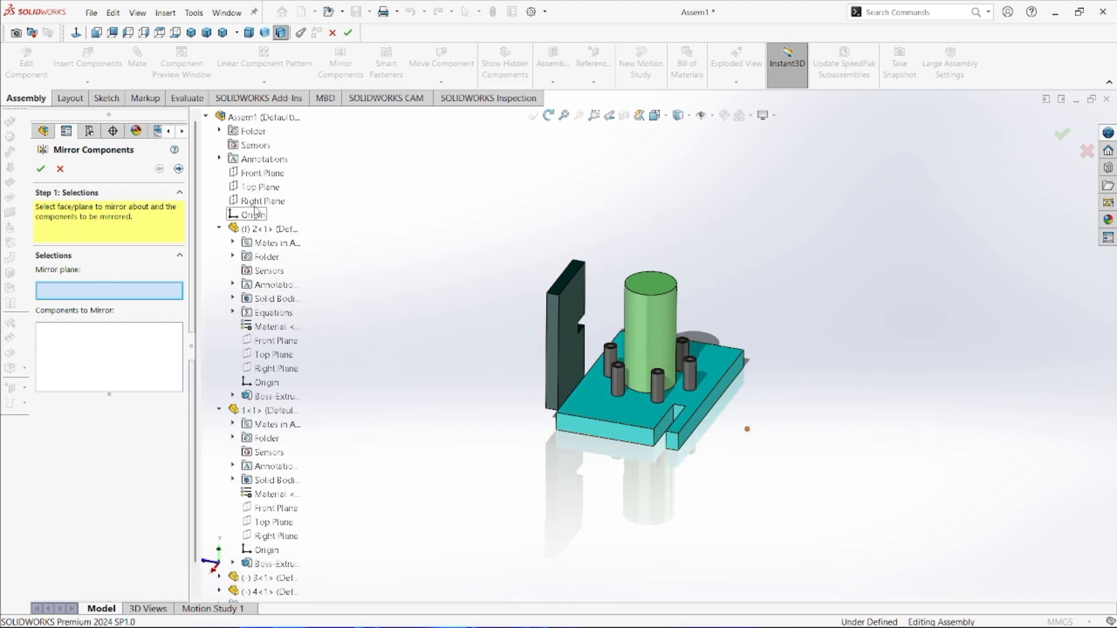
{"action": "middle_click_drag", "start_coordinate": [597, 301], "coordinate": [591, 304]}
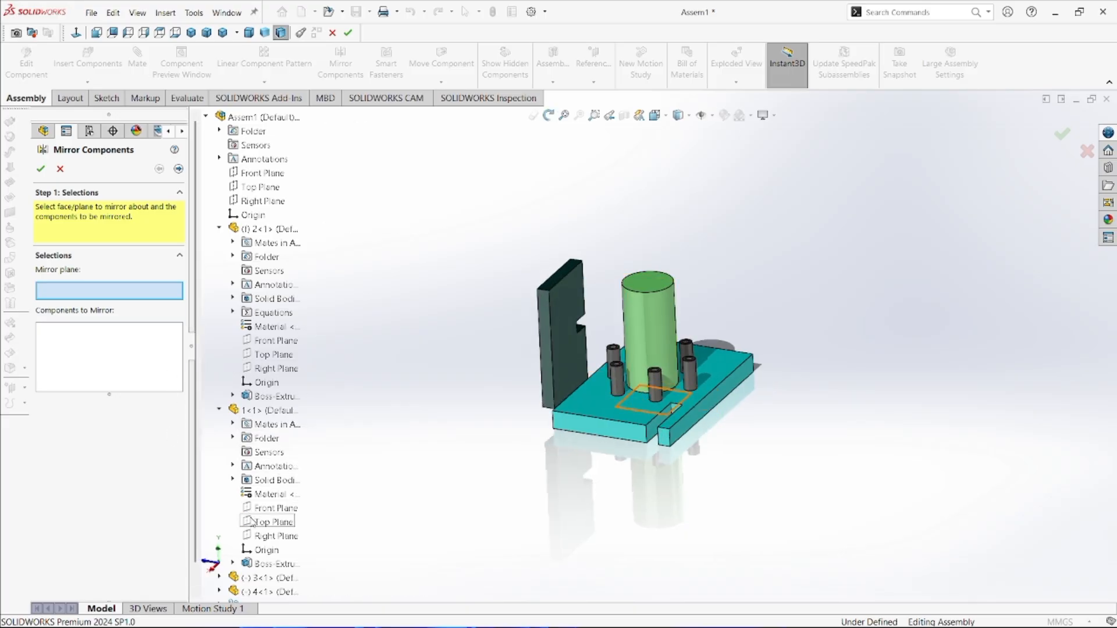
{"action": "left_click", "coordinate": [251, 537]}
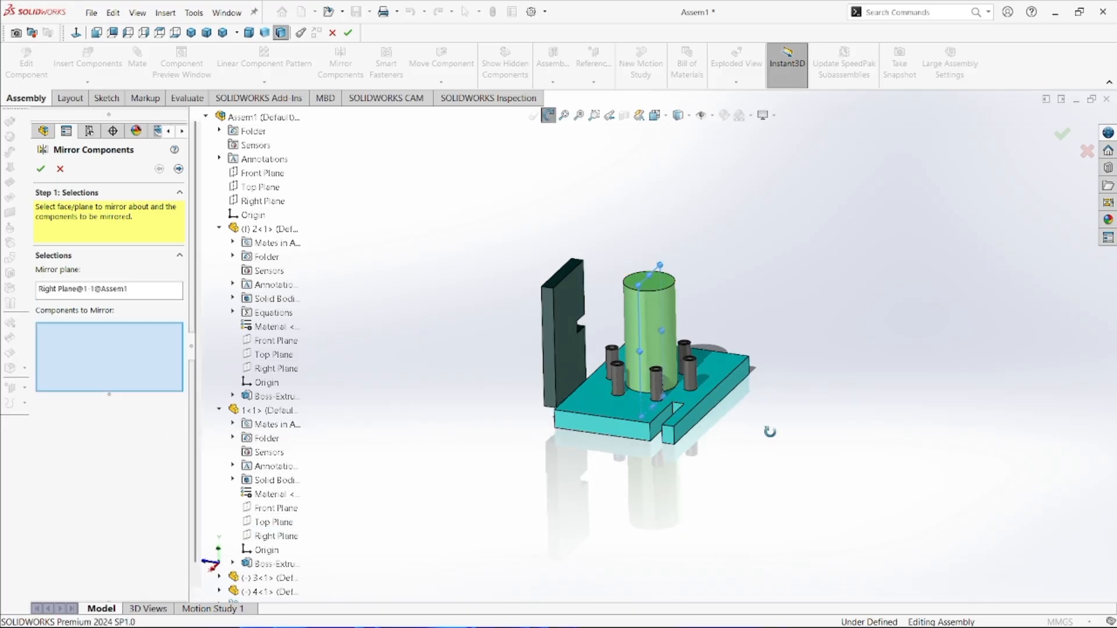
{"action": "middle_click_drag", "start_coordinate": [770, 429], "coordinate": [656, 471]}
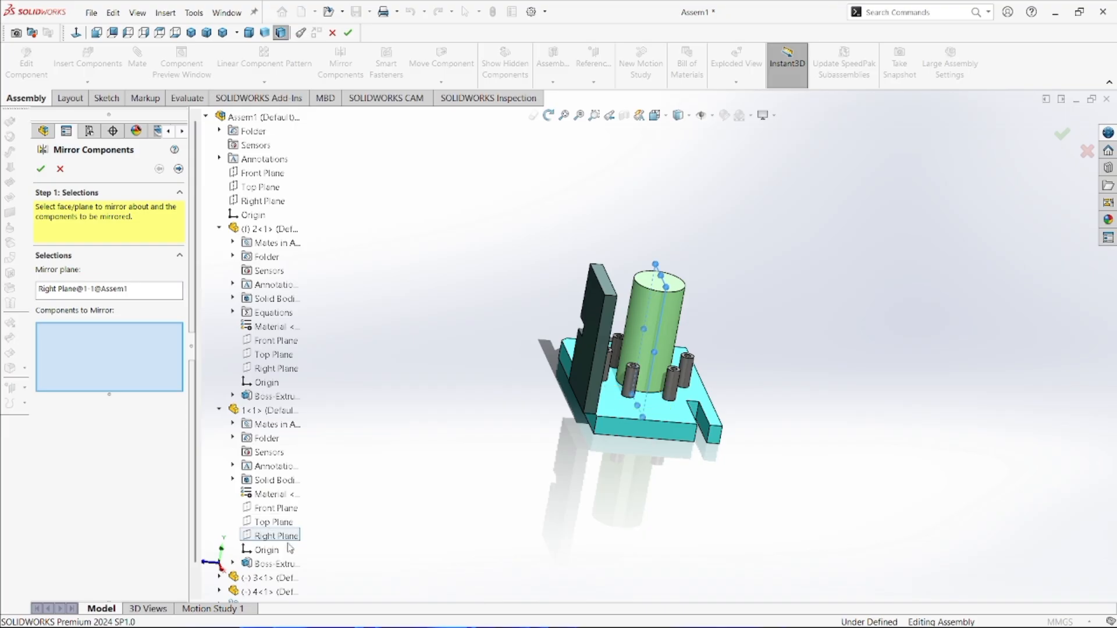
{"action": "scroll", "coordinate": [703, 306], "scroll_direction": "down", "scroll_amount": 2}
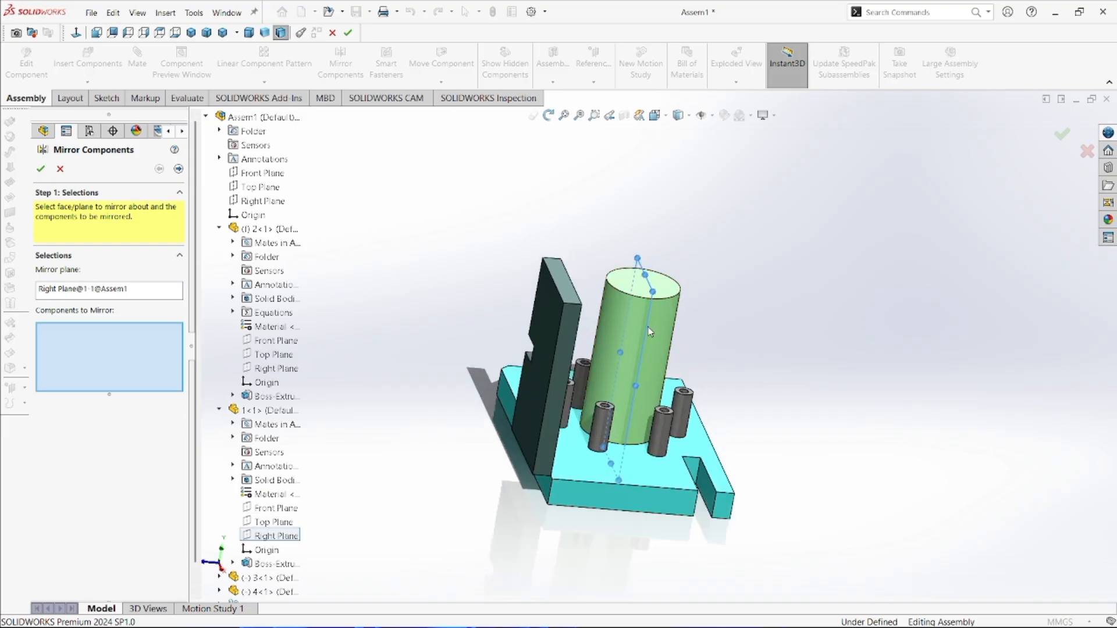
{"action": "middle_click_drag", "start_coordinate": [652, 333], "coordinate": [633, 336]}
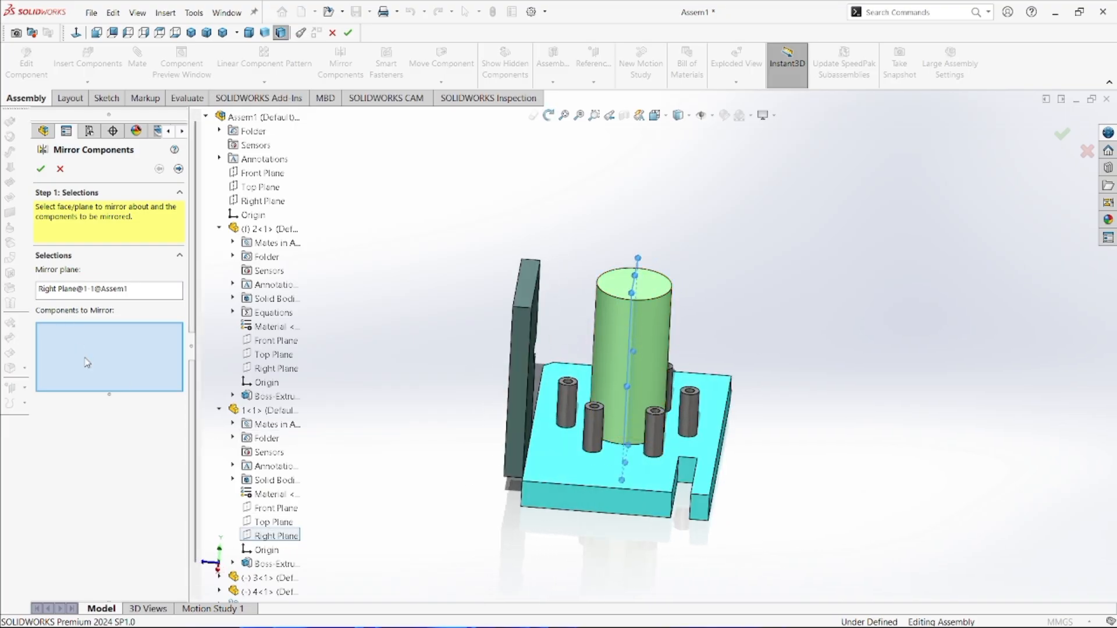
{"action": "left_click", "coordinate": [519, 344]}
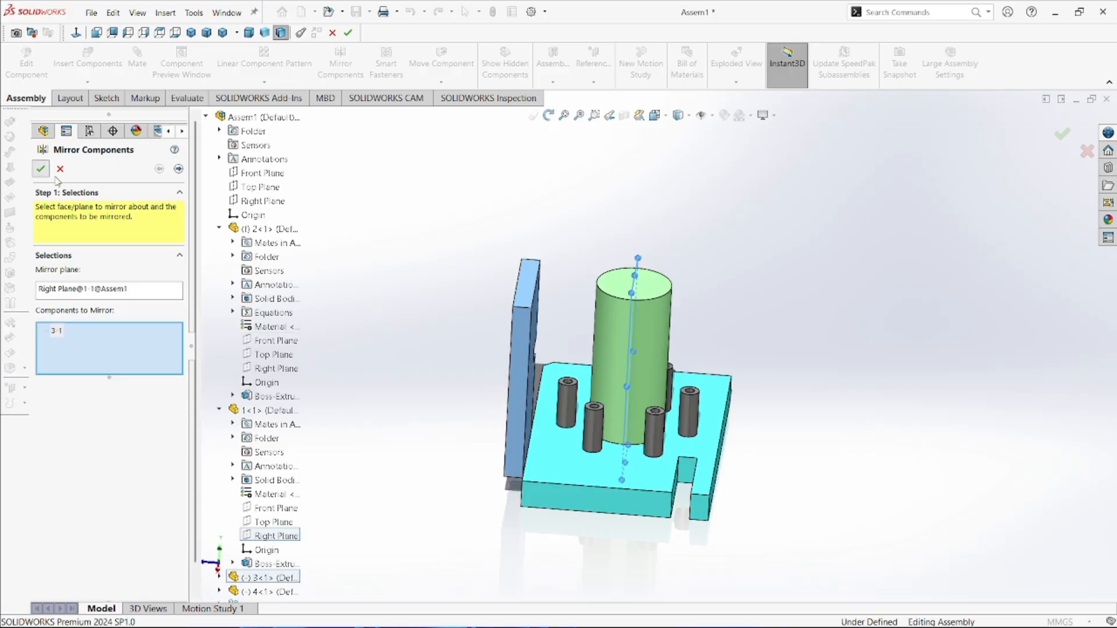
{"action": "left_click", "coordinate": [40, 170]}
Step: Examine the two notched plates from several sides and select the mirrored one
{"action": "middle_click_drag", "start_coordinate": [644, 403], "coordinate": [801, 448]}
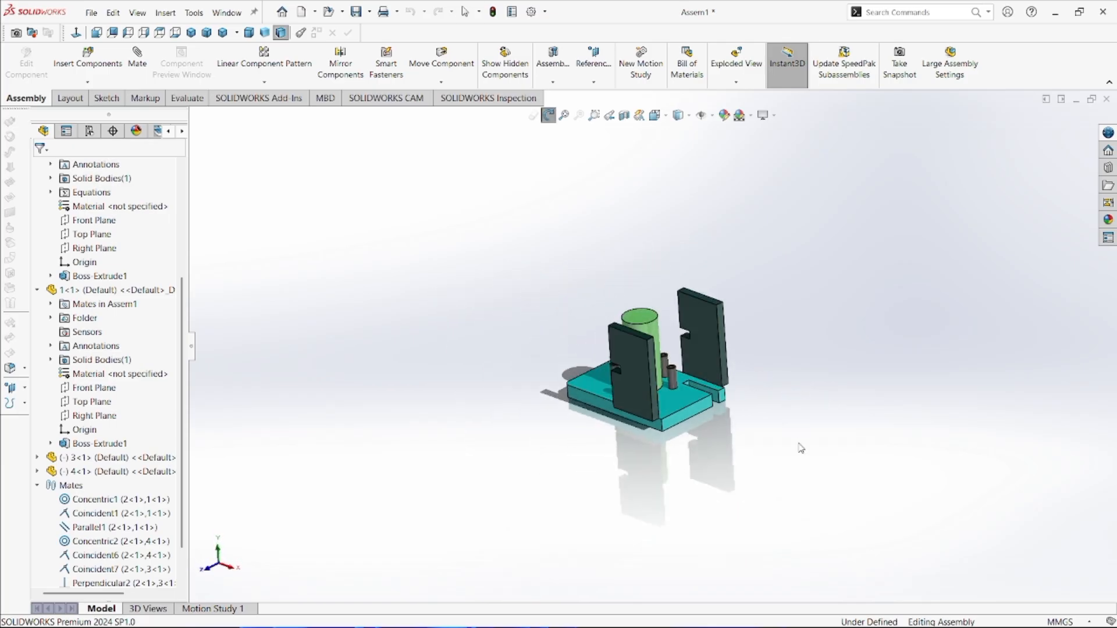
{"action": "key", "text": "Escape"}
{"action": "middle_click_drag", "start_coordinate": [709, 389], "coordinate": [528, 475]}
{"action": "scroll", "coordinate": [539, 476], "scroll_direction": "up", "scroll_amount": 3}
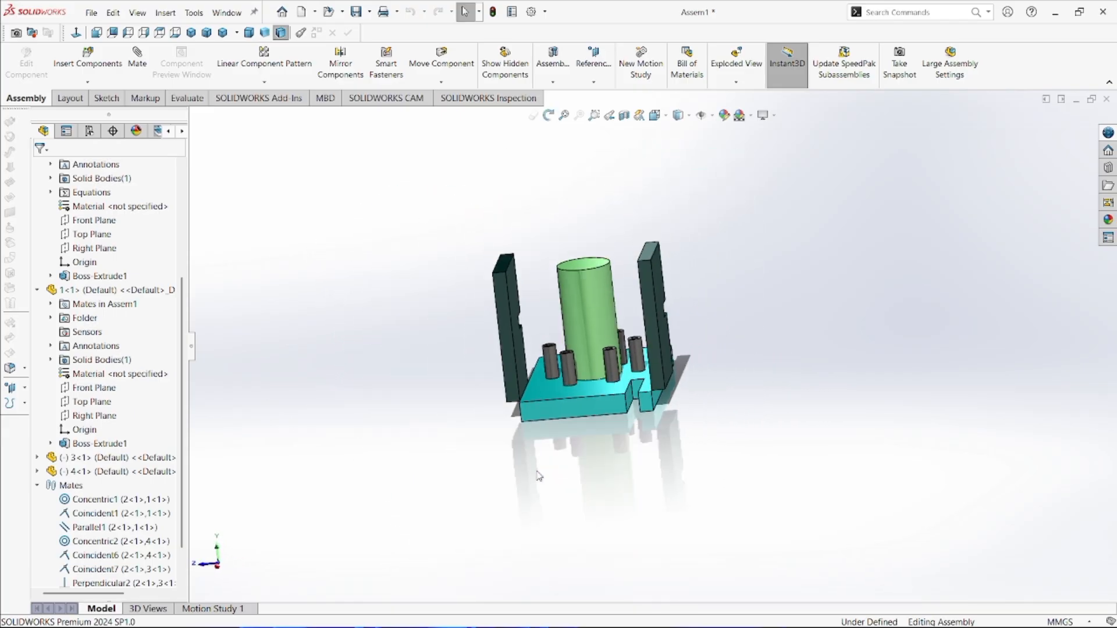
{"action": "middle_click_drag", "start_coordinate": [575, 414], "coordinate": [645, 375]}
{"action": "scroll", "coordinate": [644, 372], "scroll_direction": "down", "scroll_amount": 4}
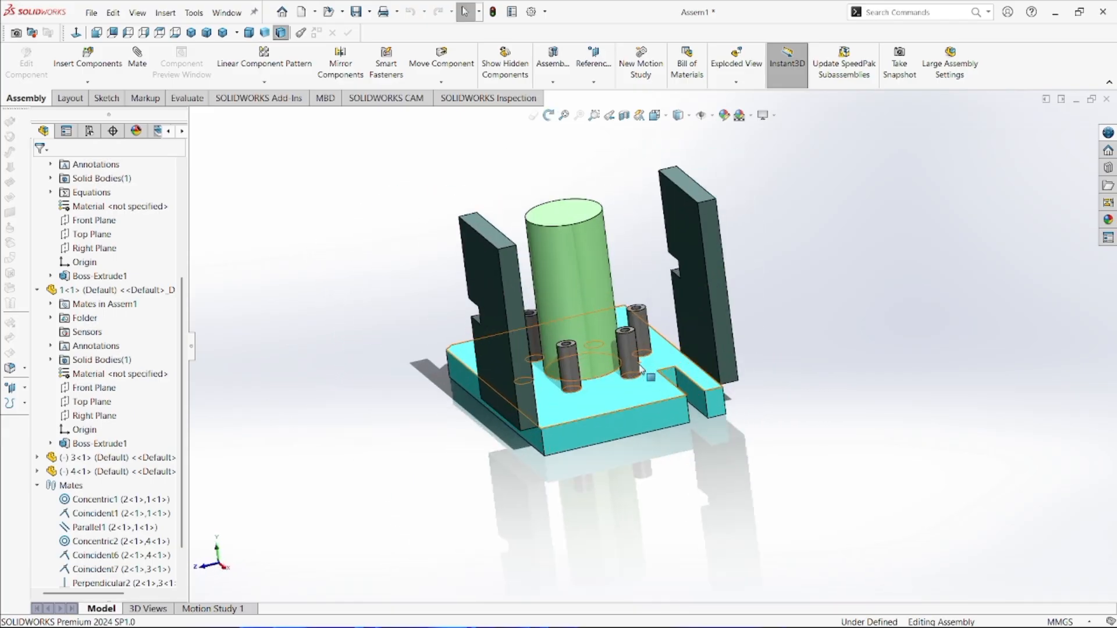
{"action": "key", "text": "Escape"}
{"action": "left_click", "coordinate": [707, 301]}
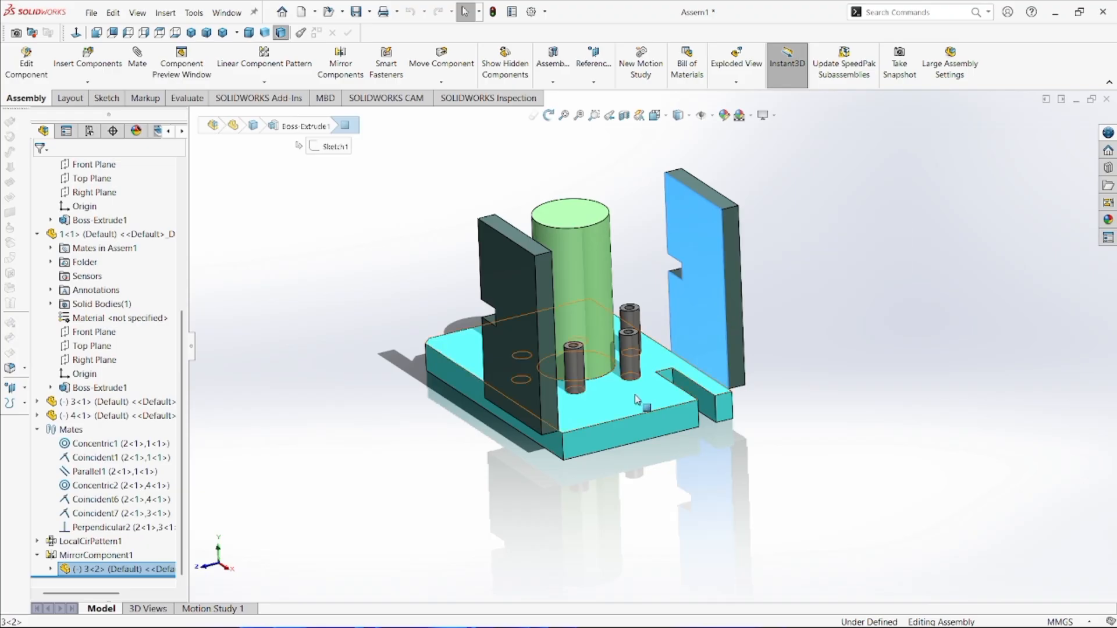
Step: Delete the mirrored copy of the notched plate
{"action": "key", "text": "Delete"}
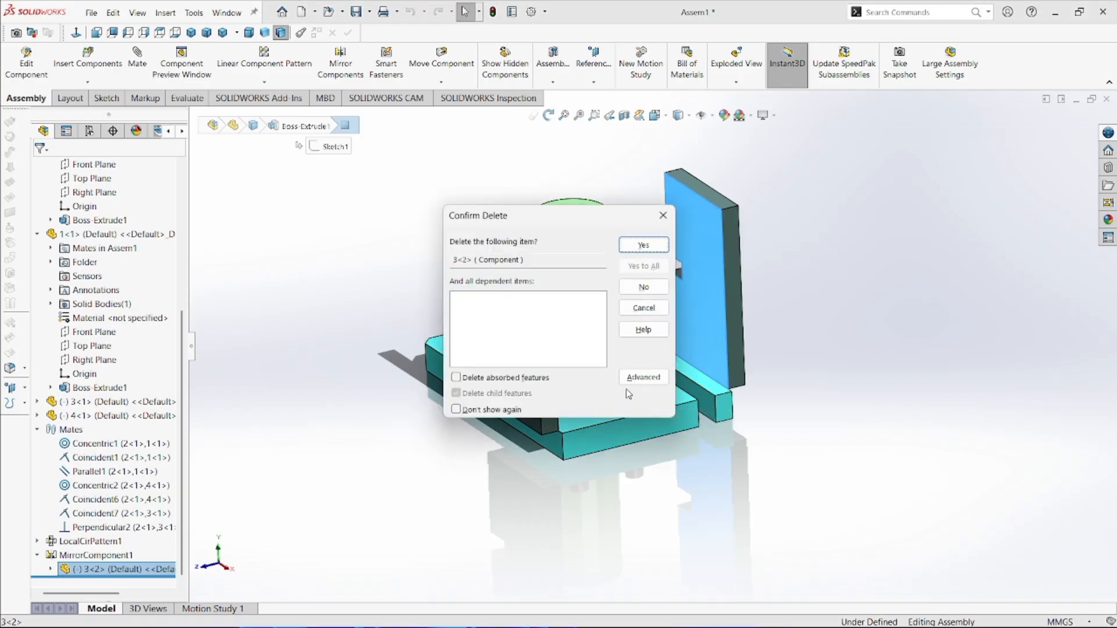
{"action": "left_click", "coordinate": [644, 244]}
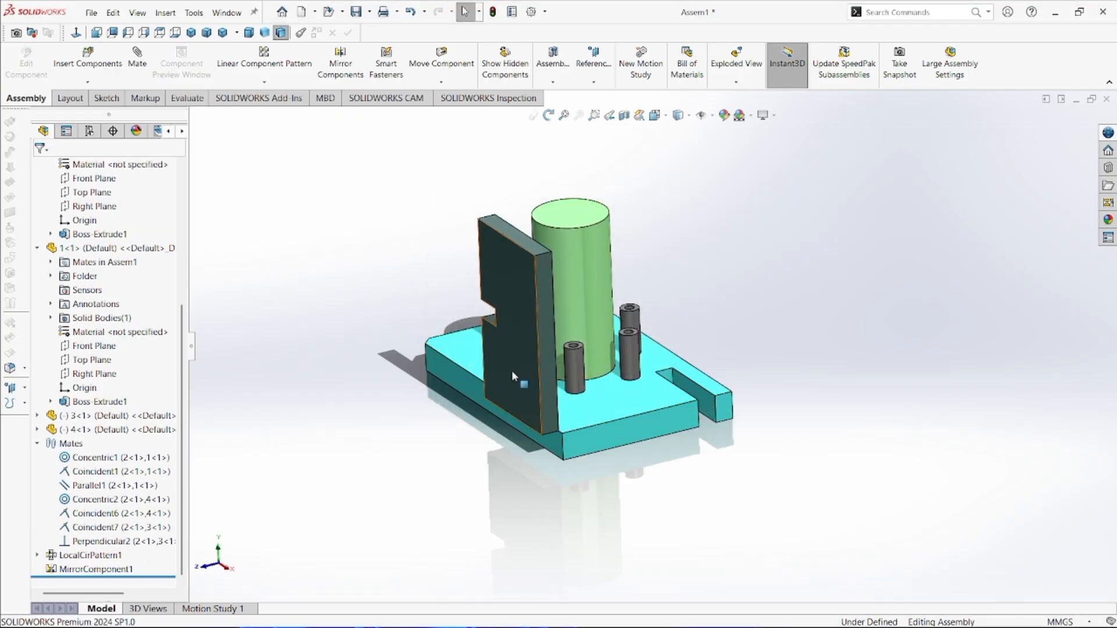
Step: Delete the coincident and perpendicular mates between the teal plate and the notched plate, and move the notched plate clear of the assembly
{"action": "left_click", "coordinate": [87, 541]}
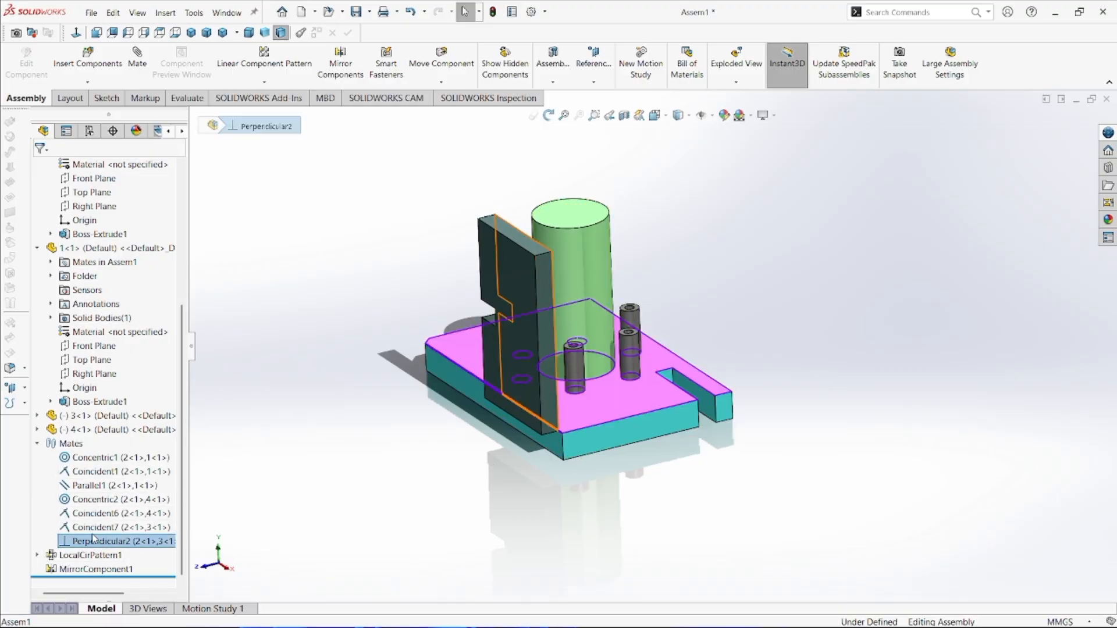
{"action": "left_click", "coordinate": [106, 527], "text": "ctrl"}
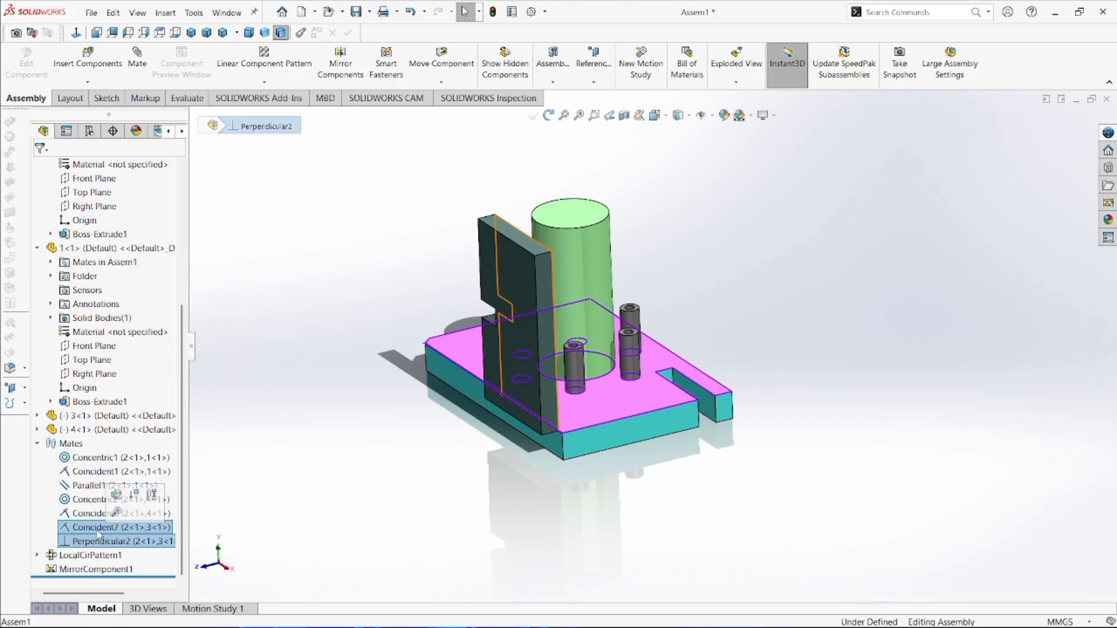
{"action": "right_click", "coordinate": [107, 529]}
{"action": "left_click", "coordinate": [130, 444]}
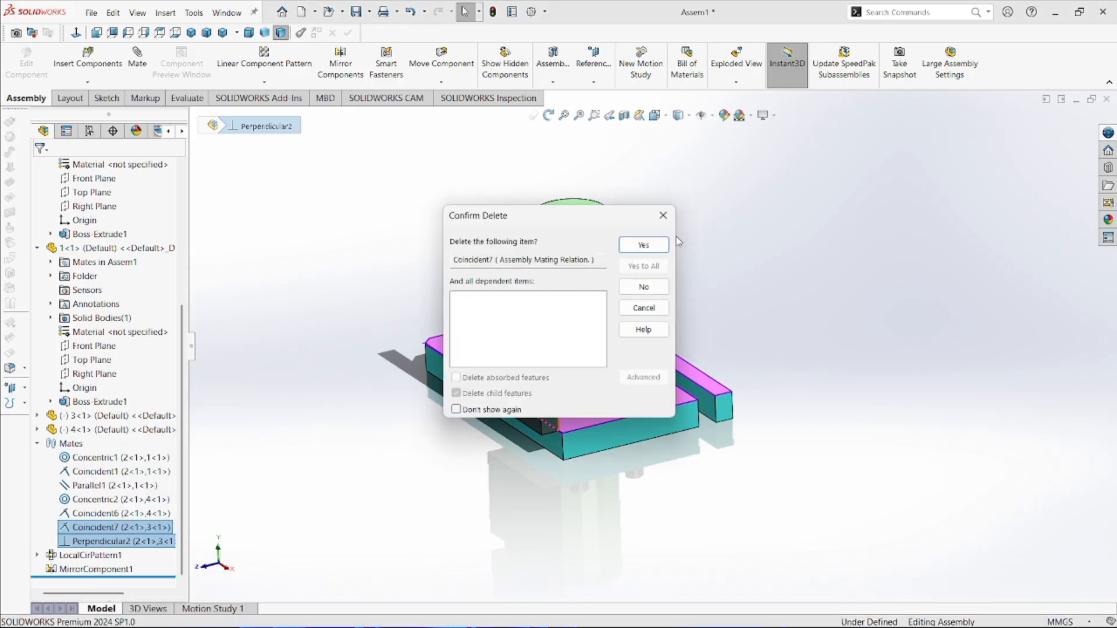
{"action": "left_click", "coordinate": [631, 258]}
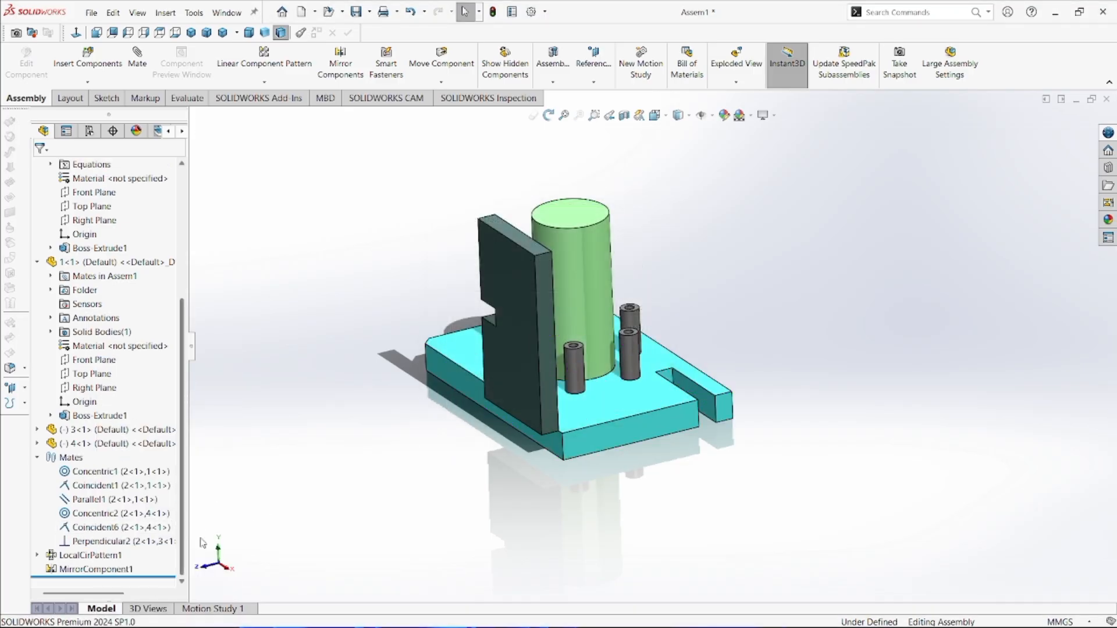
{"action": "left_click", "coordinate": [136, 543]}
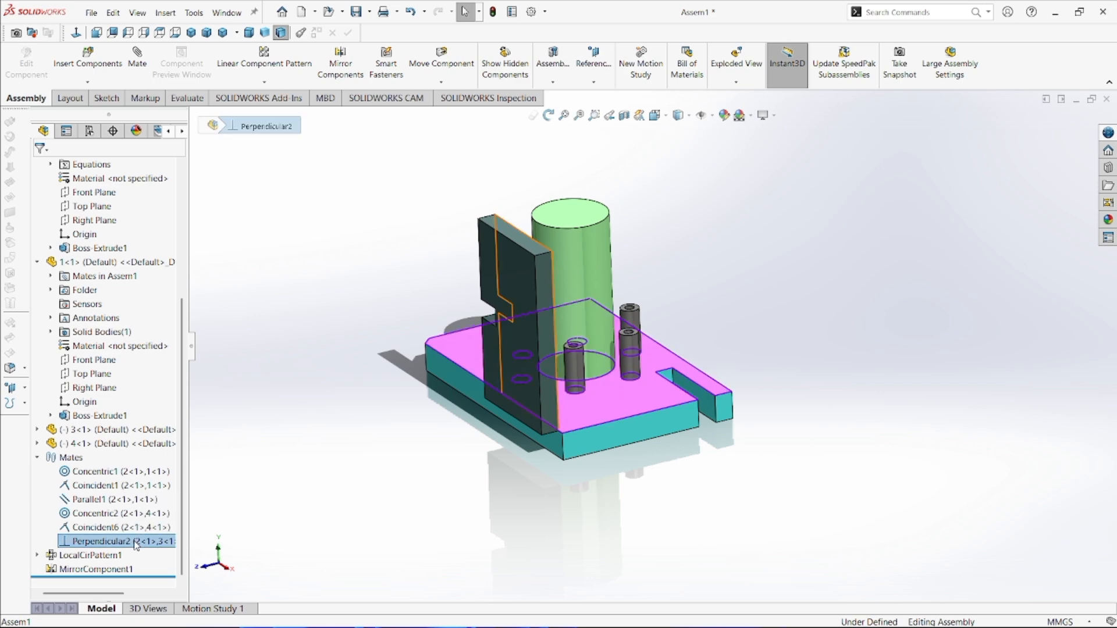
{"action": "right_click", "coordinate": [136, 542]}
{"action": "left_click", "coordinate": [160, 448]}
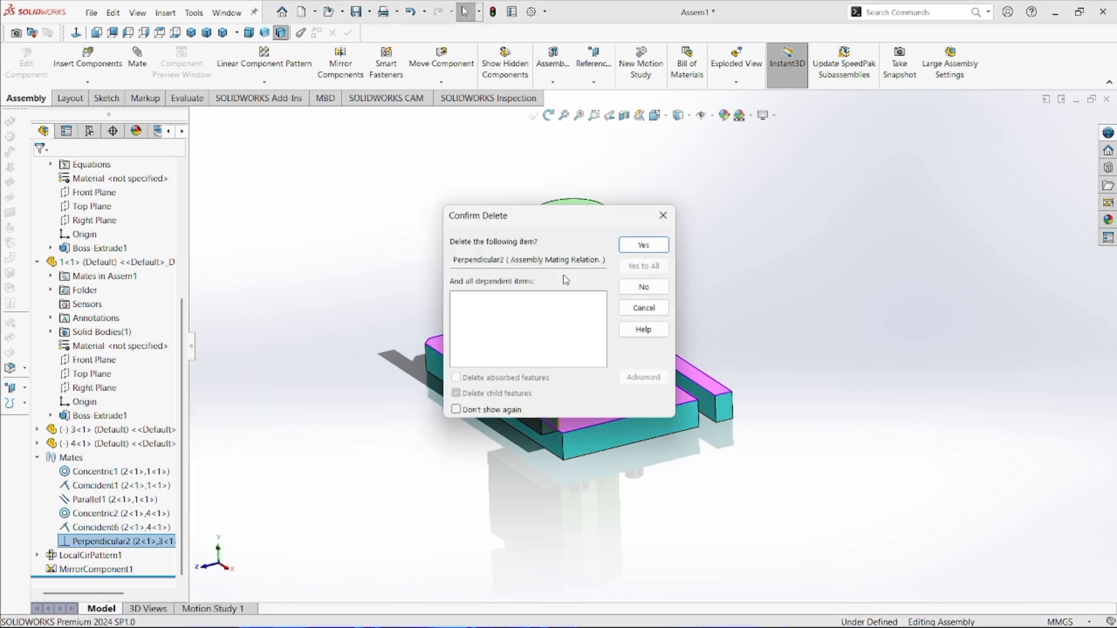
{"action": "left_click", "coordinate": [645, 245]}
{"action": "left_click_drag", "start_coordinate": [558, 396], "coordinate": [863, 407]}
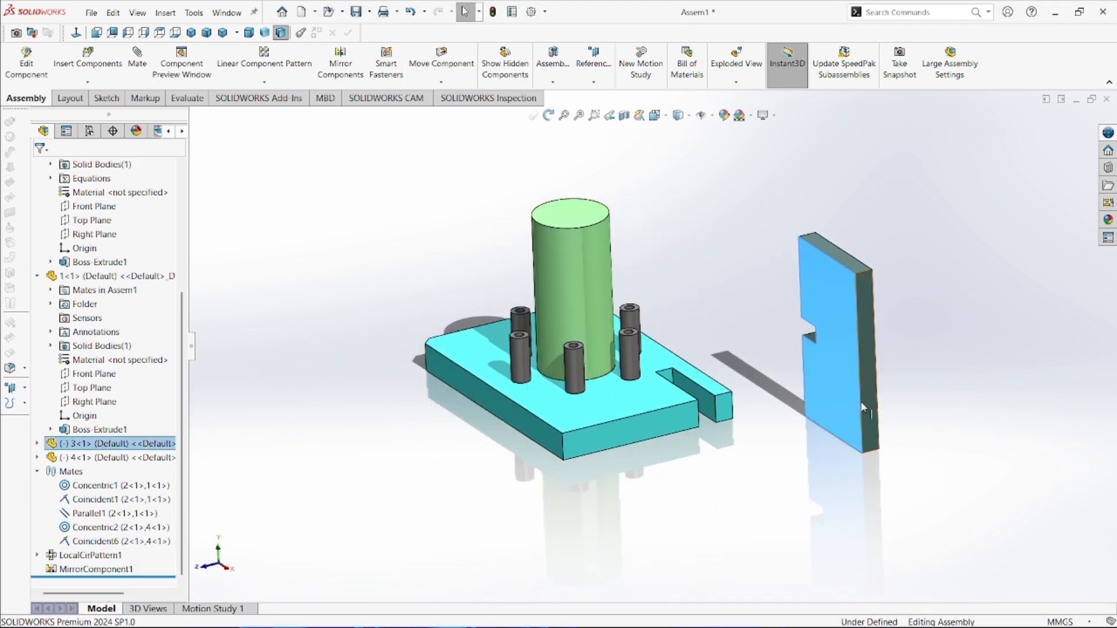
Step: Mate the notched plate's large flat face coincident with the side wall of the teal plate's slot
{"action": "scroll", "coordinate": [844, 407], "scroll_direction": "down", "scroll_amount": 3}
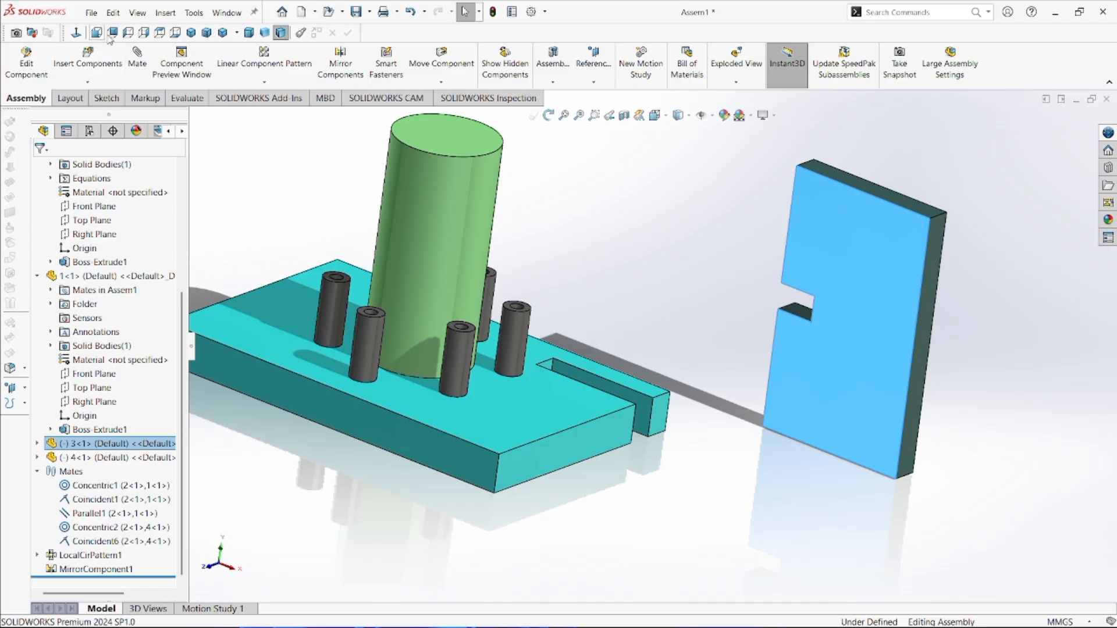
{"action": "left_click", "coordinate": [867, 400]}
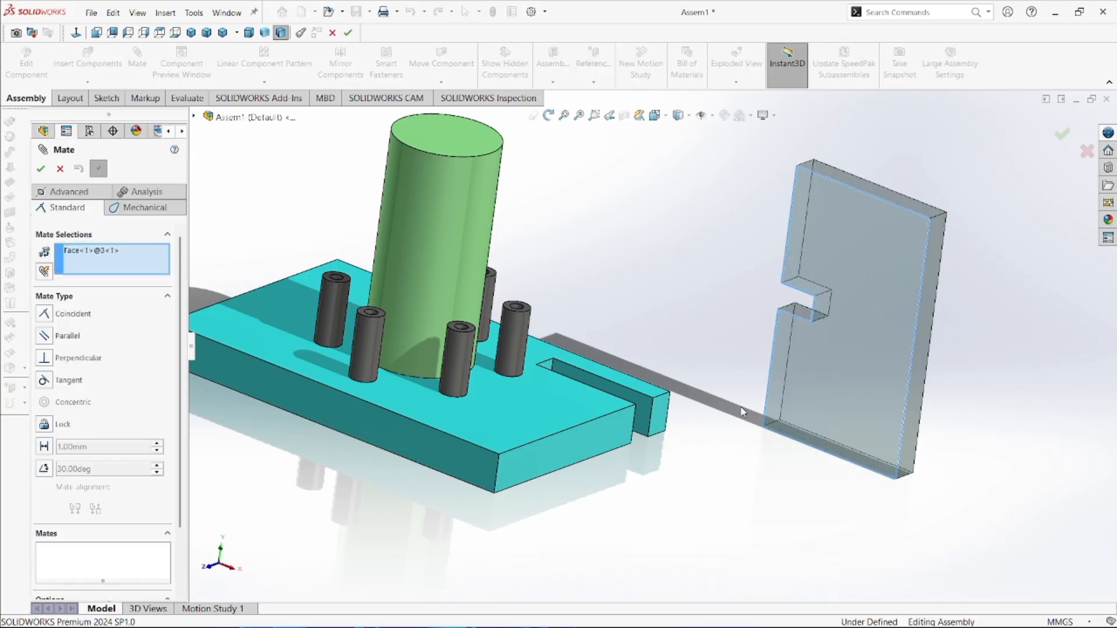
{"action": "middle_click_drag", "start_coordinate": [640, 433], "coordinate": [570, 448]}
{"action": "left_click", "coordinate": [615, 401]}
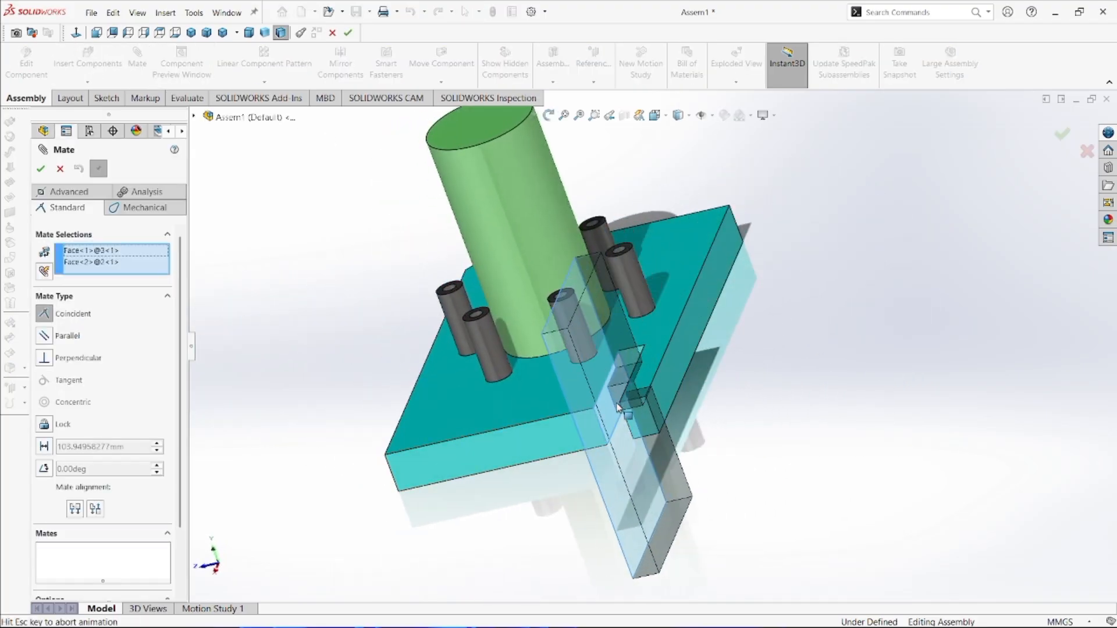
{"action": "left_click", "coordinate": [795, 441]}
Step: Mate the inner end face of the plate's notch coincident with the closed end face of the teal plate's slot
{"action": "middle_click_drag", "start_coordinate": [669, 442], "coordinate": [832, 336]}
{"action": "left_click", "coordinate": [666, 424]}
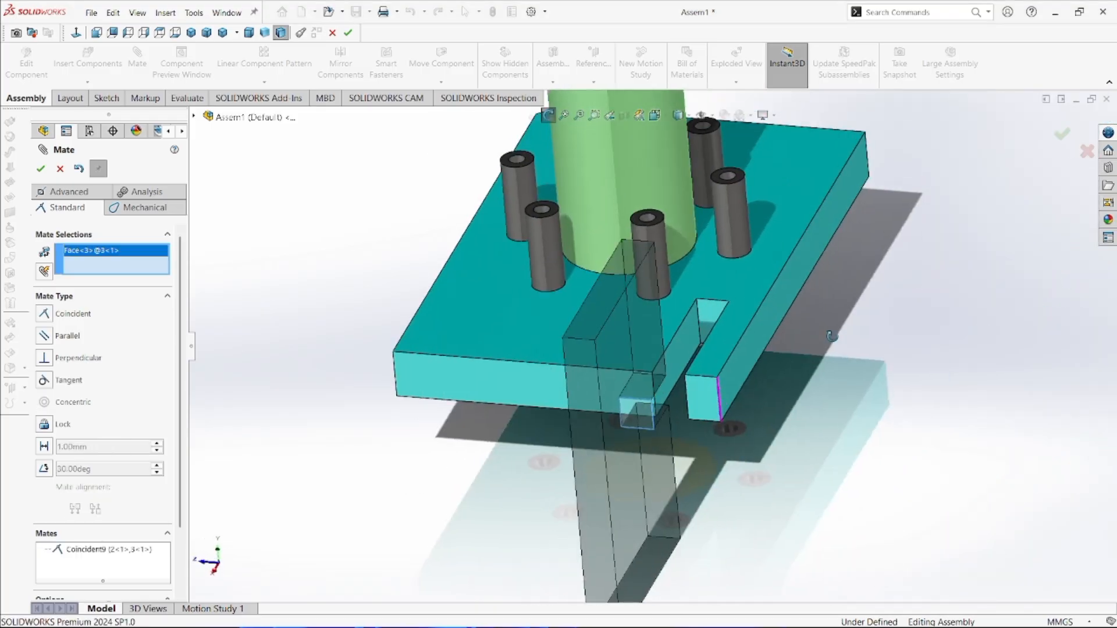
{"action": "left_click", "coordinate": [718, 316]}
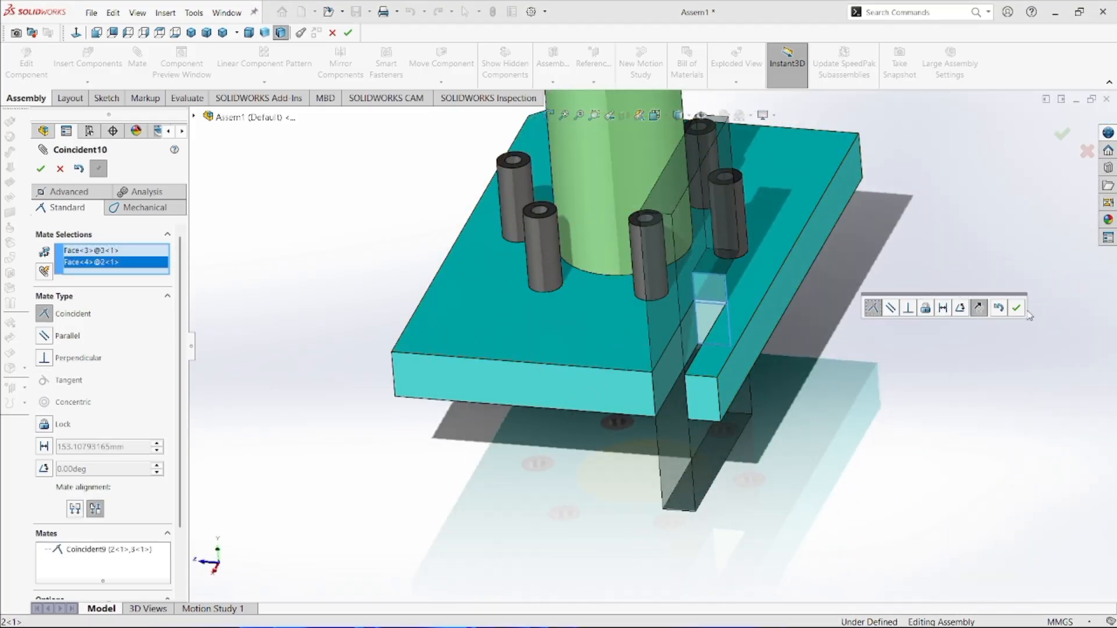
{"action": "left_click", "coordinate": [1016, 309]}
Step: Mate the upper inner face of the notch coincident with the teal plate's top face and finish mating
{"action": "middle_click_drag", "start_coordinate": [861, 413], "coordinate": [633, 359]}
{"action": "scroll", "coordinate": [777, 293], "scroll_direction": "down", "scroll_amount": 4}
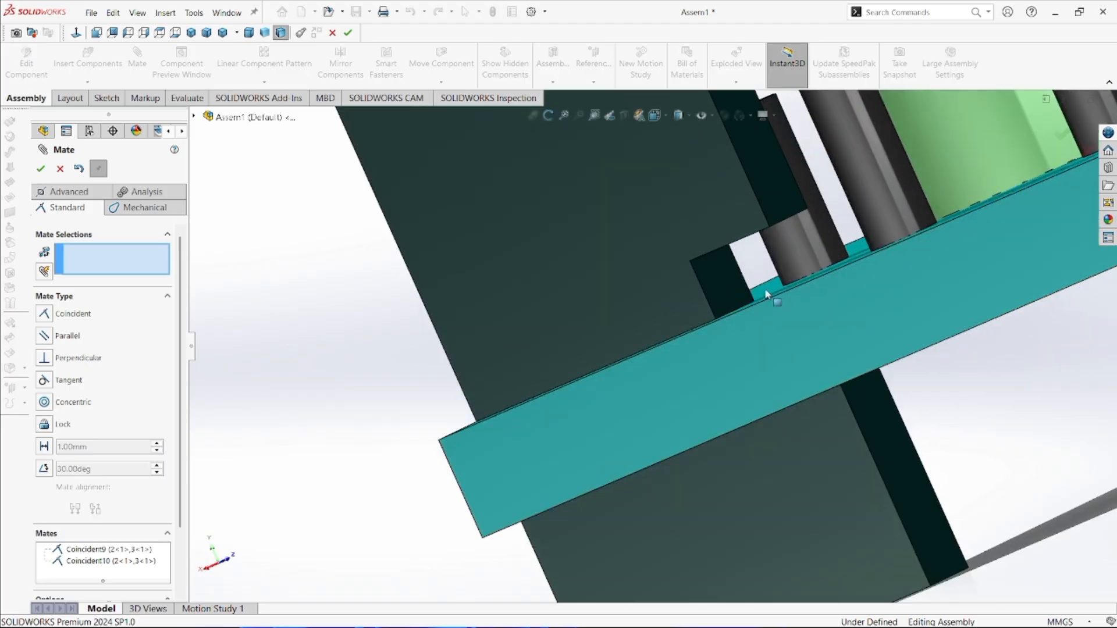
{"action": "middle_click_drag", "start_coordinate": [771, 295], "coordinate": [795, 319]}
{"action": "left_click", "coordinate": [727, 240]}
{"action": "left_click", "coordinate": [732, 207]}
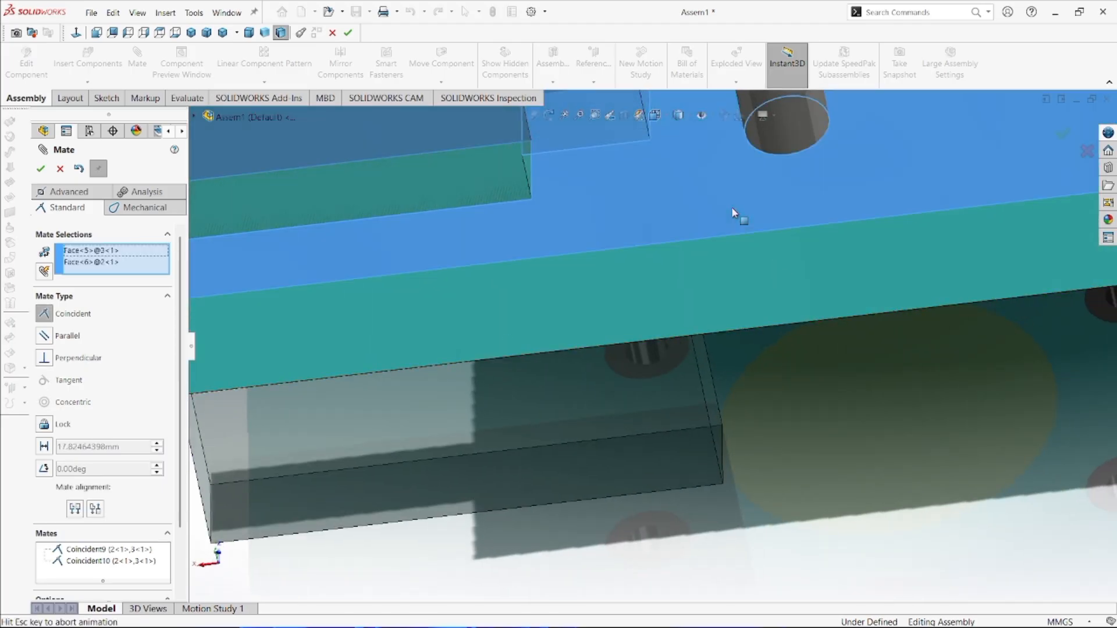
{"action": "left_click", "coordinate": [1055, 252]}
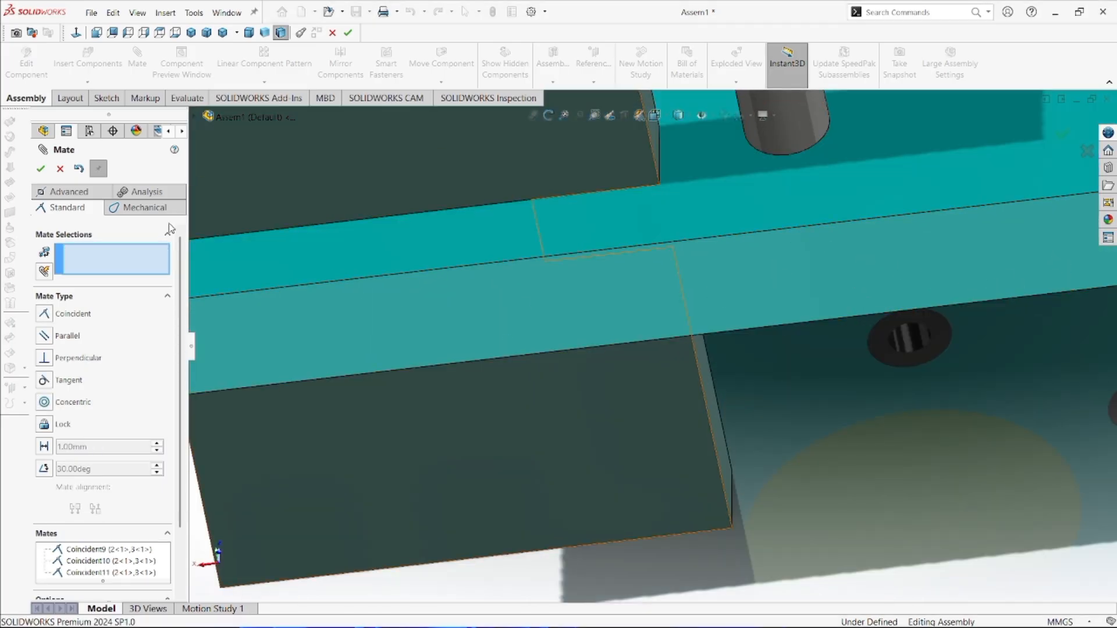
{"action": "left_click", "coordinate": [36, 171]}
Step: Delete the original pin (component 4) together with its dependent circular pattern
{"action": "left_click", "coordinate": [223, 33]}
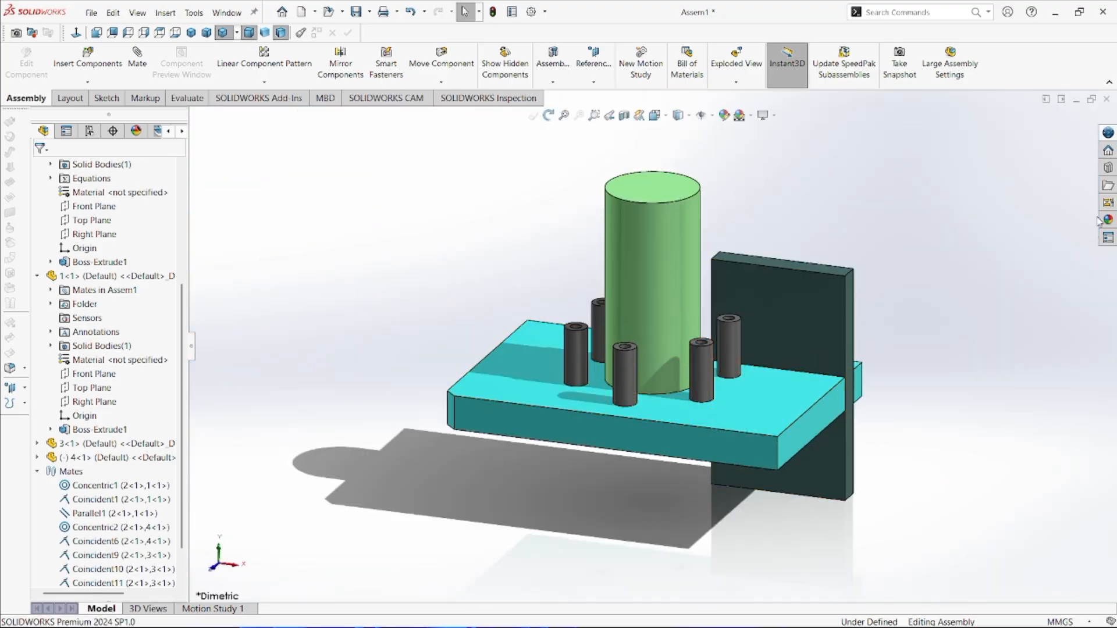
{"action": "scroll", "coordinate": [730, 389], "scroll_direction": "down", "scroll_amount": 2}
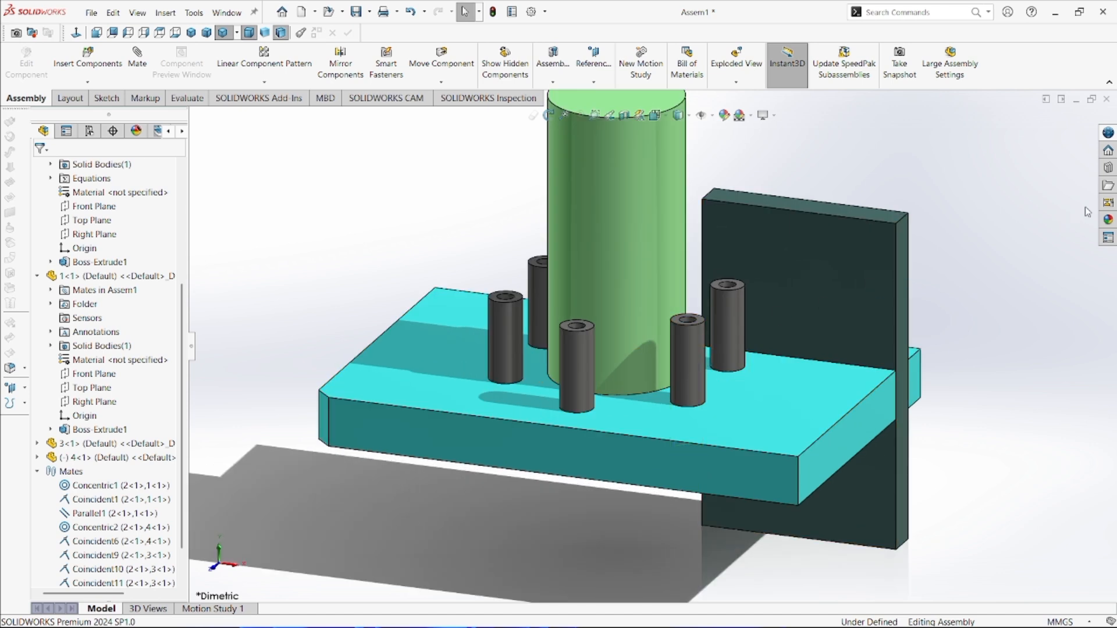
{"action": "left_click", "coordinate": [573, 384]}
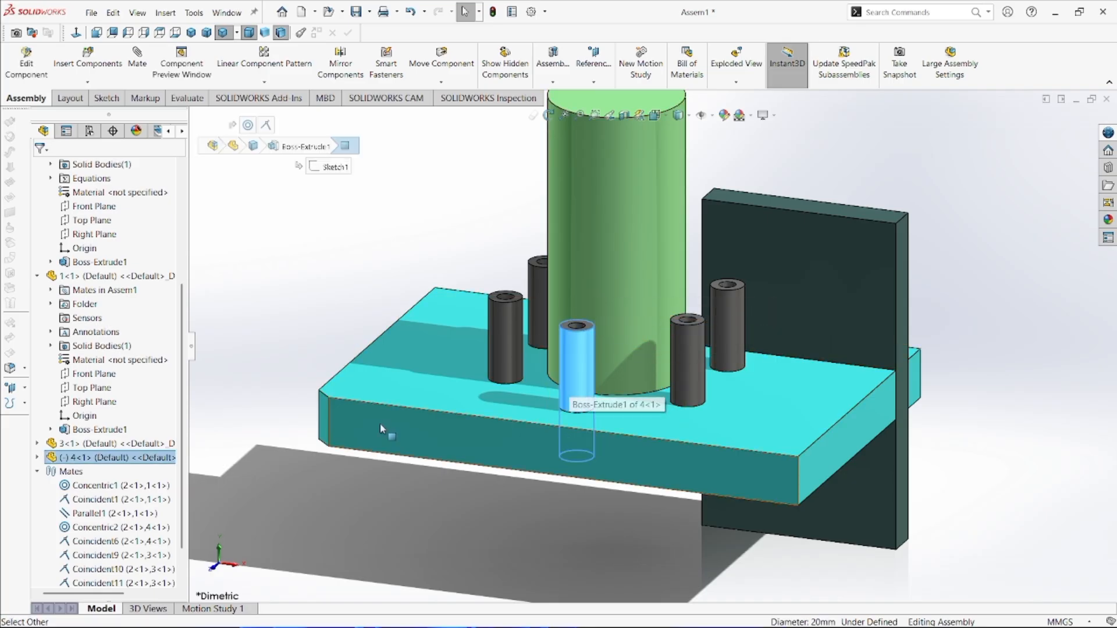
{"action": "right_click", "coordinate": [147, 458]}
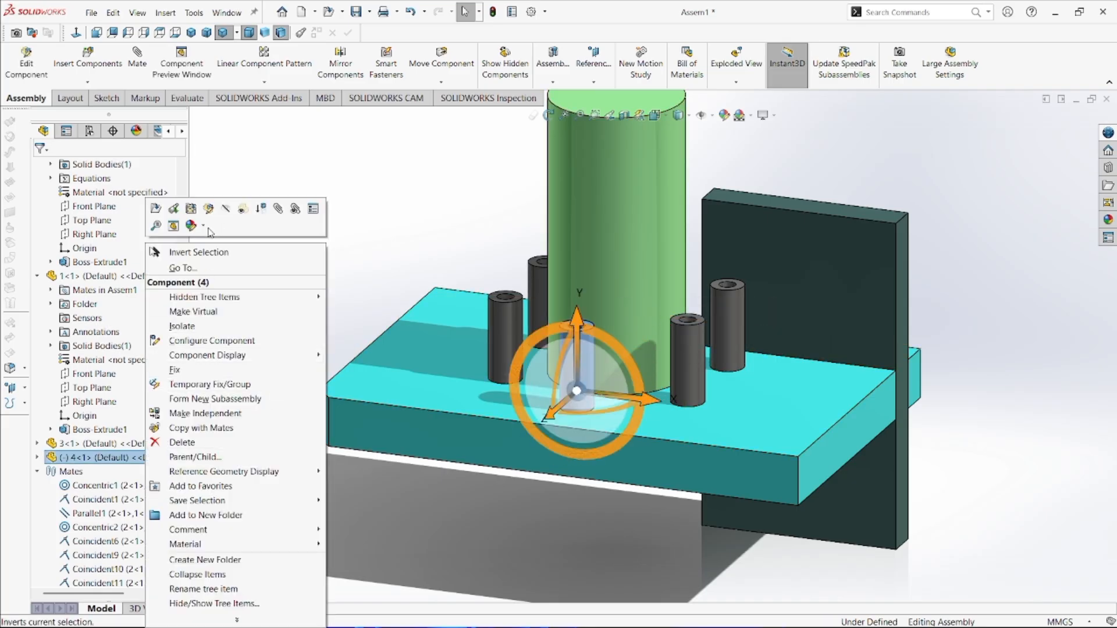
{"action": "left_click", "coordinate": [194, 444]}
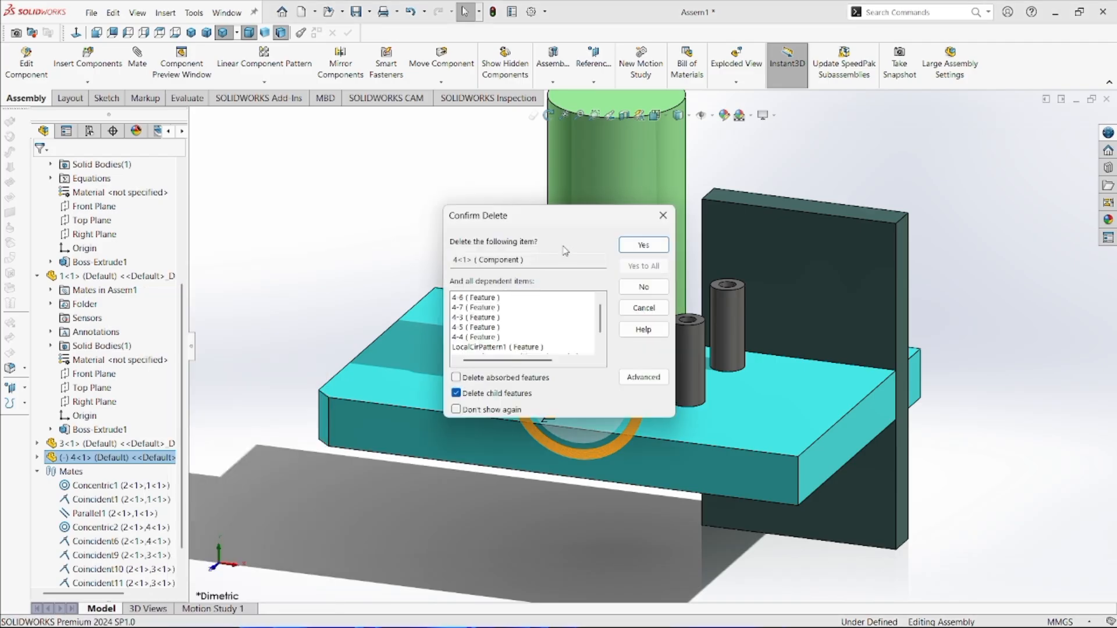
{"action": "left_click", "coordinate": [643, 246]}
{"action": "scroll", "coordinate": [657, 405], "scroll_direction": "up", "scroll_amount": 5}
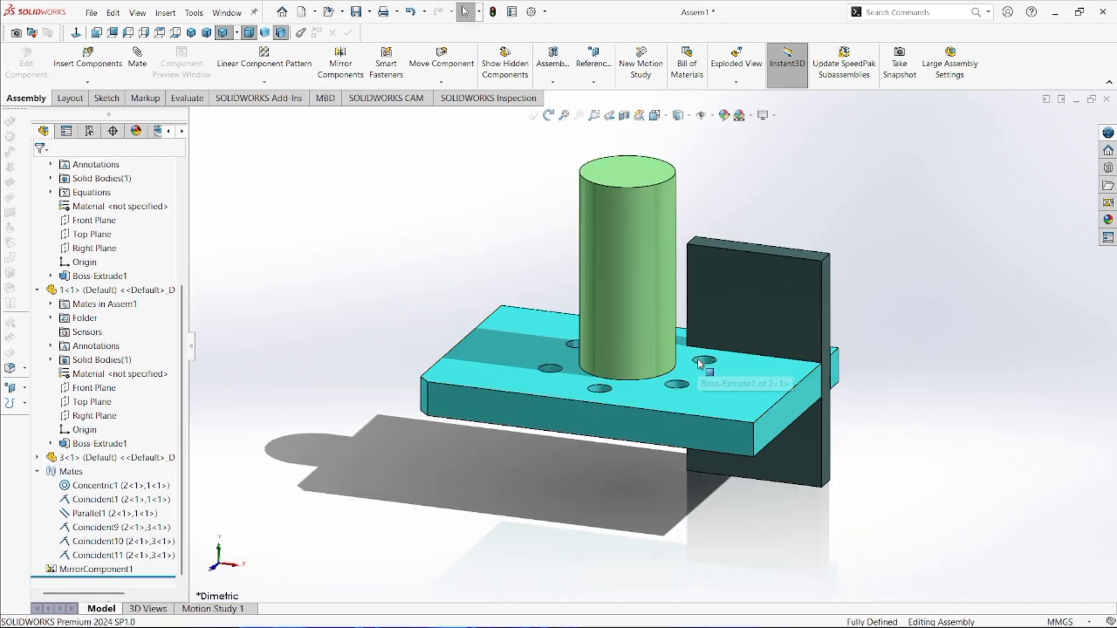
Step: Add in the Toolbox from the Design Library and open its ISO Hex Bolts and Screws folder
{"action": "scroll", "coordinate": [648, 369], "scroll_direction": "down", "scroll_amount": 3}
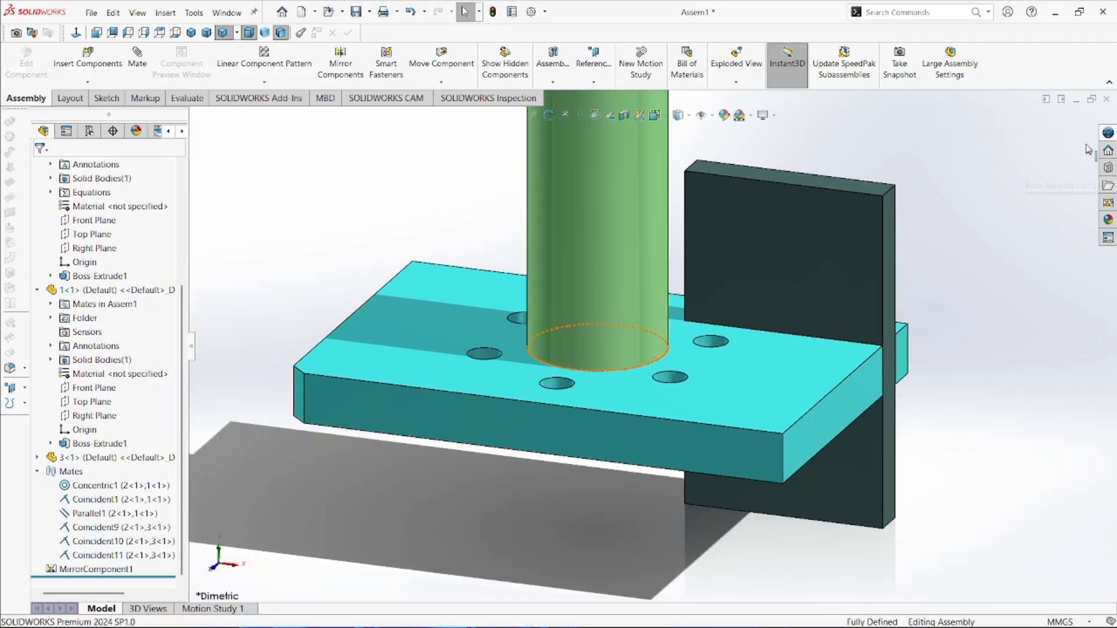
{"action": "left_click", "coordinate": [1108, 170]}
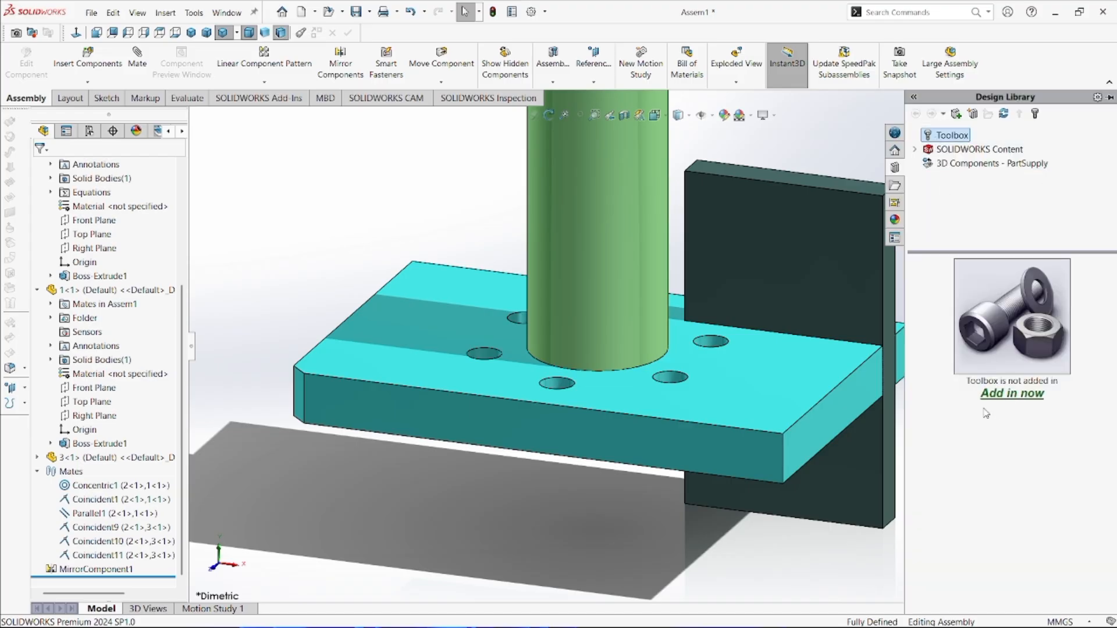
{"action": "left_click", "coordinate": [1012, 394]}
{"action": "scroll", "coordinate": [1005, 442], "scroll_direction": "down", "scroll_amount": 3}
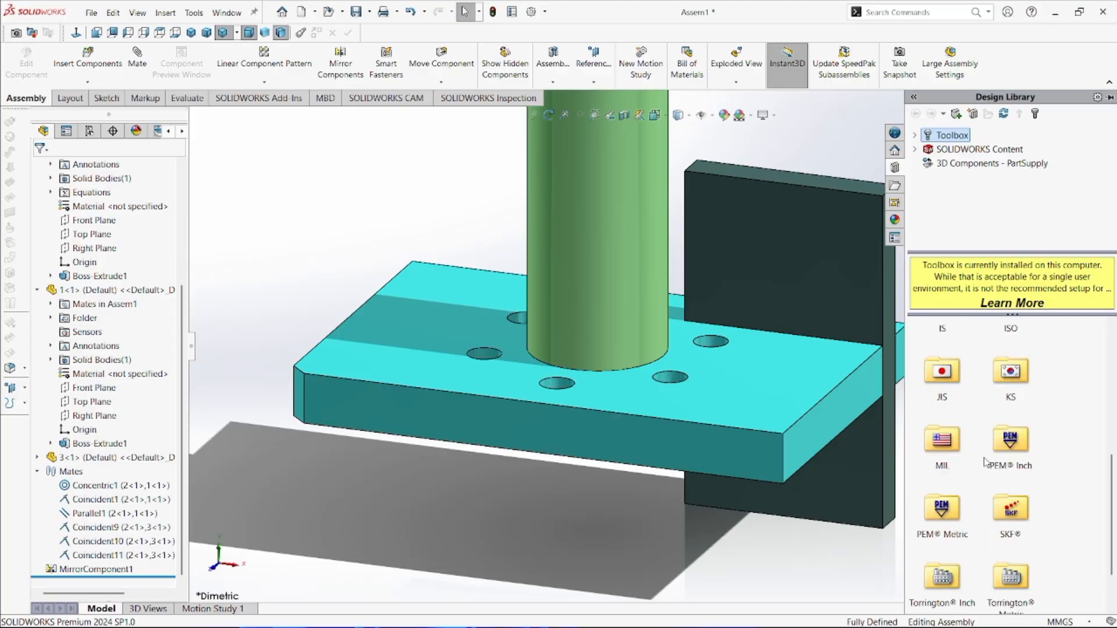
{"action": "scroll", "coordinate": [1023, 516], "scroll_direction": "down", "scroll_amount": 3}
{"action": "left_click", "coordinate": [1013, 417]}
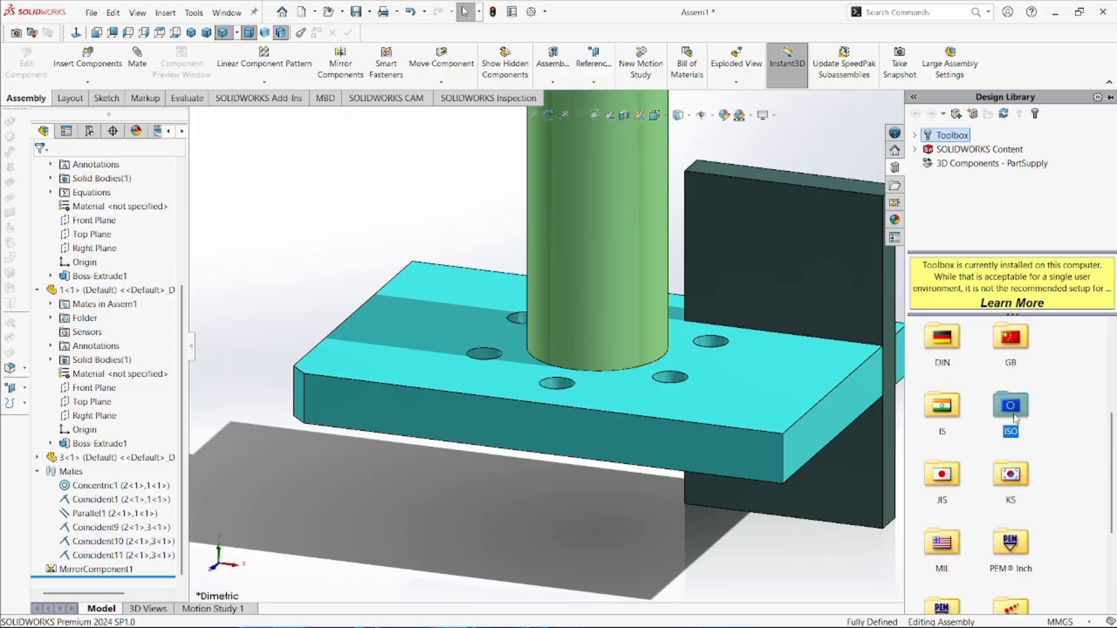
{"action": "double_click", "coordinate": [1021, 420]}
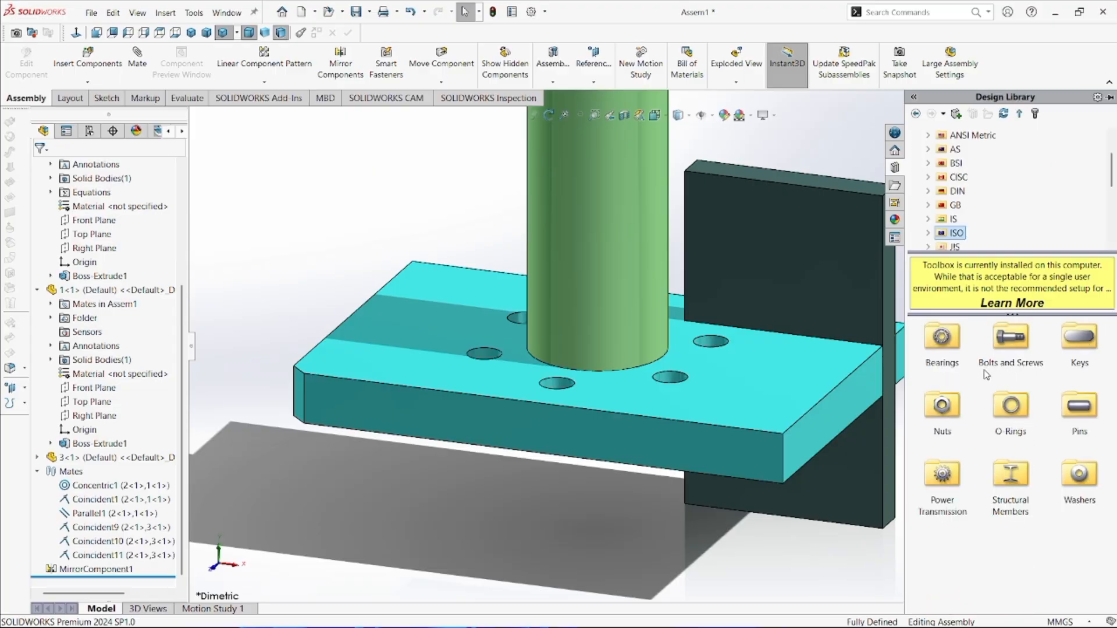
{"action": "double_click", "coordinate": [1031, 352]}
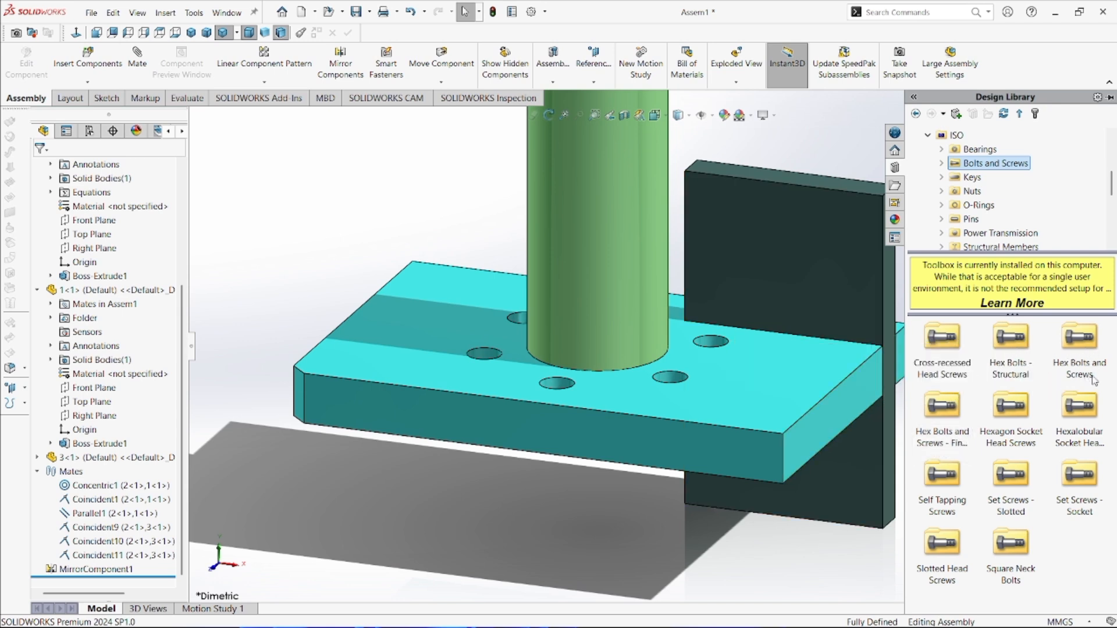
{"action": "double_click", "coordinate": [1093, 348]}
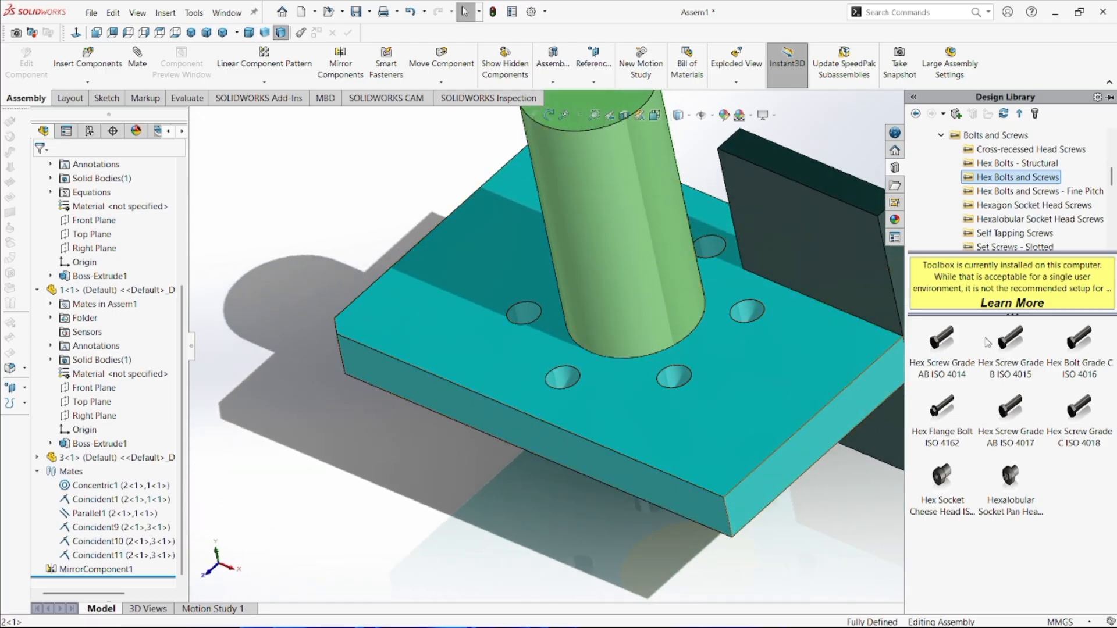
Step: Insert an M16 × 65 Hex Screw Grade AB ISO 4014 into the teal plate's front hole with Schematic thread display
{"action": "mouse_move", "coordinate": [937, 348]}
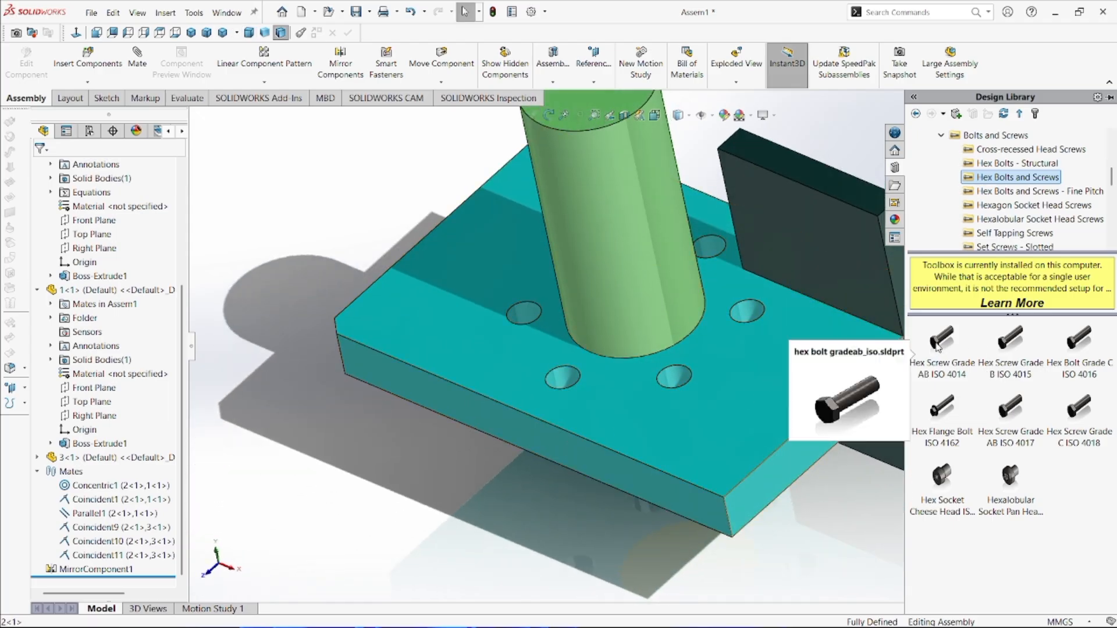
{"action": "left_click_drag", "start_coordinate": [937, 344], "coordinate": [686, 387]}
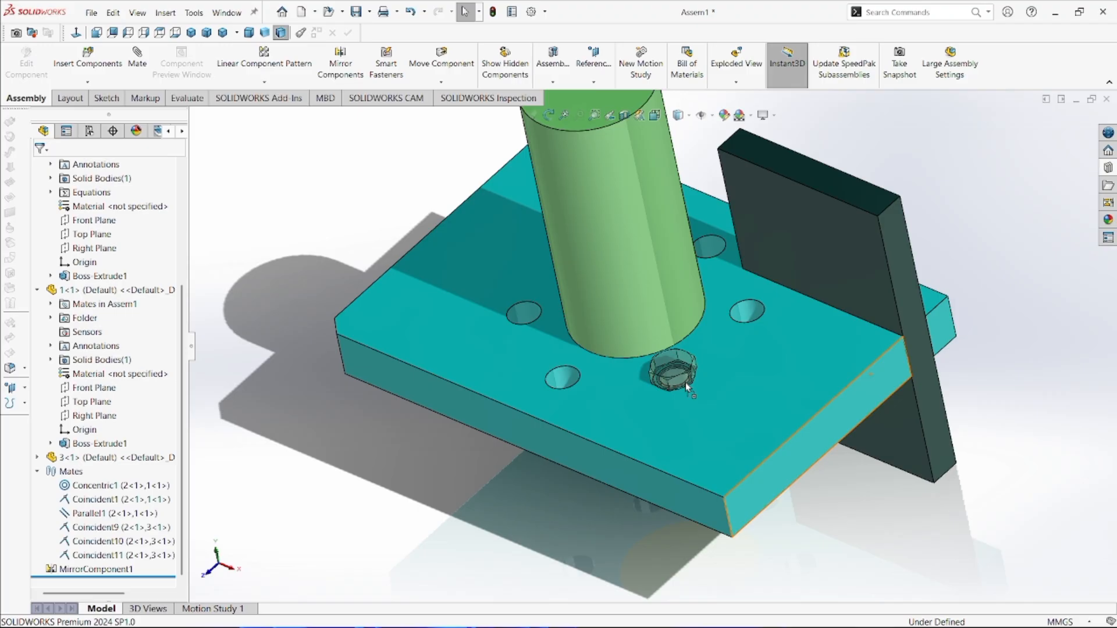
{"action": "left_click_drag", "start_coordinate": [685, 383], "coordinate": [684, 380]}
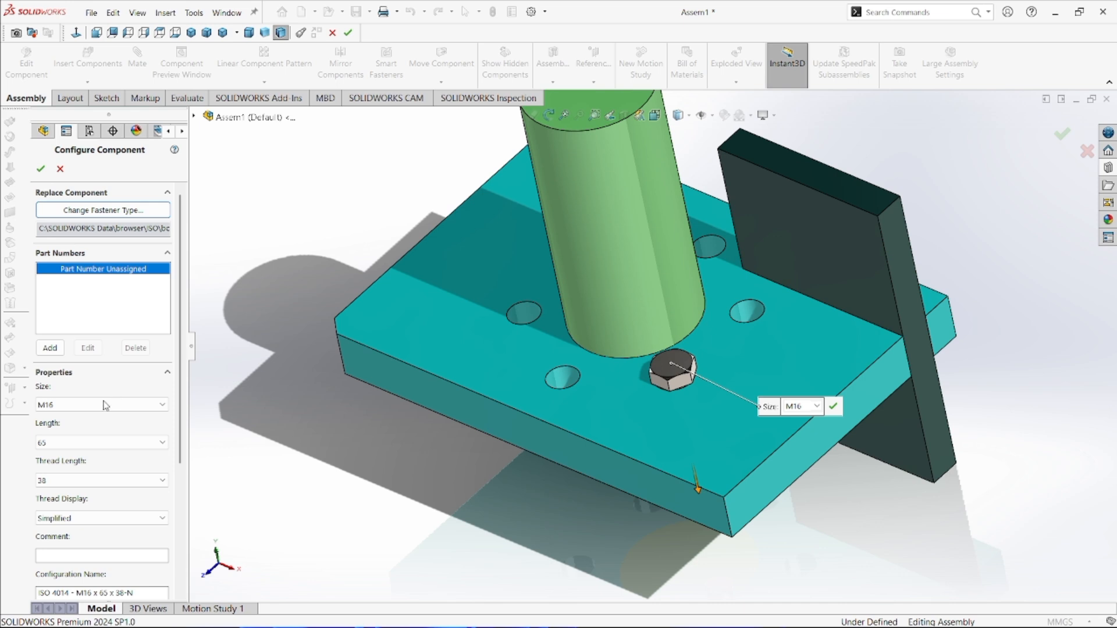
{"action": "left_click", "coordinate": [111, 519]}
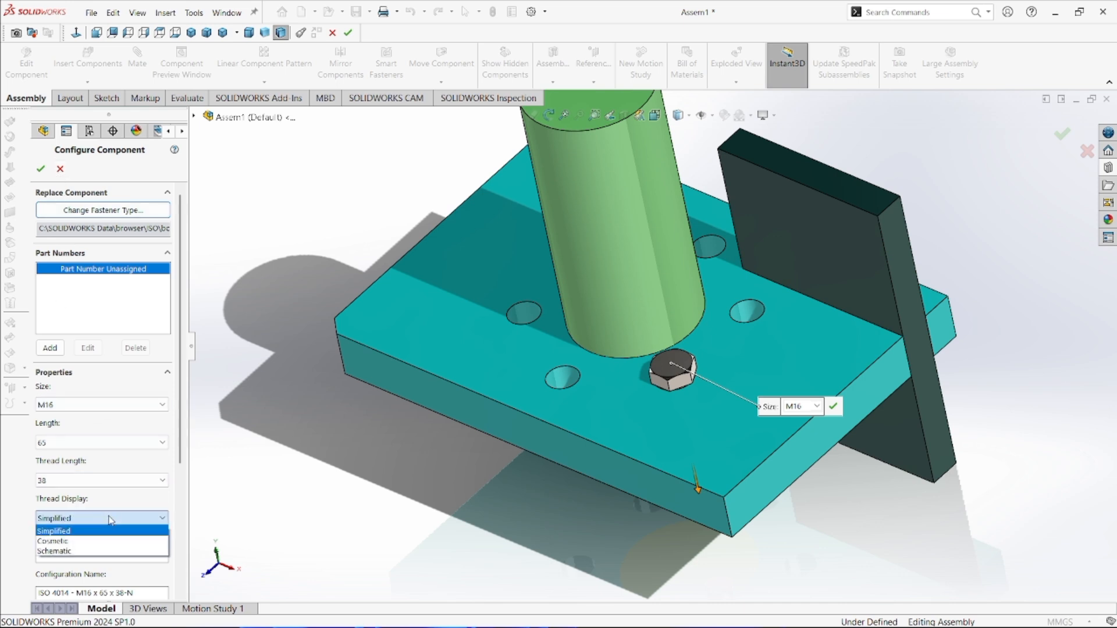
{"action": "left_click", "coordinate": [119, 553]}
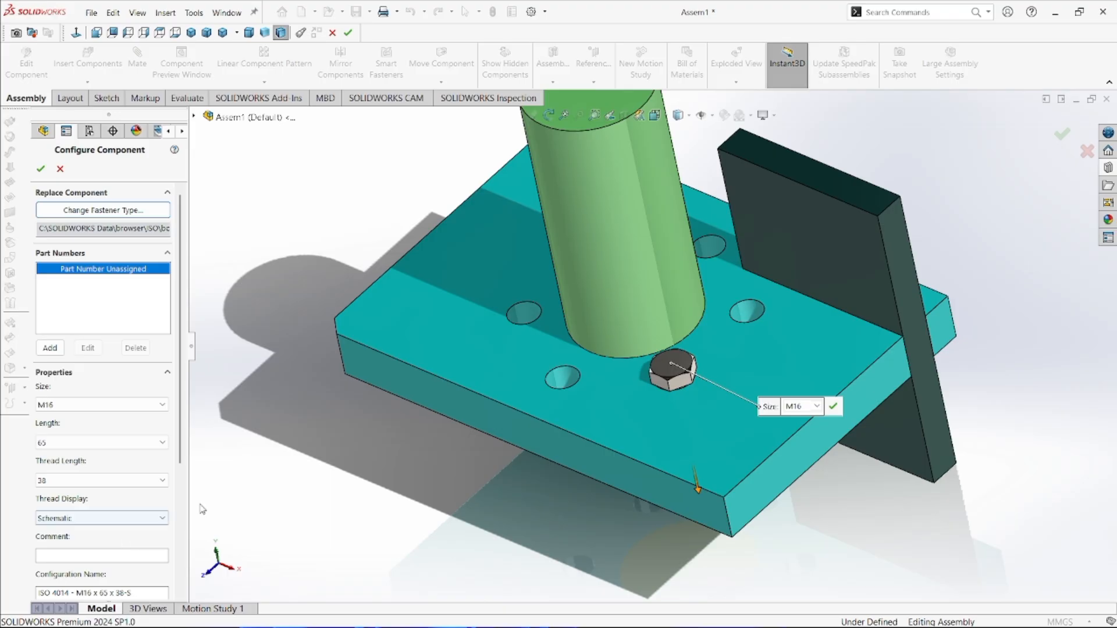
{"action": "middle_click_drag", "start_coordinate": [721, 436], "coordinate": [672, 540]}
{"action": "scroll", "coordinate": [672, 540], "scroll_direction": "up", "scroll_amount": 5}
{"action": "middle_click_drag", "start_coordinate": [681, 376], "coordinate": [609, 413]}
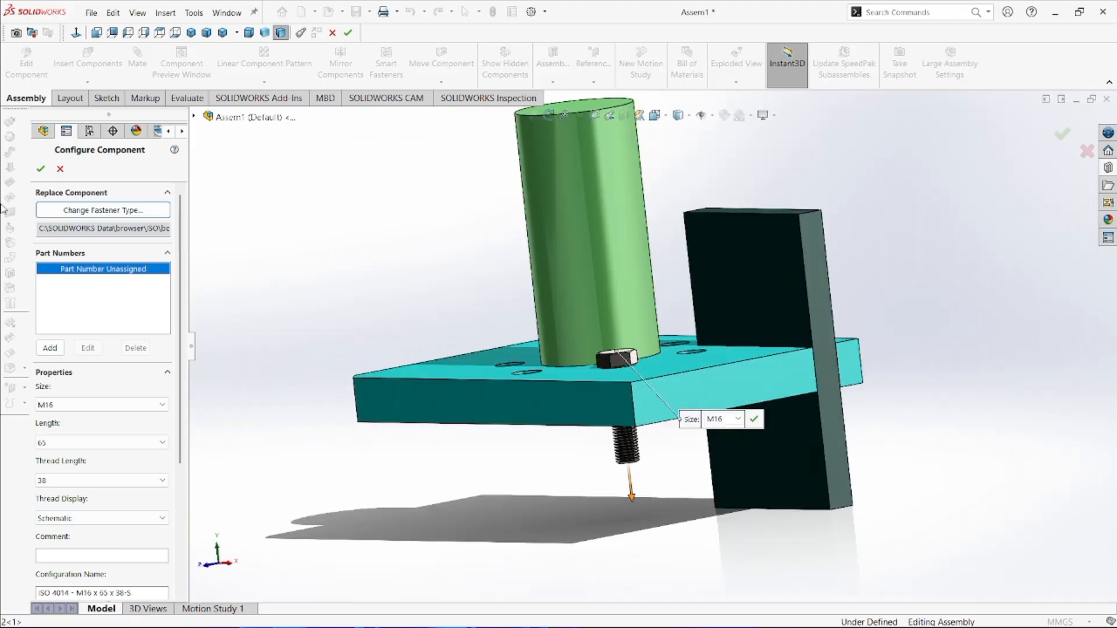
{"action": "left_click", "coordinate": [40, 169]}
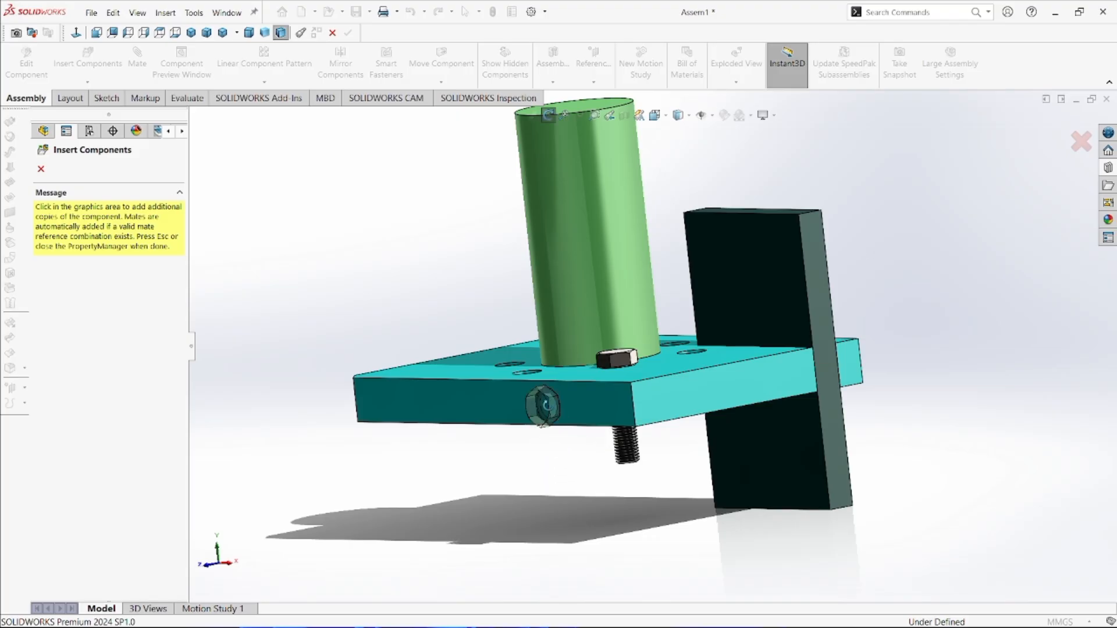
Step: Place copies of the hex screw in the five remaining holes around the green cylinder and finish inserting
{"action": "key", "text": "ctrl+7"}
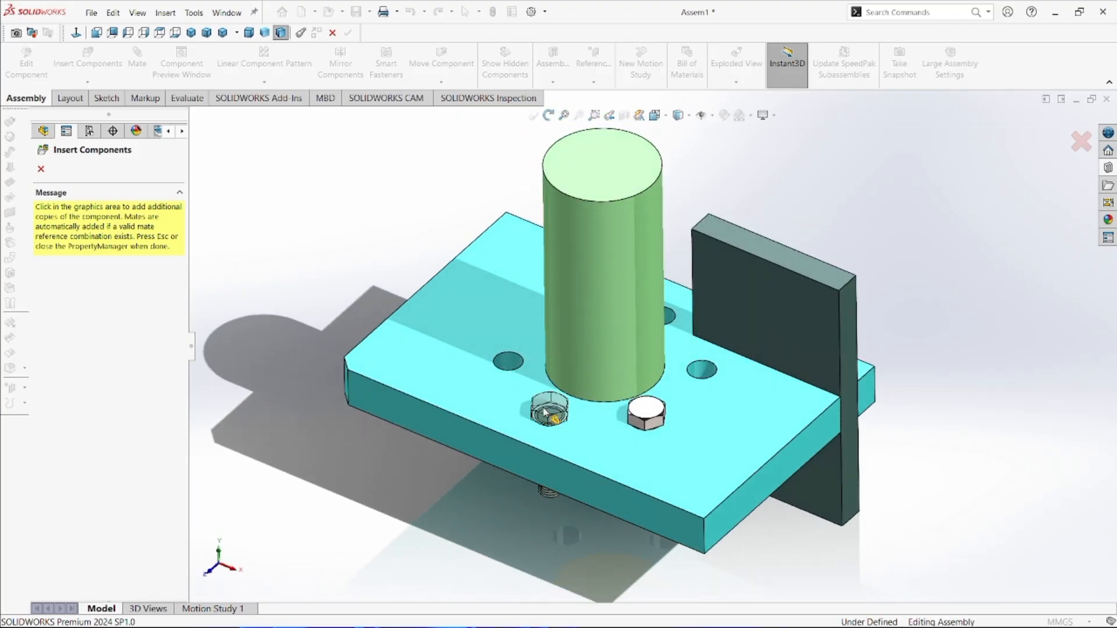
{"action": "left_click", "coordinate": [546, 412]}
{"action": "left_click", "coordinate": [509, 367]}
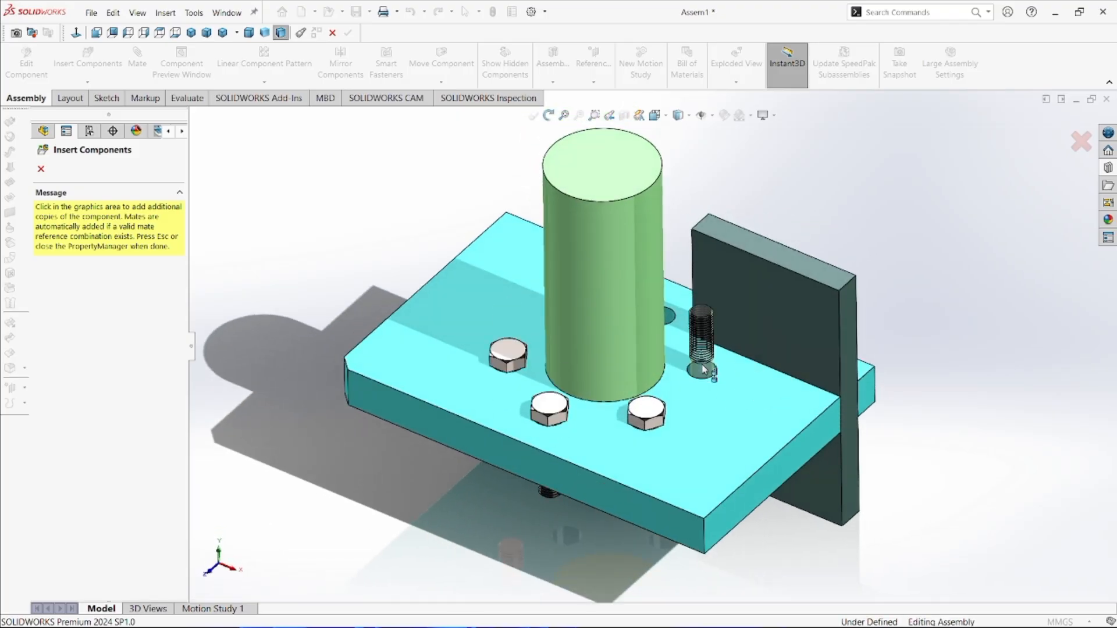
{"action": "left_click", "coordinate": [682, 380]}
{"action": "middle_click_drag", "start_coordinate": [681, 380], "coordinate": [707, 393]}
{"action": "left_click", "coordinate": [678, 355]}
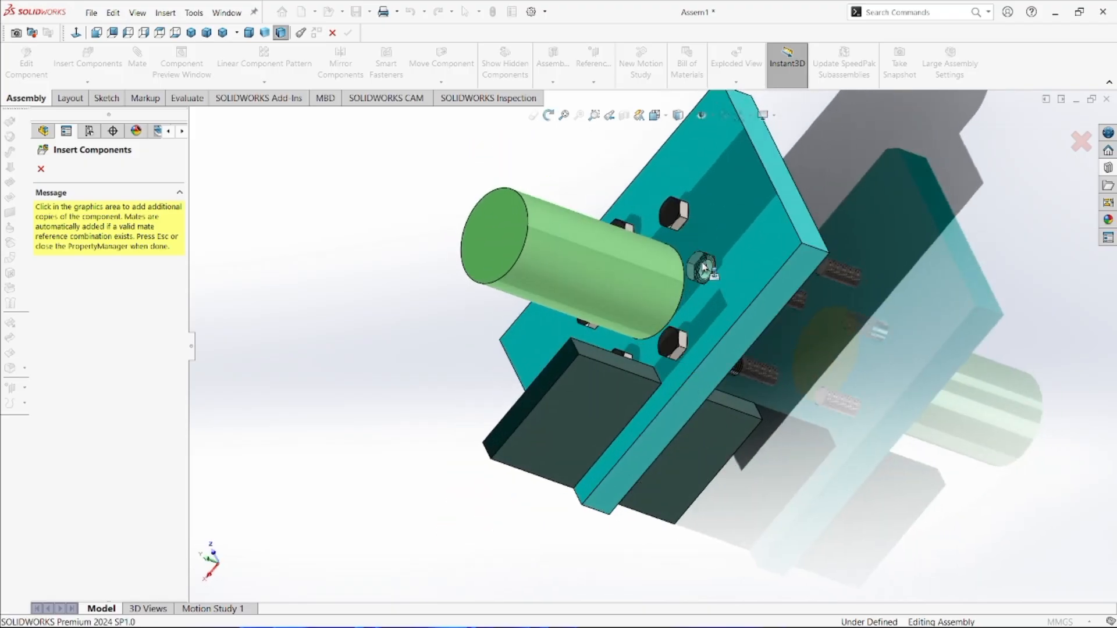
{"action": "left_click", "coordinate": [702, 266]}
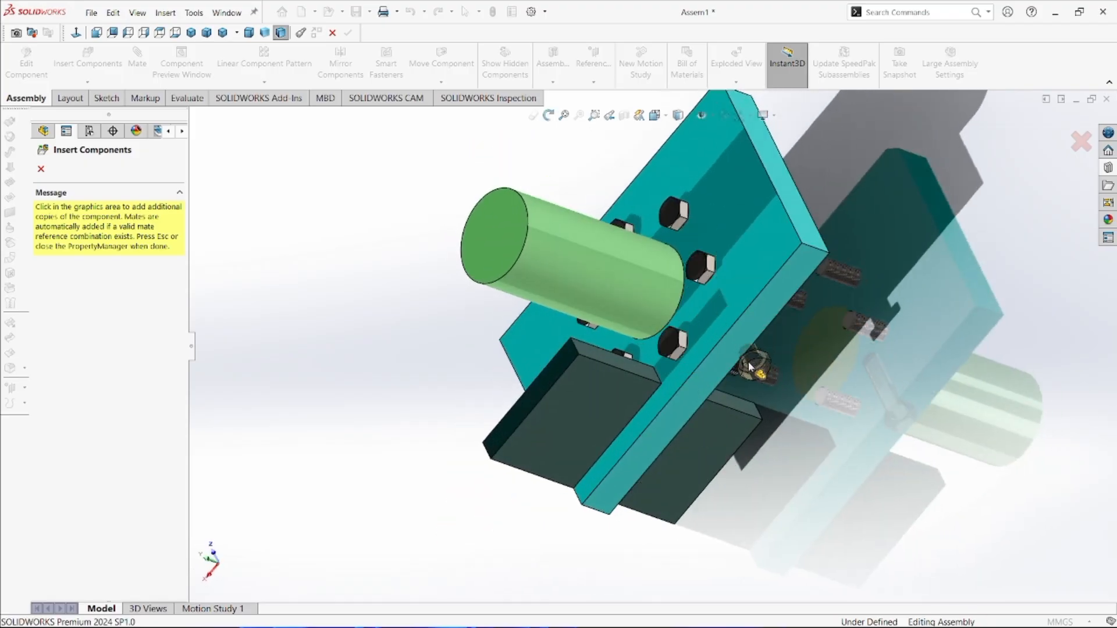
{"action": "key", "text": "Escape"}
Step: Open the ISO Hex Nuts folder of the Toolbox in the Design Library
{"action": "middle_click_drag", "start_coordinate": [717, 370], "coordinate": [620, 353]}
{"action": "scroll", "coordinate": [634, 363], "scroll_direction": "down", "scroll_amount": 4}
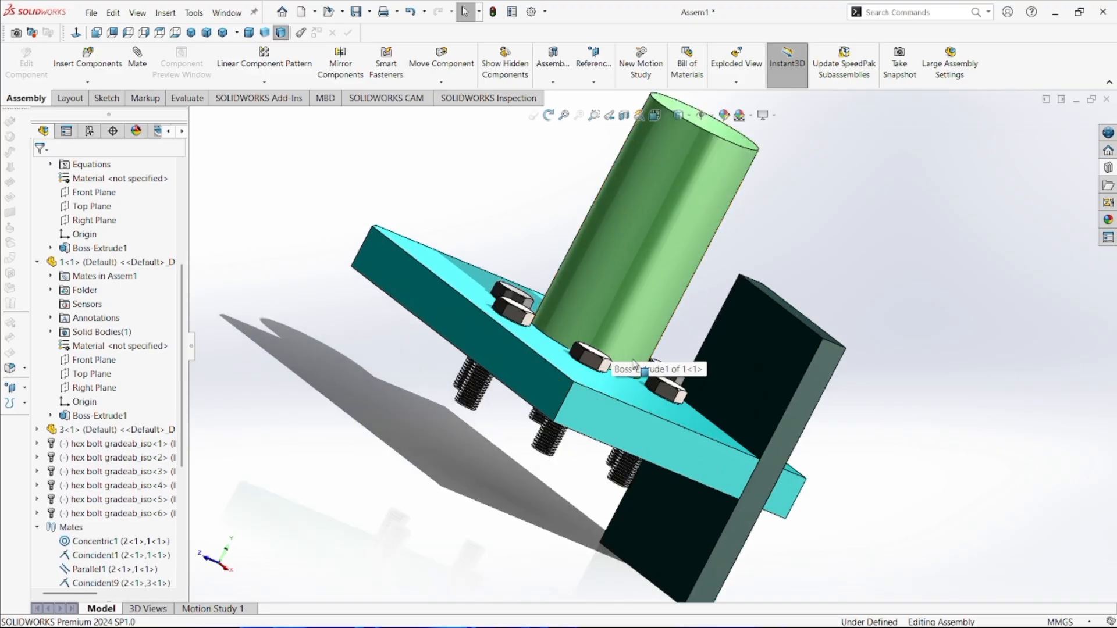
{"action": "left_click", "coordinate": [1109, 169]}
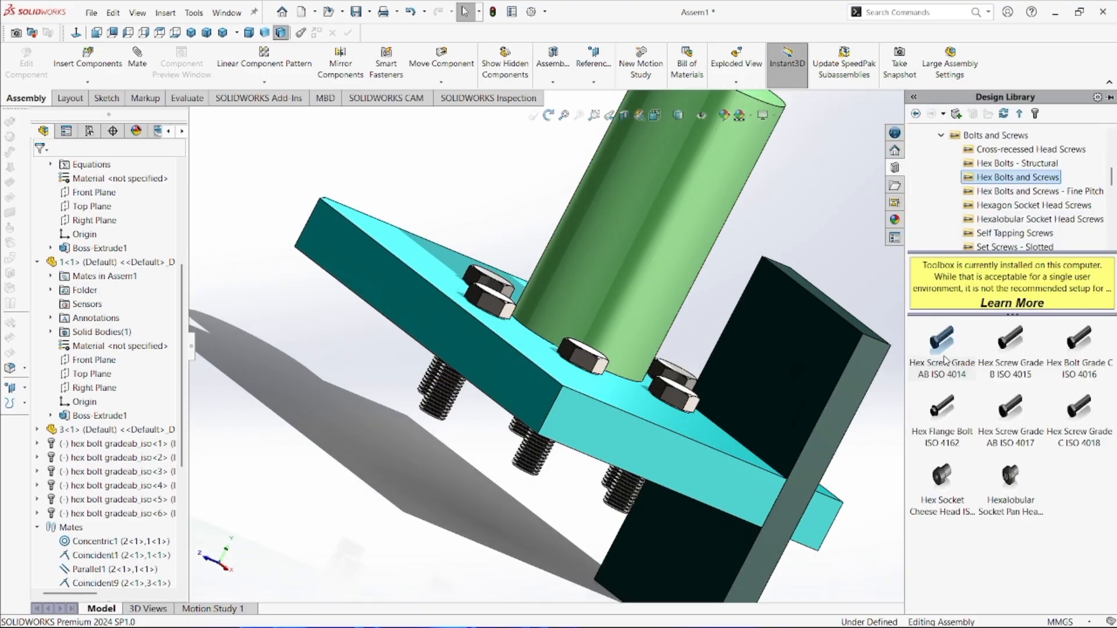
{"action": "scroll", "coordinate": [1003, 195], "scroll_direction": "up", "scroll_amount": 1}
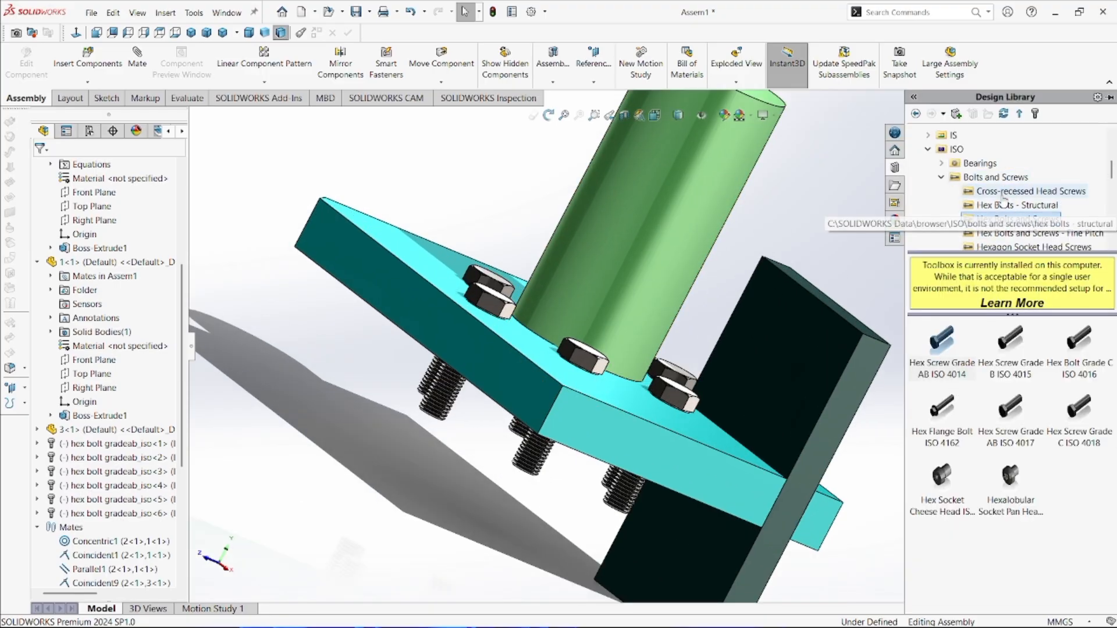
{"action": "left_click", "coordinate": [1008, 216]}
{"action": "scroll", "coordinate": [984, 204], "scroll_direction": "down", "scroll_amount": 3}
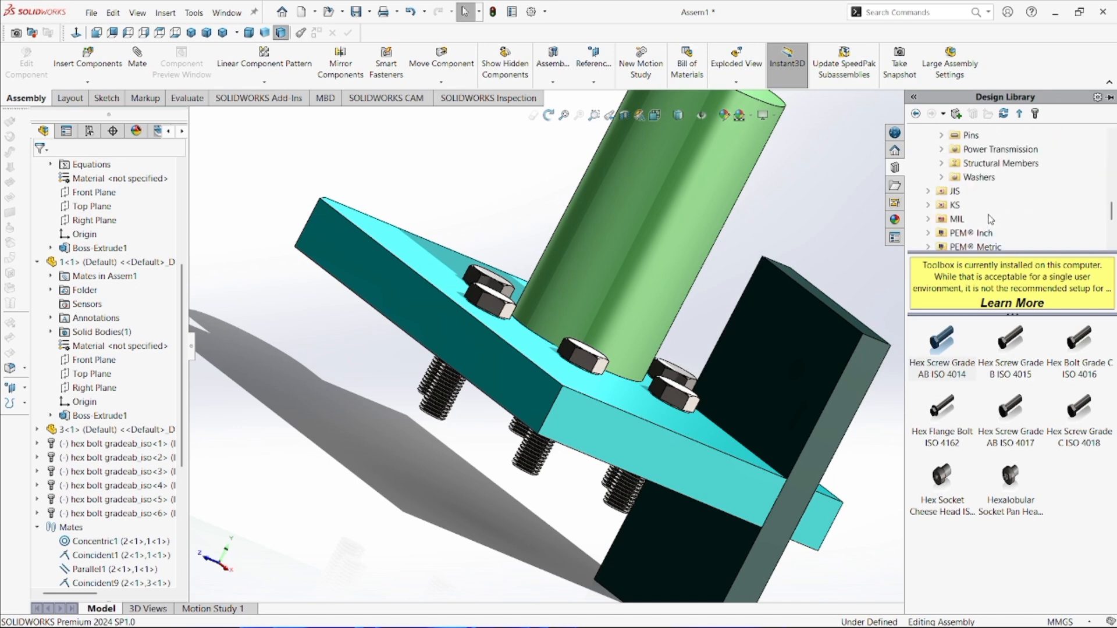
{"action": "scroll", "coordinate": [991, 219], "scroll_direction": "up", "scroll_amount": 2}
{"action": "left_click", "coordinate": [971, 192]}
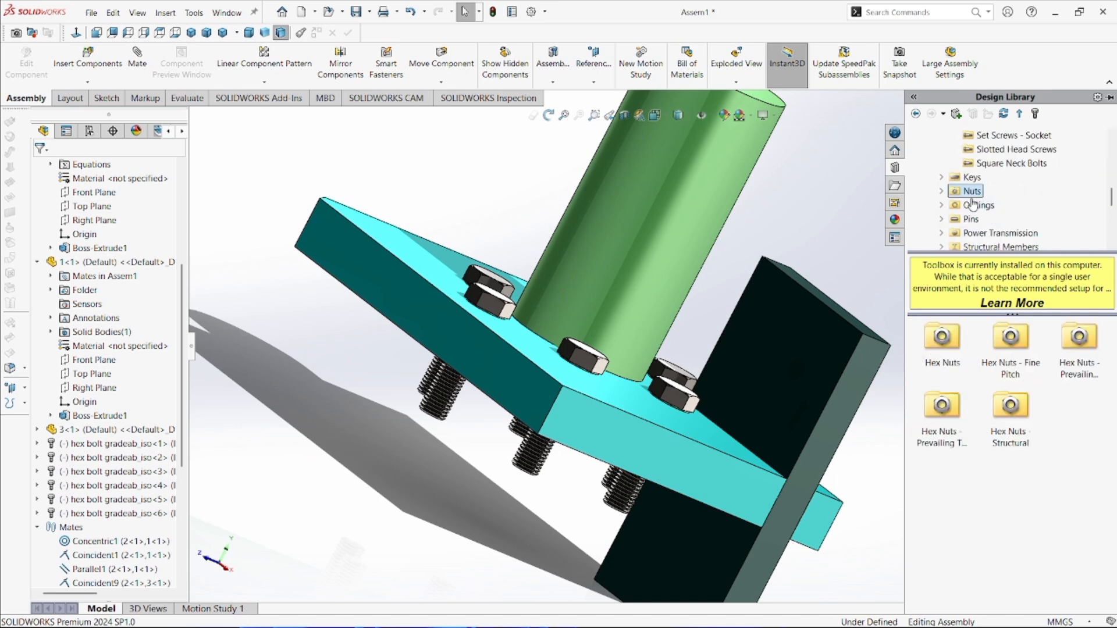
{"action": "double_click", "coordinate": [943, 339]}
Step: Insert an M16 Hex Nut Grade C ISO 4034 onto the screw nearest the dark plate, against the teal plate's underside
{"action": "key", "text": "shift+Up"}
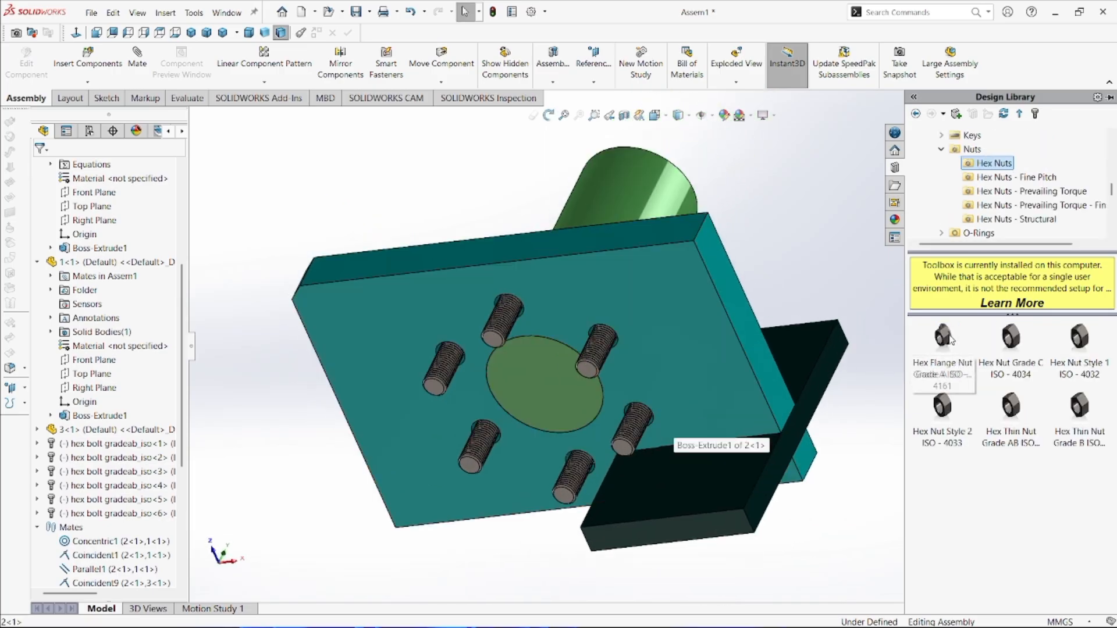
{"action": "mouse_move", "coordinate": [950, 340]}
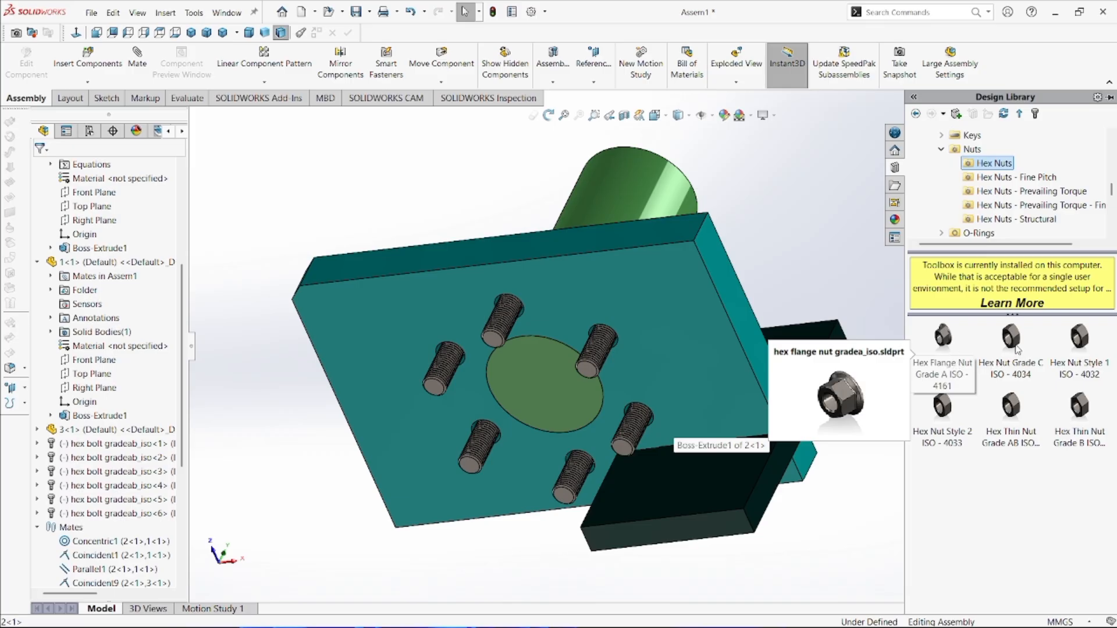
{"action": "left_click_drag", "start_coordinate": [1015, 349], "coordinate": [649, 412]}
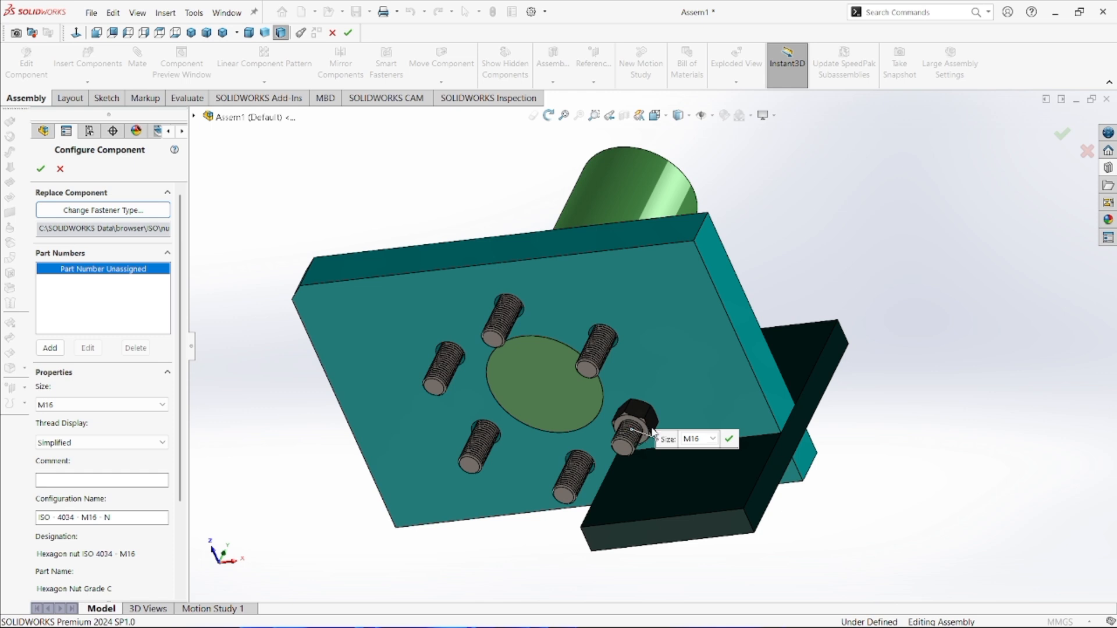
{"action": "left_click", "coordinate": [729, 439]}
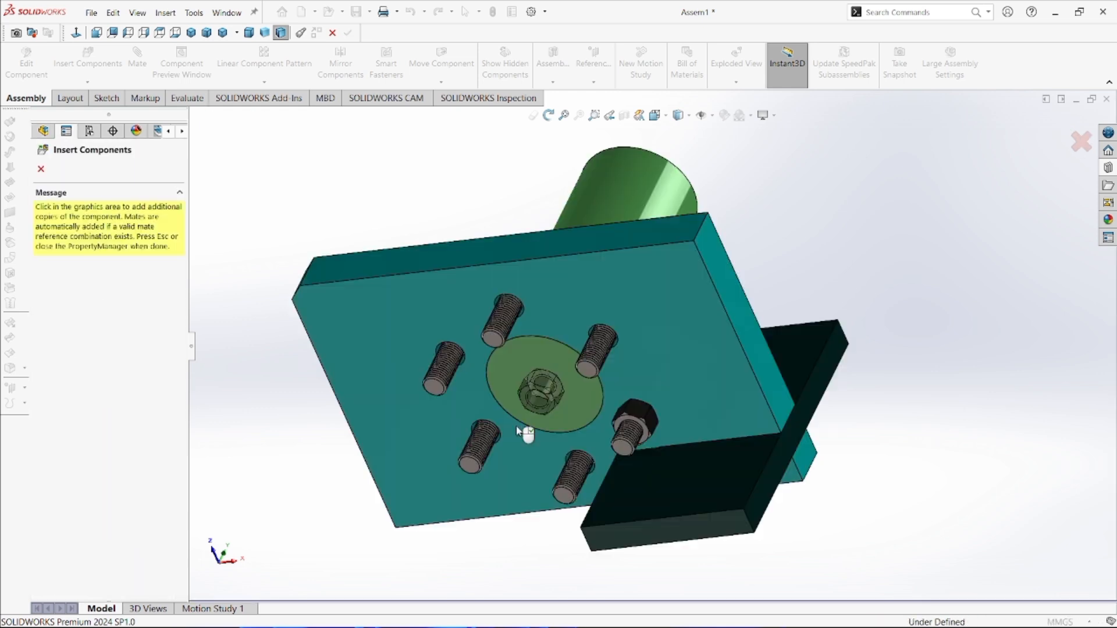
Step: Place copies of the hex nut on the other five screws on the plate's underside and finish inserting
{"action": "left_click", "coordinate": [622, 327]}
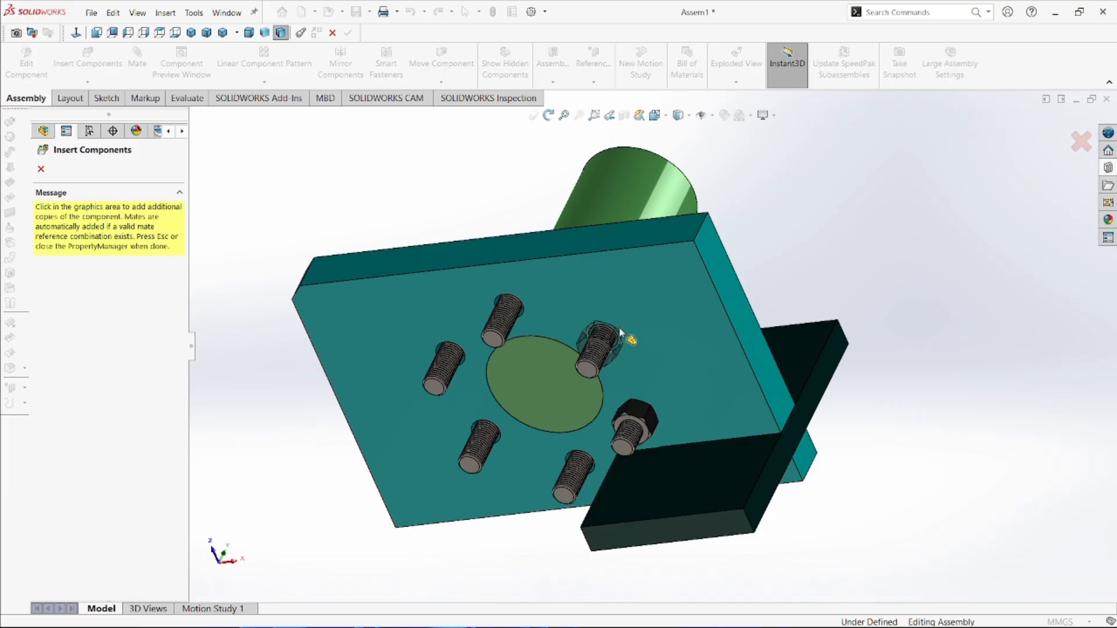
{"action": "left_click", "coordinate": [480, 316]}
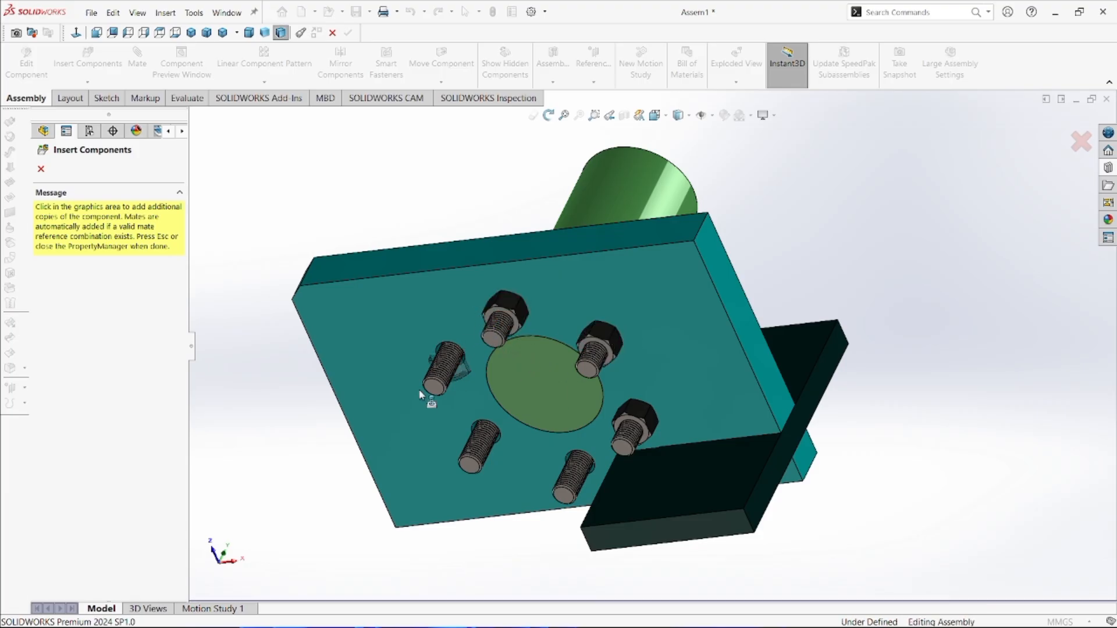
{"action": "left_click", "coordinate": [459, 354]}
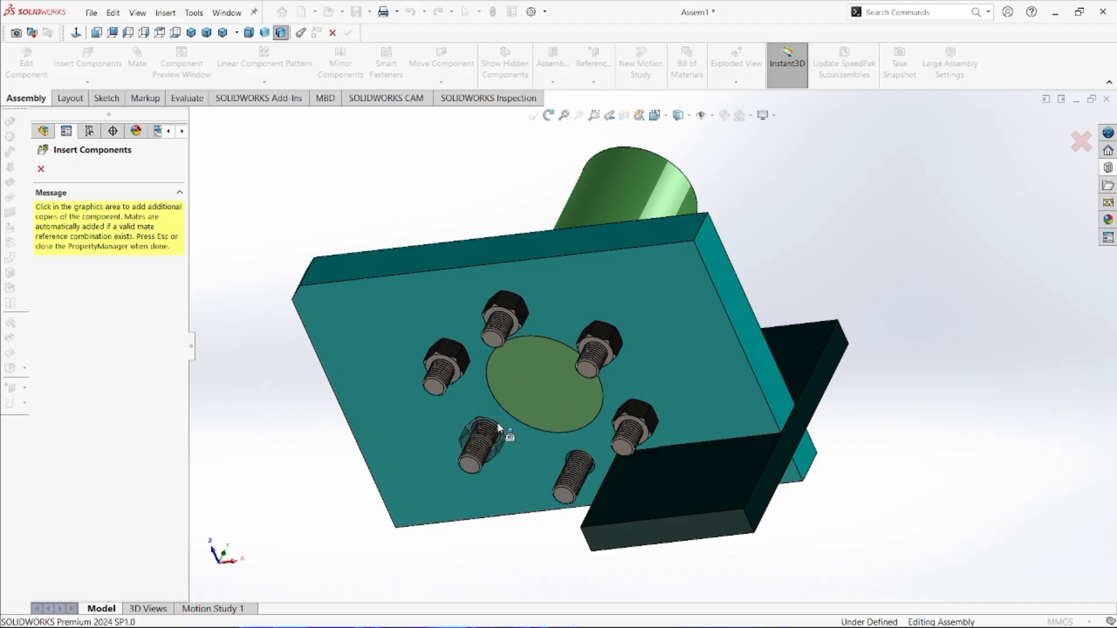
{"action": "left_click", "coordinate": [497, 423]}
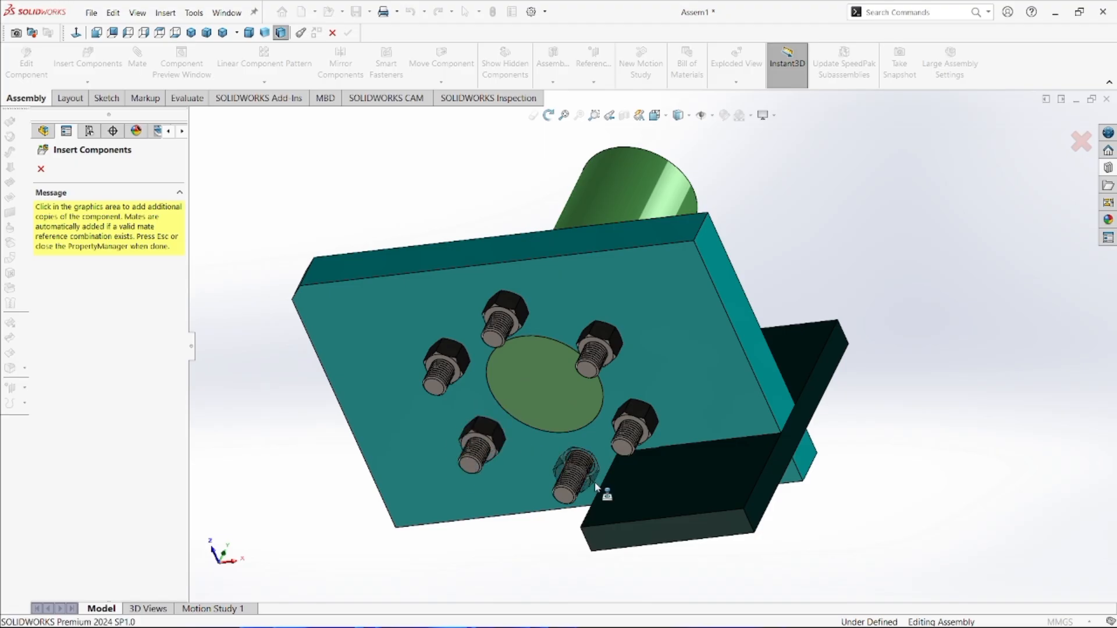
{"action": "left_click", "coordinate": [600, 451]}
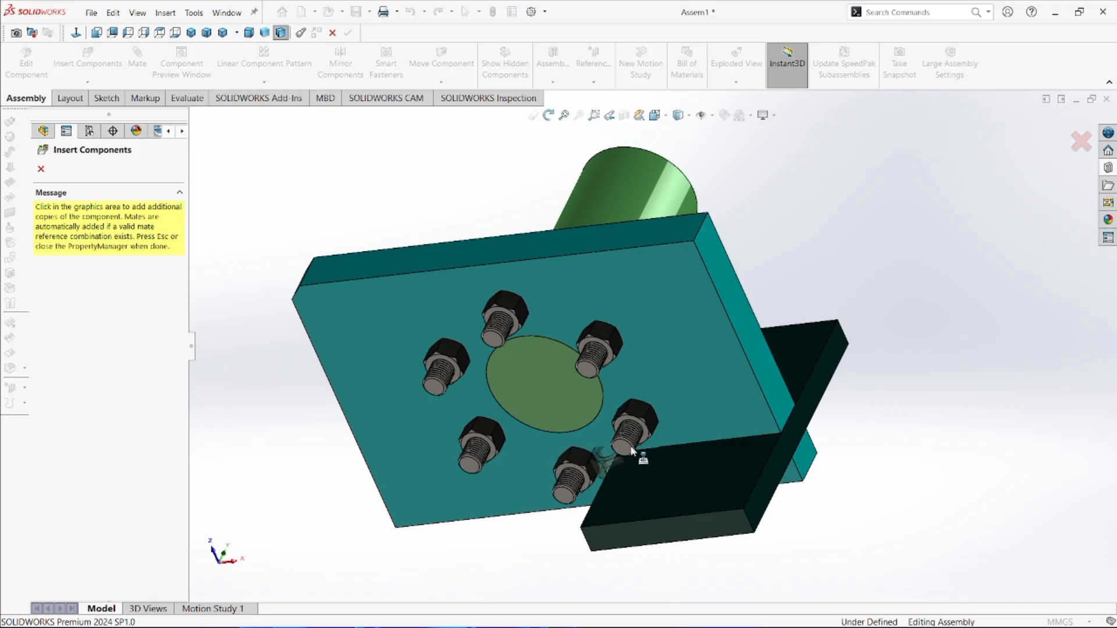
{"action": "left_click", "coordinate": [1083, 141]}
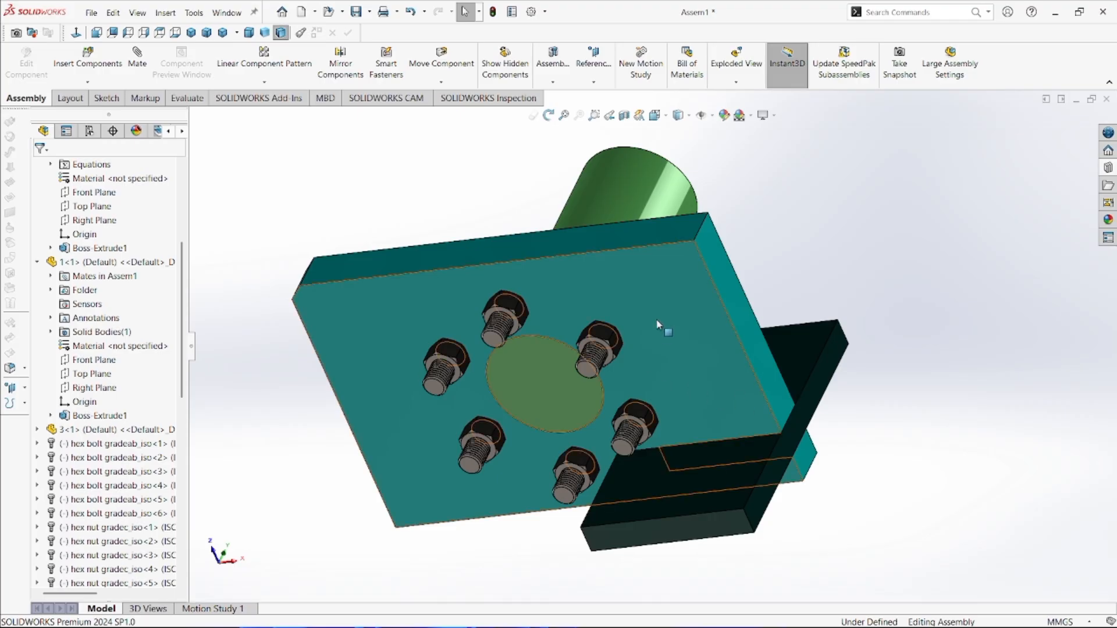
Step: Examine the seating of the nuts and screws from several angles, and return to the Dimetric view
{"action": "middle_click_drag", "start_coordinate": [661, 324], "coordinate": [652, 489]}
{"action": "middle_click_drag", "start_coordinate": [806, 317], "coordinate": [869, 233]}
{"action": "scroll", "coordinate": [658, 268], "scroll_direction": "down", "scroll_amount": 3}
{"action": "middle_click_drag", "start_coordinate": [658, 267], "coordinate": [604, 309]}
{"action": "scroll", "coordinate": [602, 314], "scroll_direction": "down", "scroll_amount": 3}
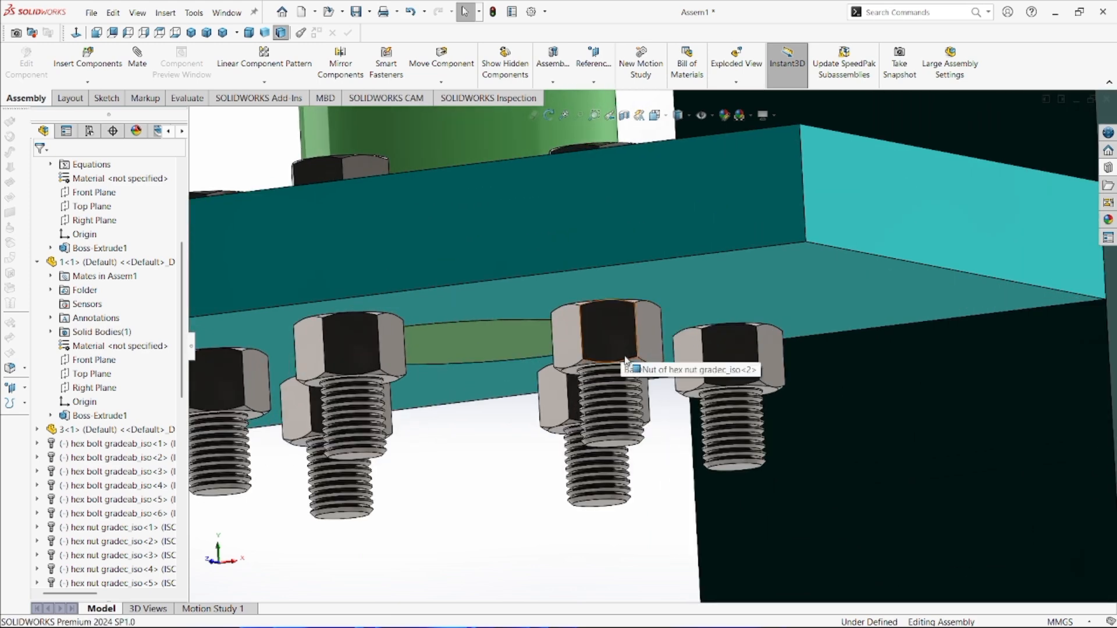
{"action": "mouse_move", "coordinate": [622, 344]}
{"action": "left_mouse_down"}
{"action": "mouse_move", "coordinate": [607, 347]}
{"action": "mouse_move", "coordinate": [686, 399]}
{"action": "mouse_move", "coordinate": [655, 401]}
{"action": "mouse_move", "coordinate": [569, 350]}
{"action": "mouse_move", "coordinate": [617, 337]}
{"action": "left_mouse_up"}
{"action": "scroll", "coordinate": [652, 343], "scroll_direction": "up", "scroll_amount": 5}
{"action": "middle_click_drag", "start_coordinate": [677, 268], "coordinate": [691, 410]}
{"action": "scroll", "coordinate": [690, 410], "scroll_direction": "up", "scroll_amount": 5}
{"action": "middle_click_drag", "start_coordinate": [681, 372], "coordinate": [657, 325]}
{"action": "left_click", "coordinate": [222, 32]}
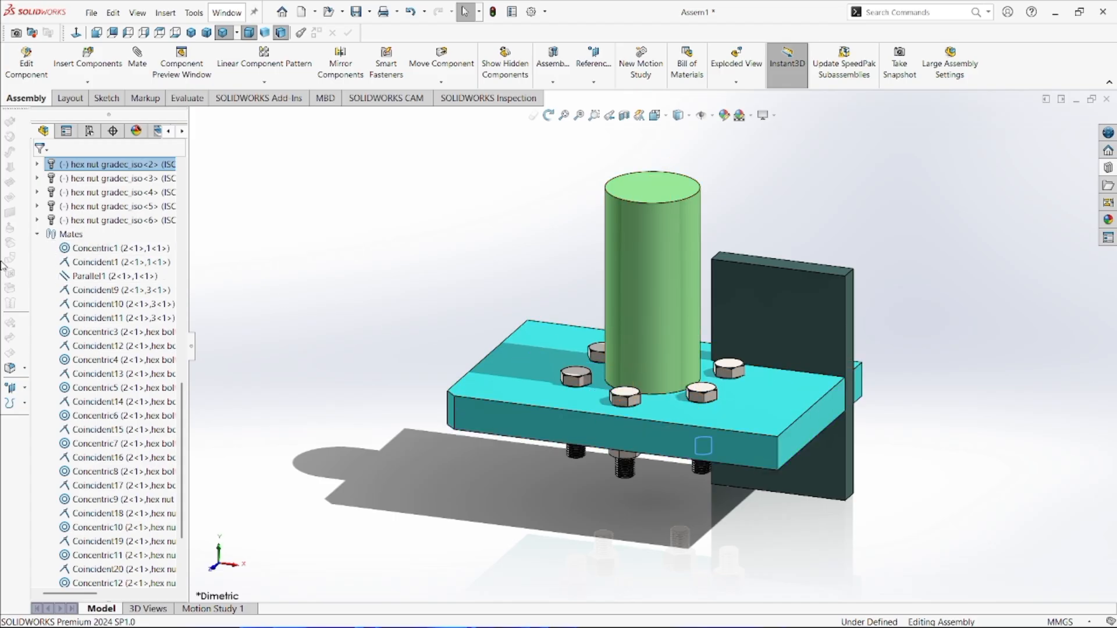
Step: Collapse the Mates folder and hide the green cylinder (component 1)
{"action": "left_click", "coordinate": [36, 235]}
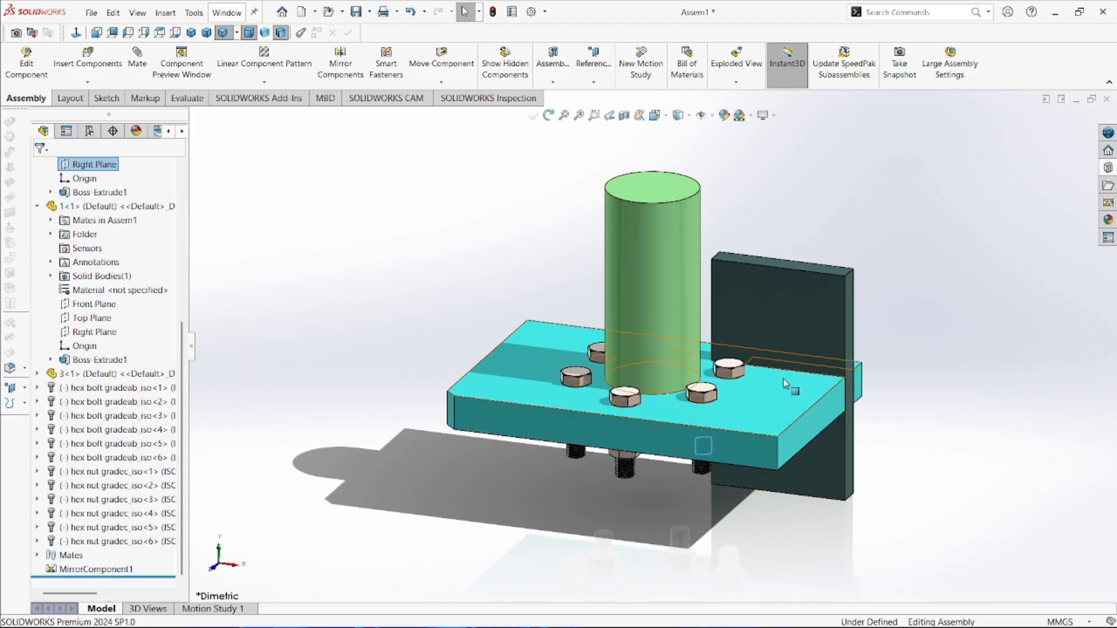
{"action": "left_click", "coordinate": [695, 297]}
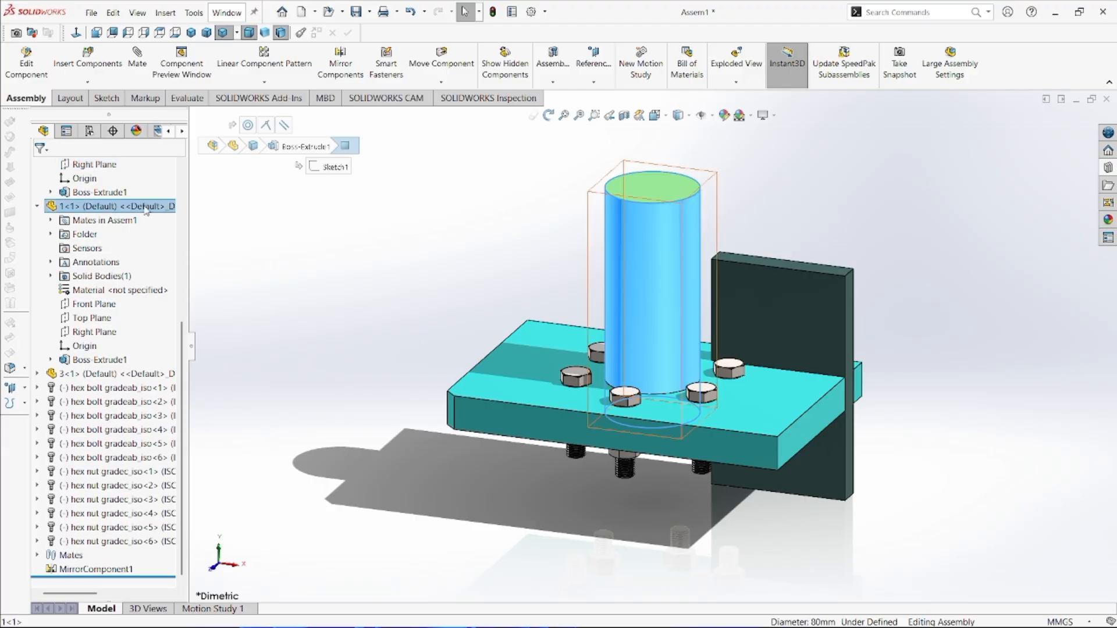
{"action": "right_click", "coordinate": [76, 208]}
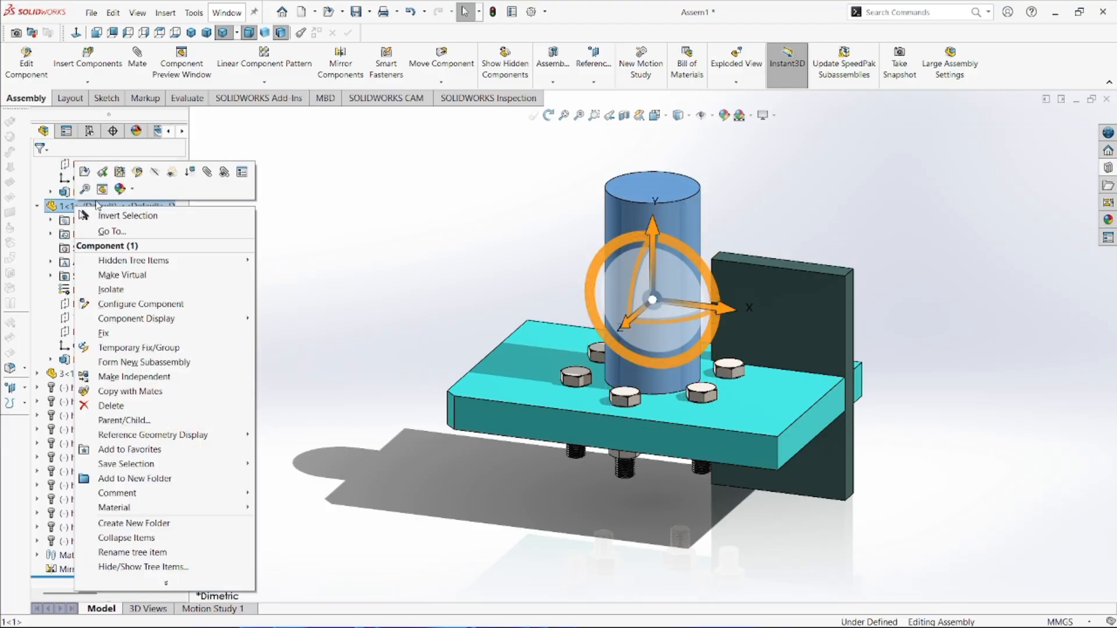
{"action": "left_click", "coordinate": [156, 174]}
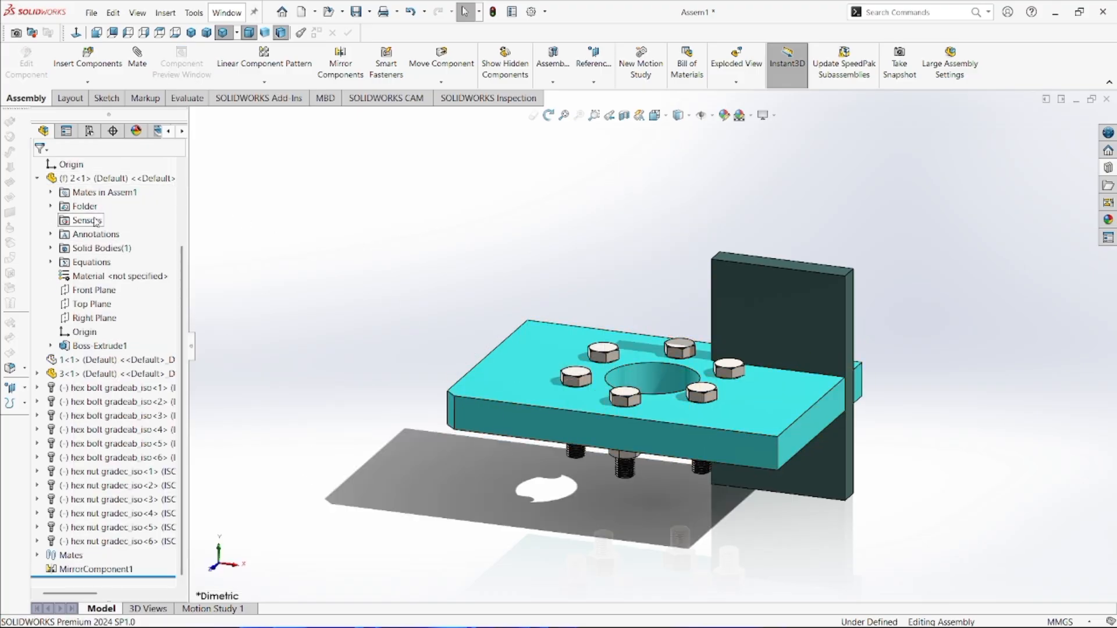
Step: Hide the teal base plate (component 2) to expose the screws and nuts, and undo the hiding
{"action": "right_click", "coordinate": [86, 181]}
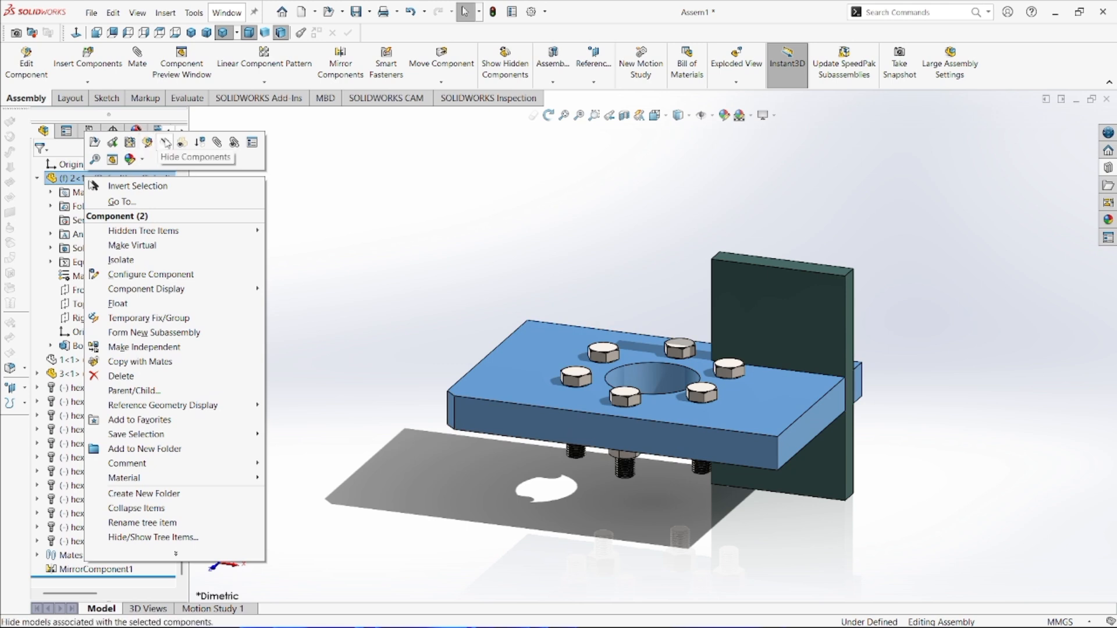
{"action": "left_click", "coordinate": [168, 153]}
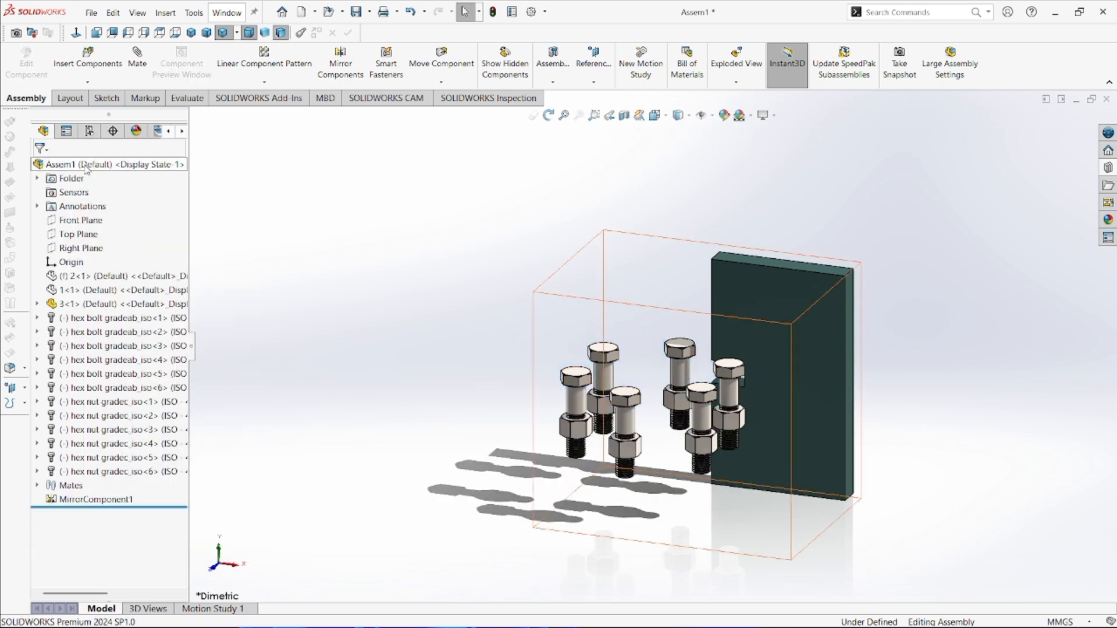
{"action": "left_click", "coordinate": [412, 13]}
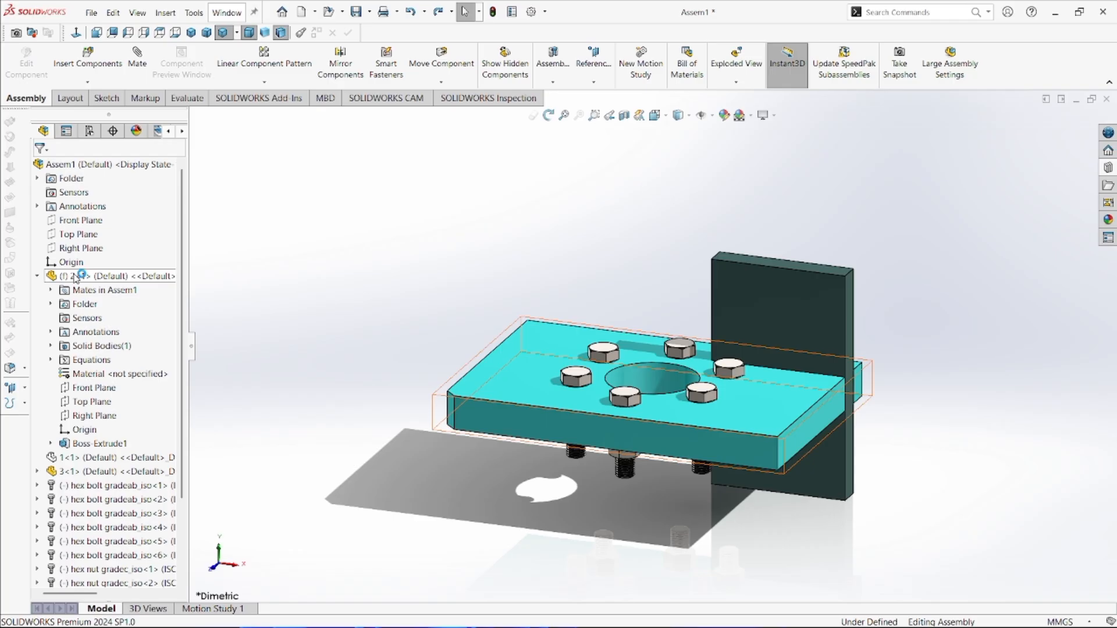
Step: Collapse component 2 in the feature tree and show the hidden green cylinder (component 1)
{"action": "left_click", "coordinate": [76, 471]}
{"action": "right_click", "coordinate": [76, 470]}
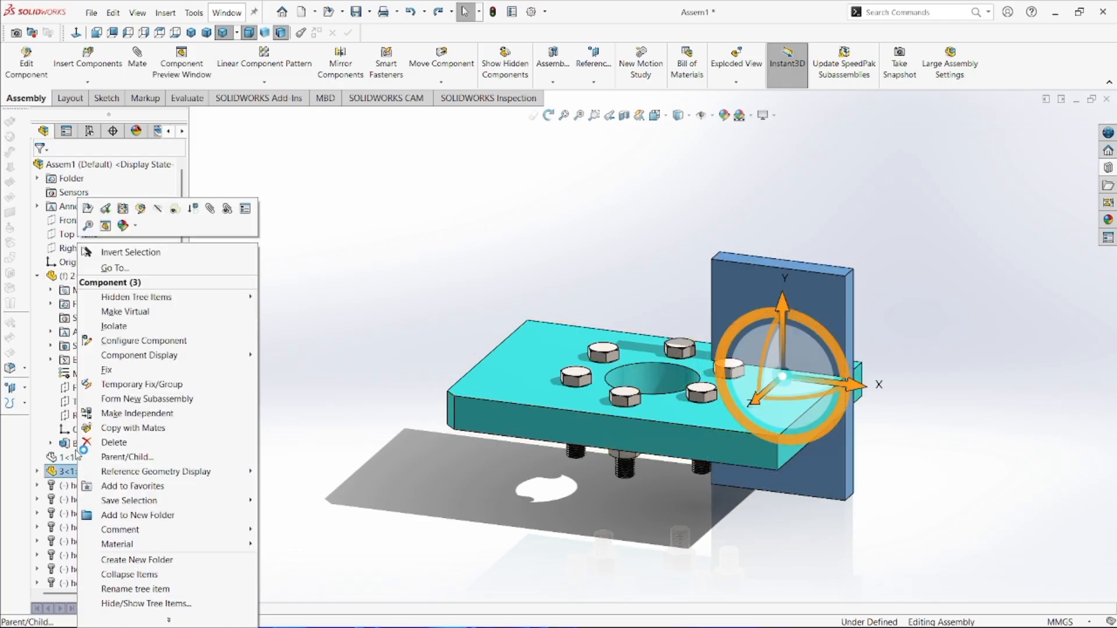
{"action": "left_click", "coordinate": [37, 275]}
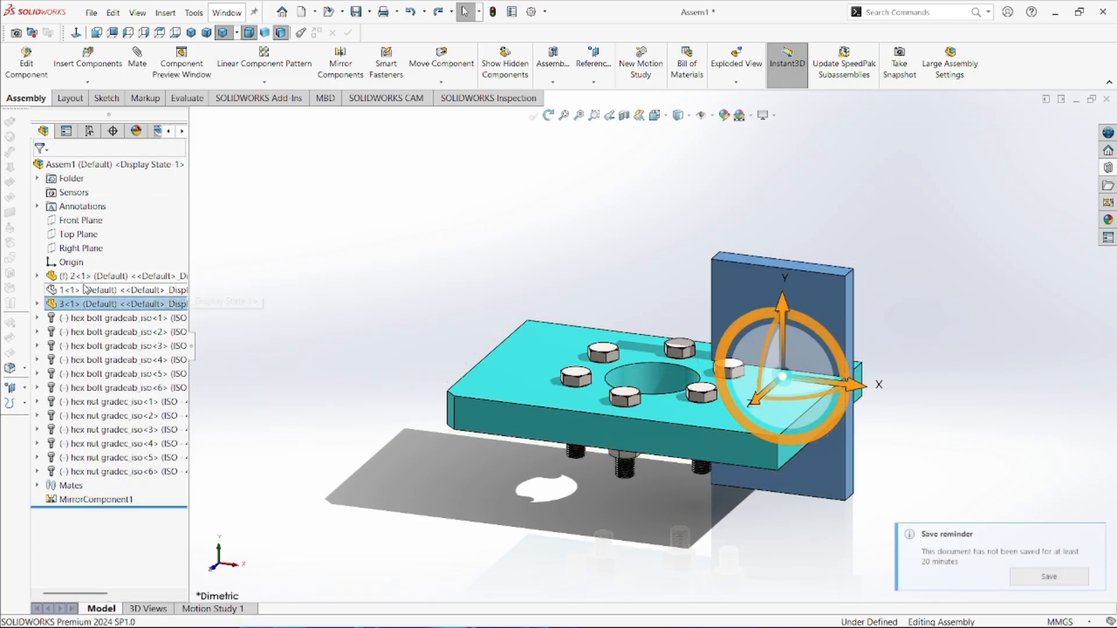
{"action": "left_click", "coordinate": [69, 290]}
{"action": "right_click", "coordinate": [68, 289]}
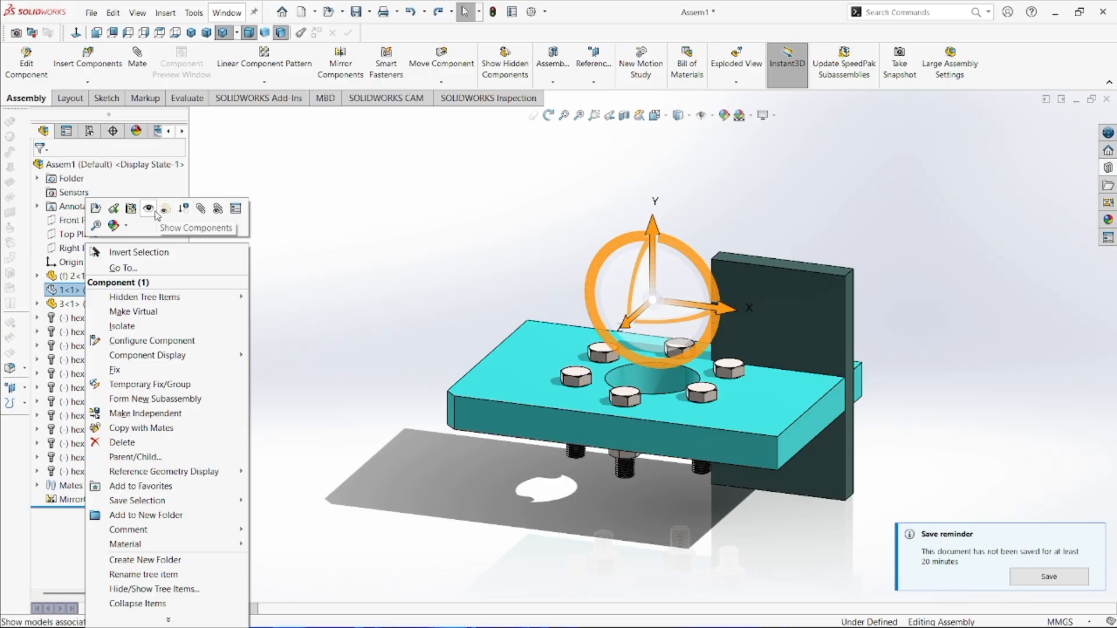
{"action": "left_click", "coordinate": [149, 209]}
{"action": "left_click", "coordinate": [675, 278]}
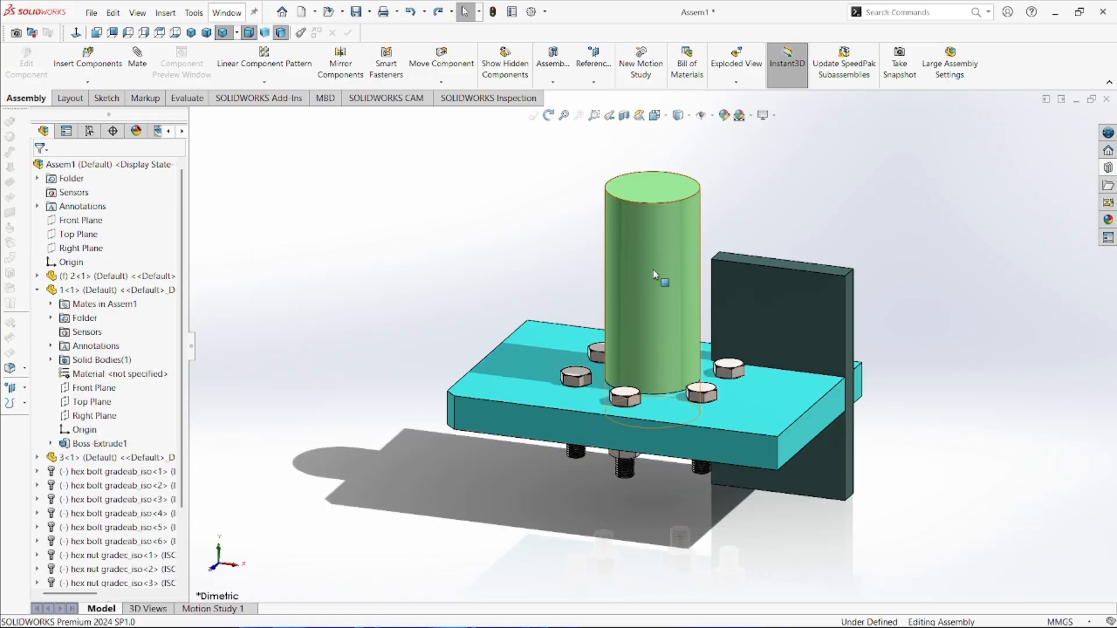
Step: Make the green cylinder transparent and inspect the assembly through it from several angles
{"action": "right_click", "coordinate": [667, 243]}
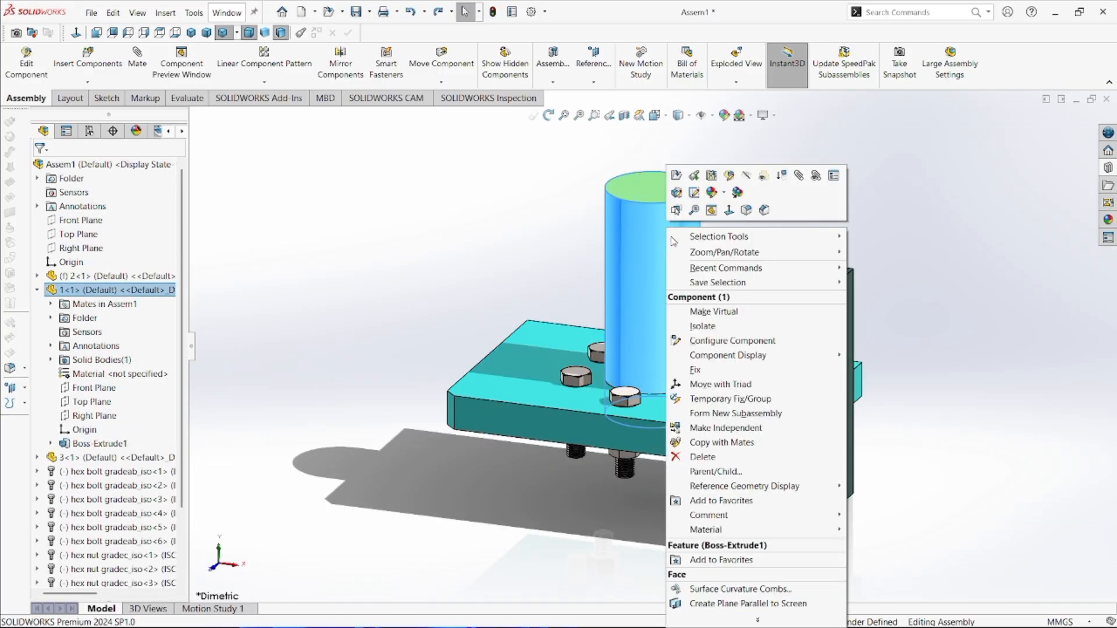
{"action": "left_click", "coordinate": [763, 176]}
{"action": "middle_click_drag", "start_coordinate": [716, 228], "coordinate": [608, 407]}
{"action": "scroll", "coordinate": [608, 402], "scroll_direction": "up", "scroll_amount": 4}
{"action": "middle_click_drag", "start_coordinate": [622, 323], "coordinate": [582, 239]}
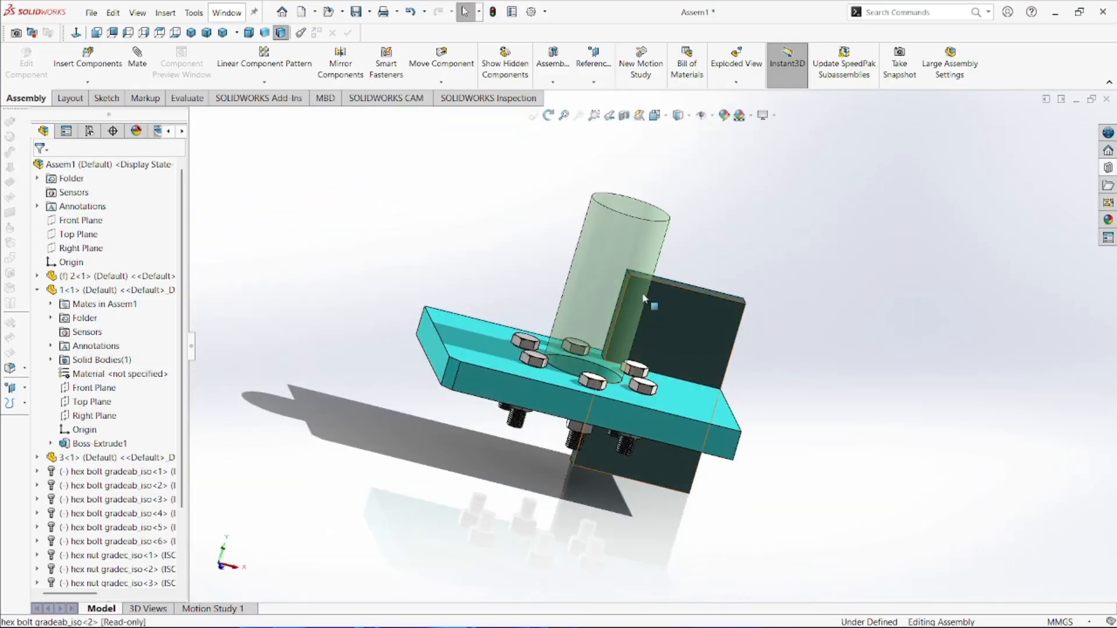
Step: Turn off the green cylinder's transparency and return the assembly to the Dimetric view
{"action": "right_click", "coordinate": [617, 226]}
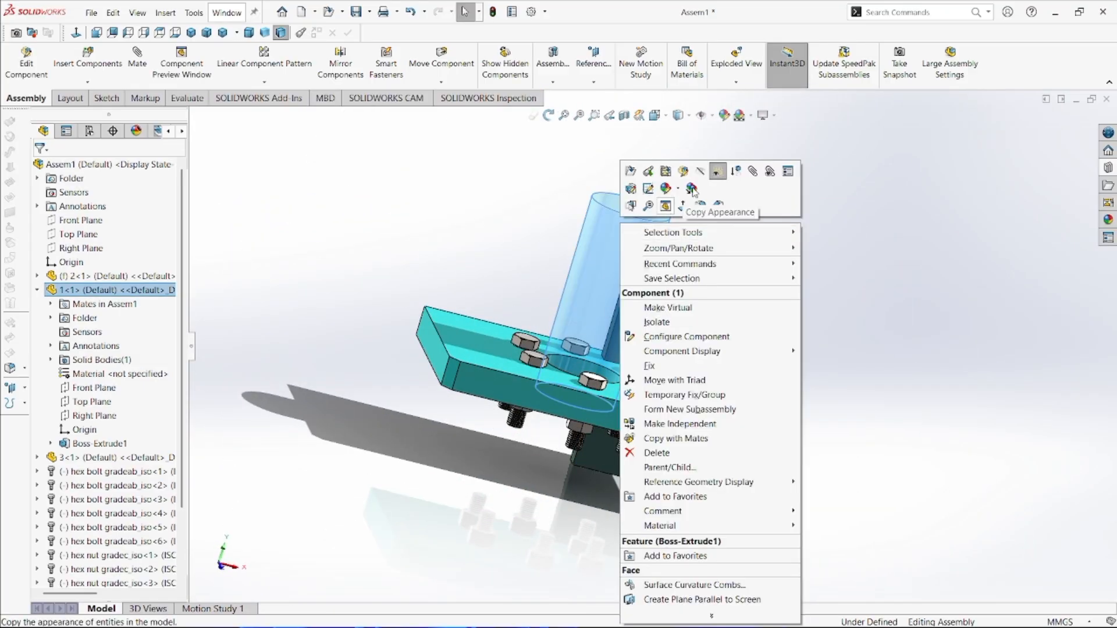
{"action": "left_click", "coordinate": [618, 332]}
{"action": "middle_click_drag", "start_coordinate": [620, 337], "coordinate": [721, 378]}
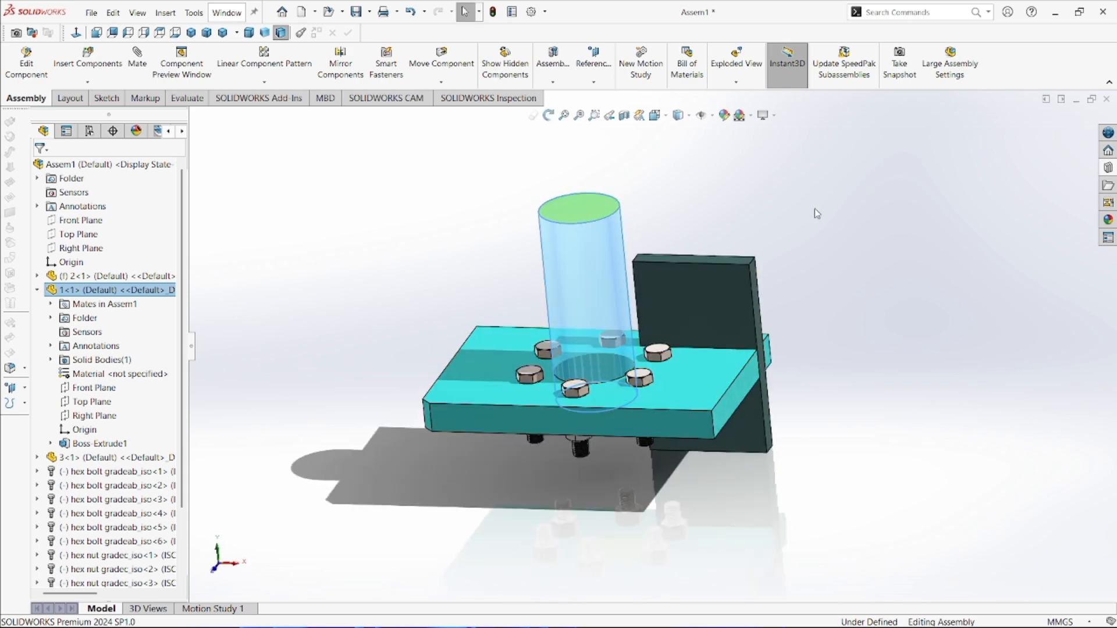
{"action": "left_click", "coordinate": [838, 186]}
{"action": "middle_click_drag", "start_coordinate": [631, 309], "coordinate": [592, 204]}
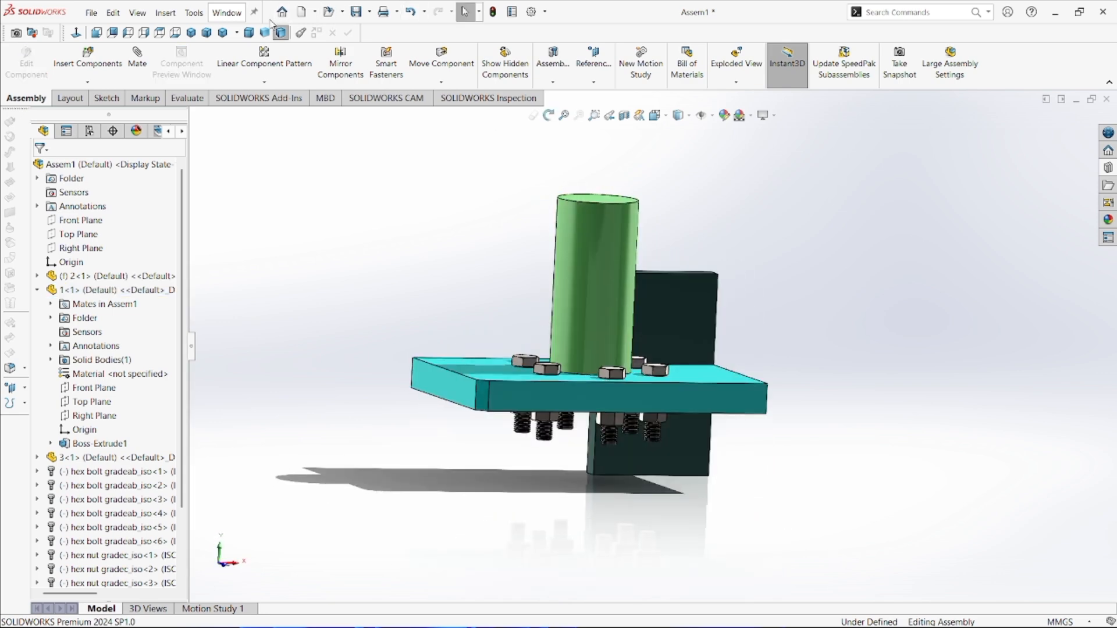
{"action": "left_click", "coordinate": [223, 33]}
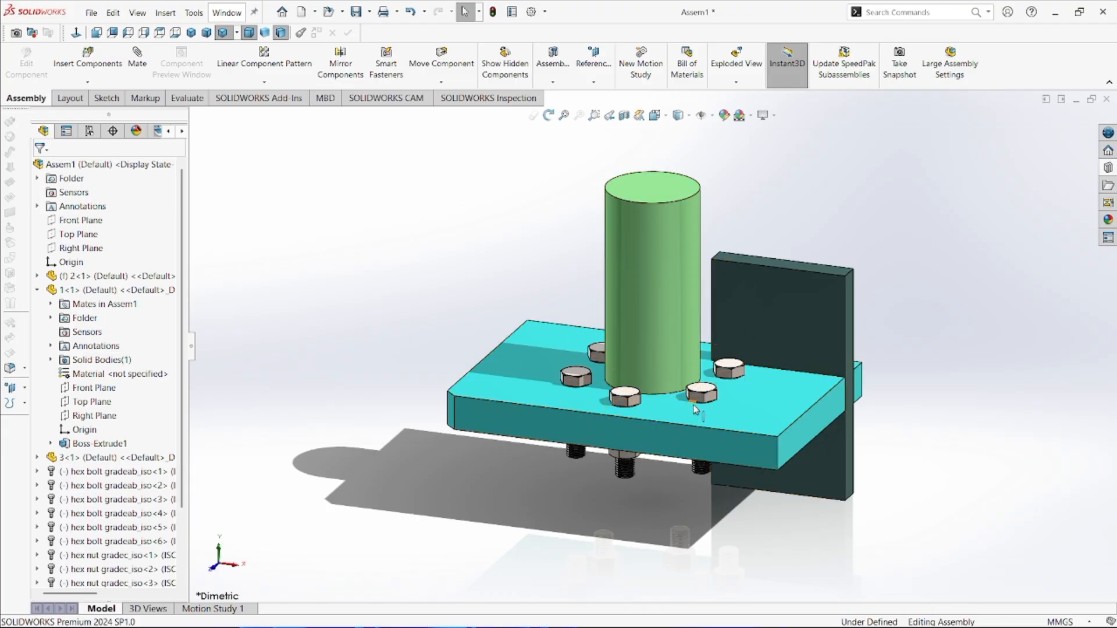
Step: Start an exploded view and move the green cylinder about 121 mm upward along the Y axis
{"action": "scroll", "coordinate": [690, 364], "scroll_direction": "up", "scroll_amount": 2}
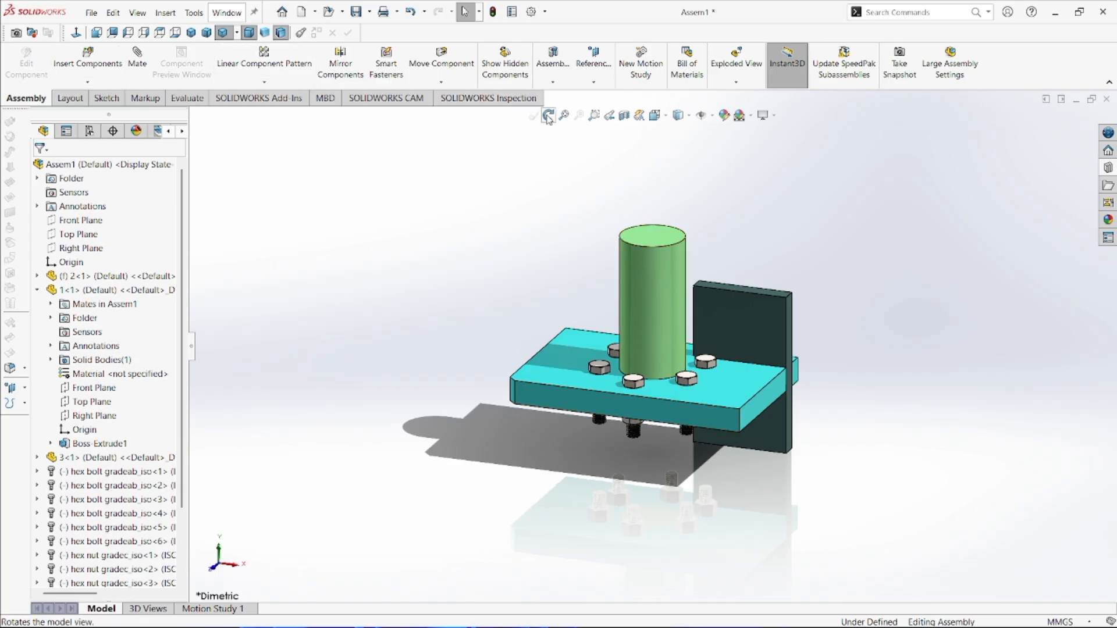
{"action": "left_click", "coordinate": [738, 72]}
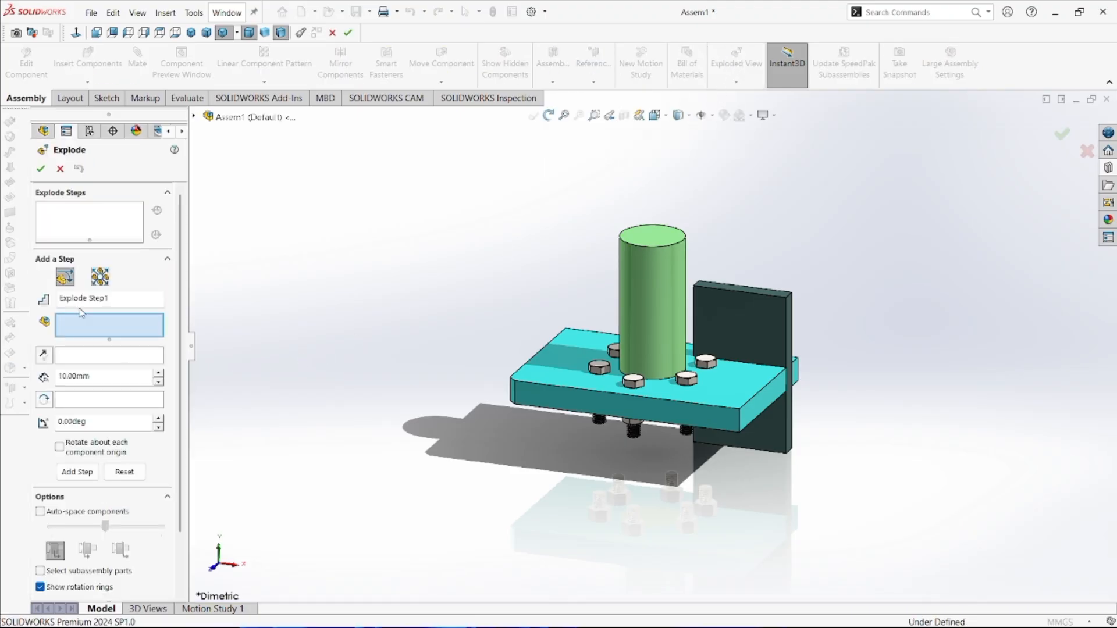
{"action": "left_click", "coordinate": [664, 288]}
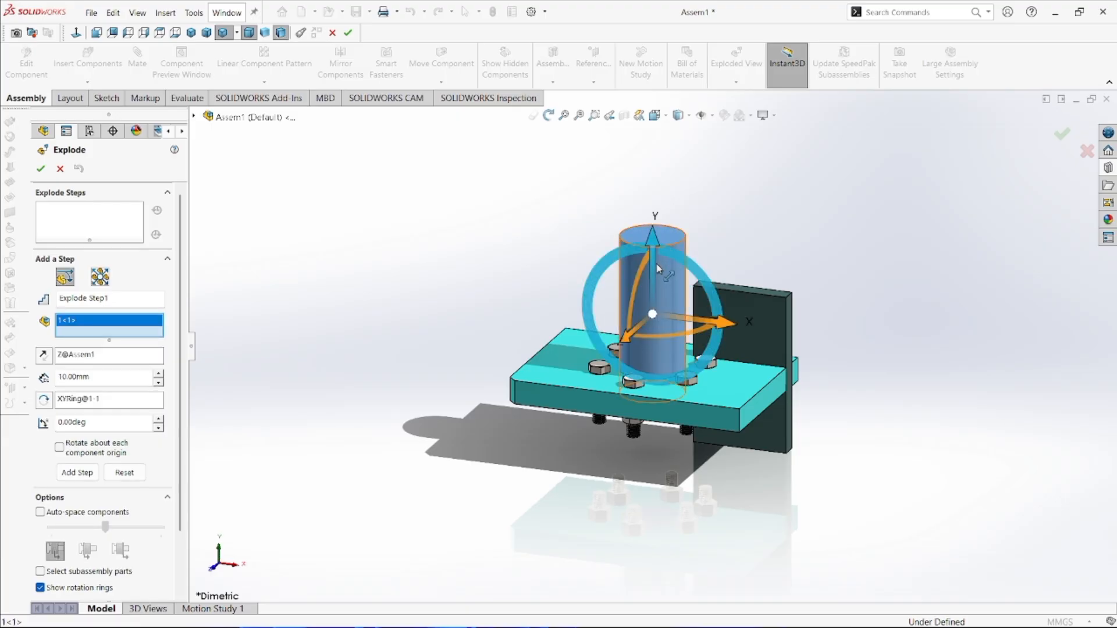
{"action": "left_click", "coordinate": [654, 247]}
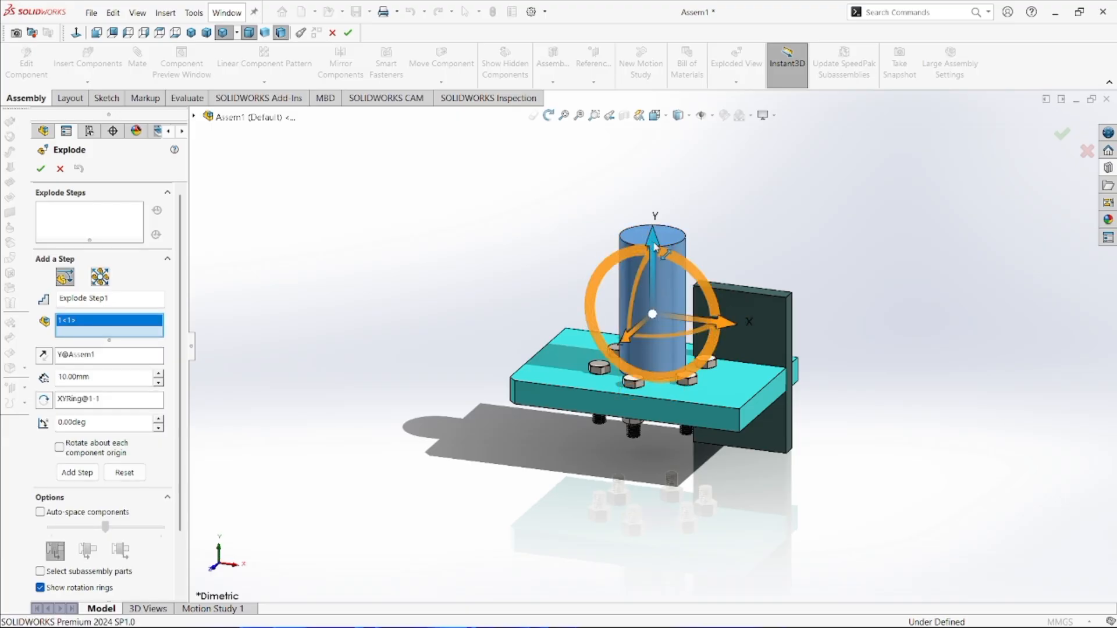
{"action": "left_click_drag", "start_coordinate": [654, 247], "coordinate": [667, 163]}
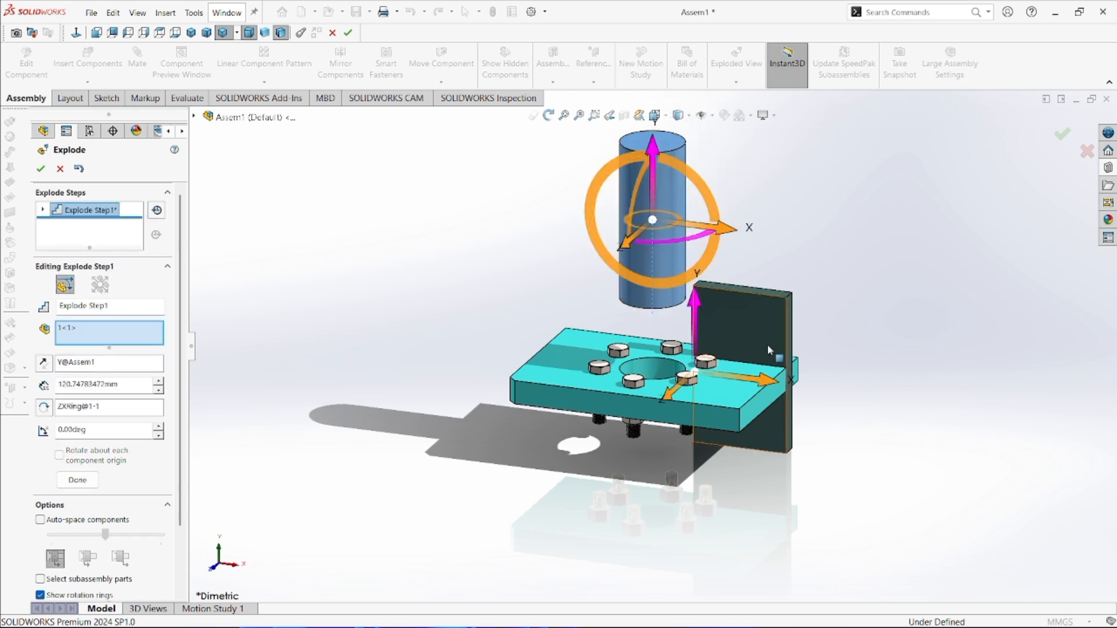
Step: Add hex bolts 3, 6, 5 and 4 around the central hole to the cylinder's explode step
{"action": "left_click", "coordinate": [603, 368]}
{"action": "left_click", "coordinate": [622, 350]}
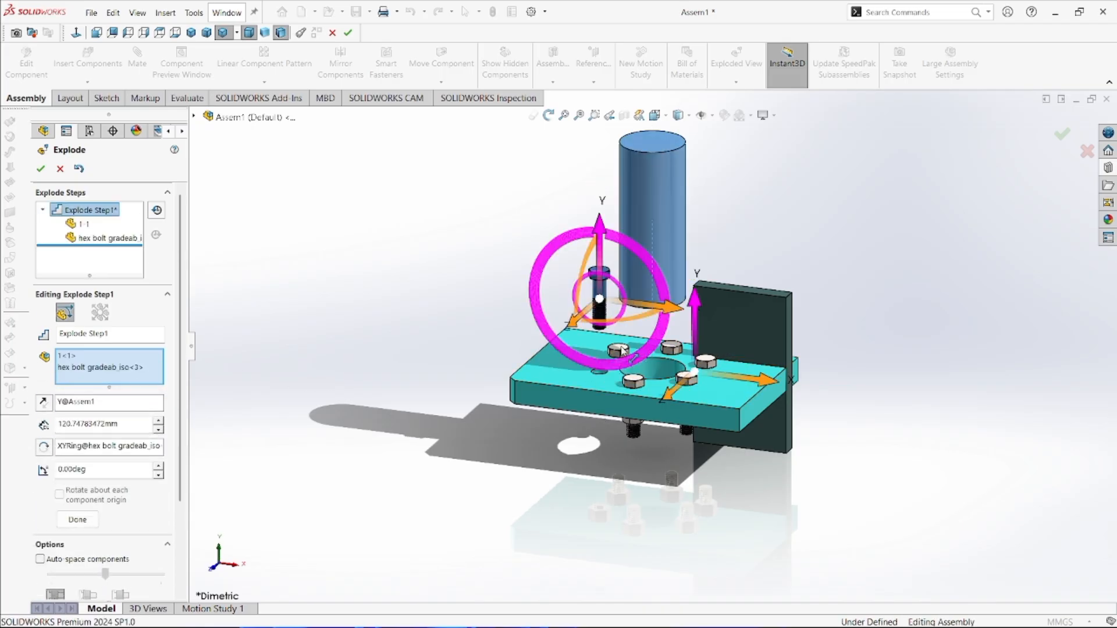
{"action": "scroll", "coordinate": [622, 351], "scroll_direction": "down", "scroll_amount": 3}
{"action": "left_click", "coordinate": [620, 372]}
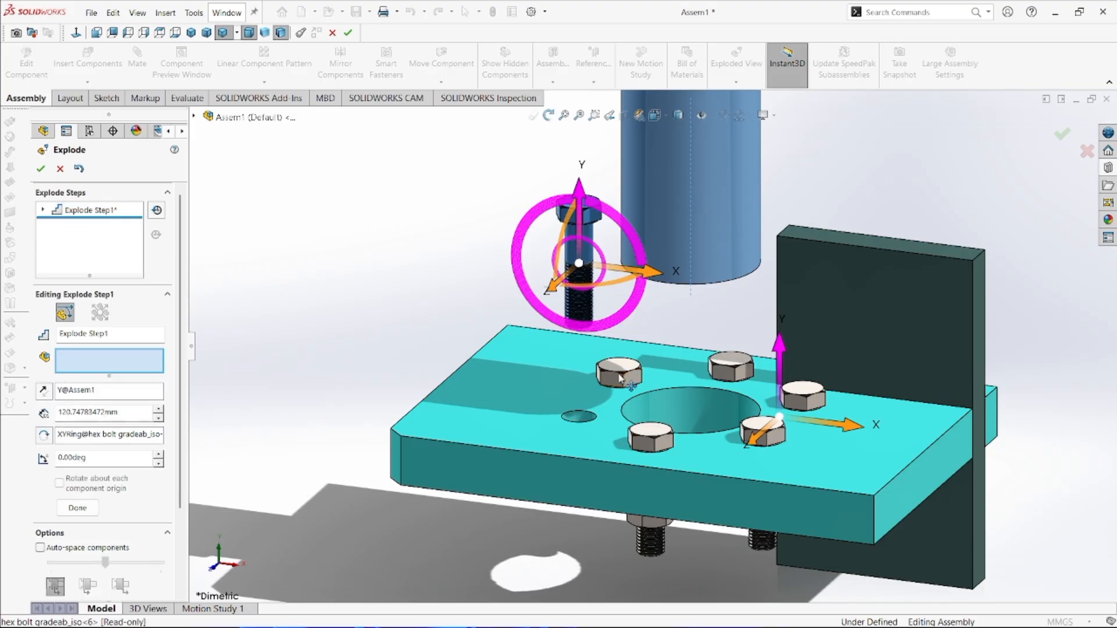
{"action": "left_click", "coordinate": [730, 366]}
{"action": "left_click", "coordinate": [805, 399]}
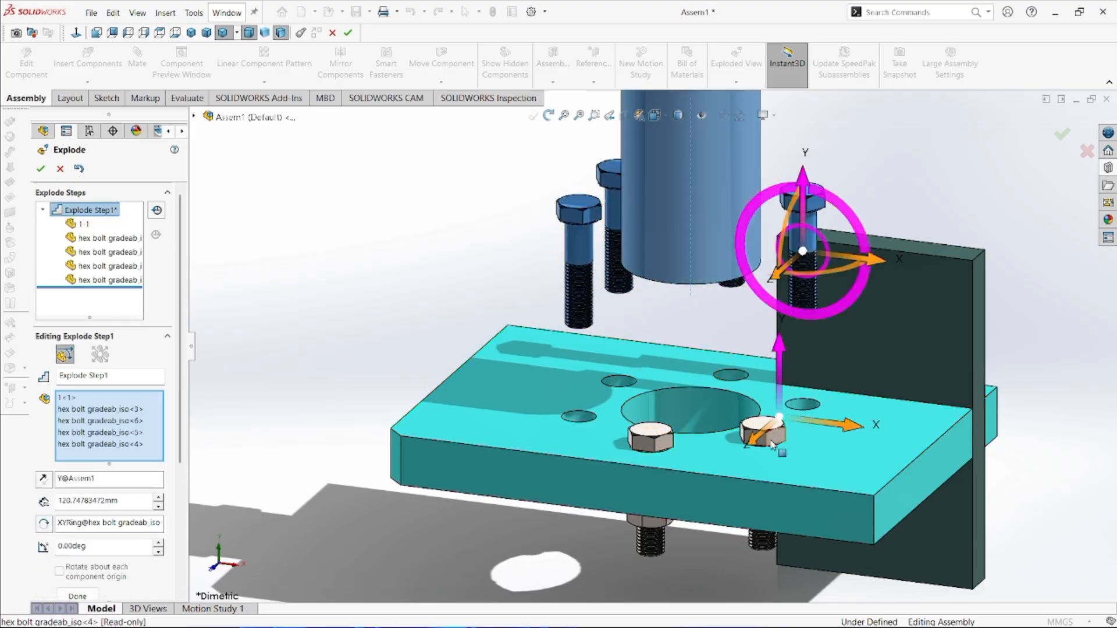
Step: Undo the accidental direction change, add the two front hex bolts to the cylinder's explode step and complete it
{"action": "left_click", "coordinate": [761, 435]}
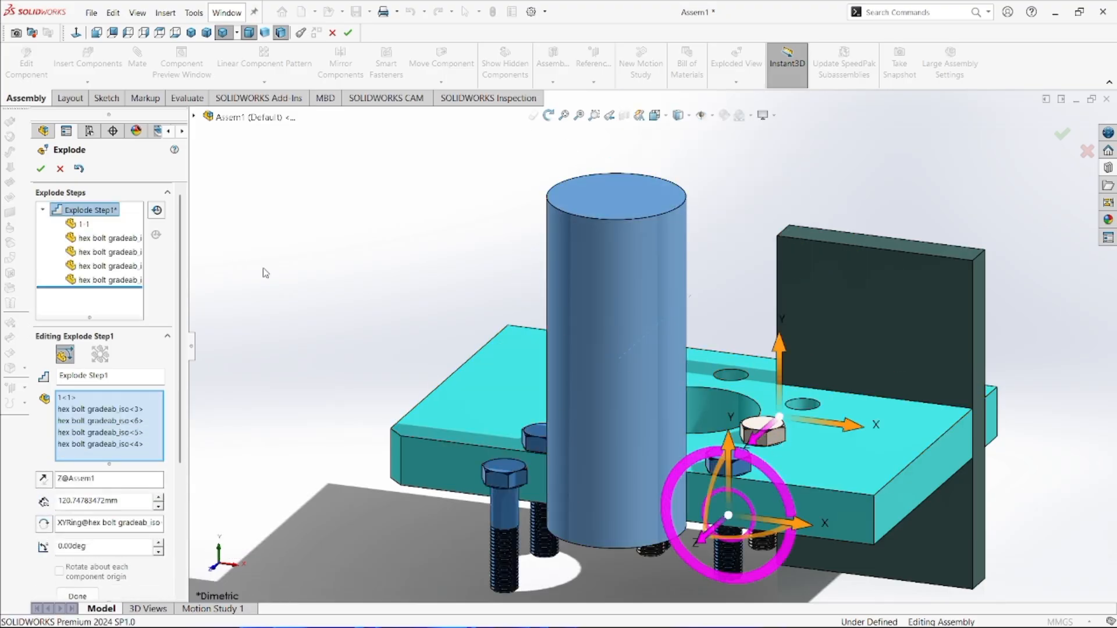
{"action": "left_click", "coordinate": [80, 170]}
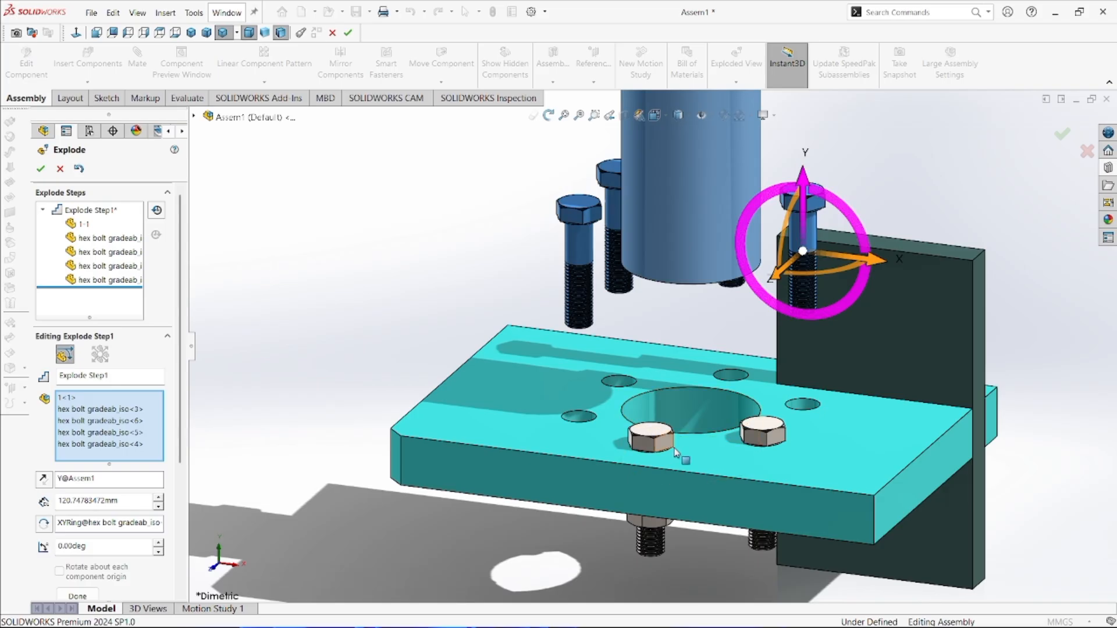
{"action": "left_click", "coordinate": [762, 433]}
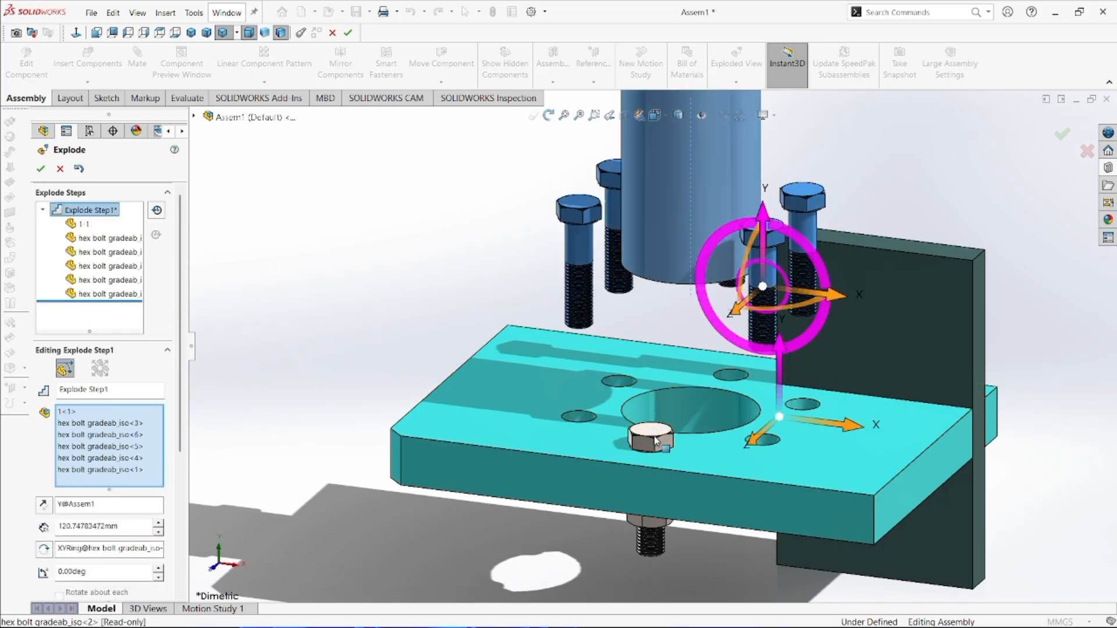
{"action": "left_click", "coordinate": [653, 451]}
{"action": "scroll", "coordinate": [651, 347], "scroll_direction": "up", "scroll_amount": 4}
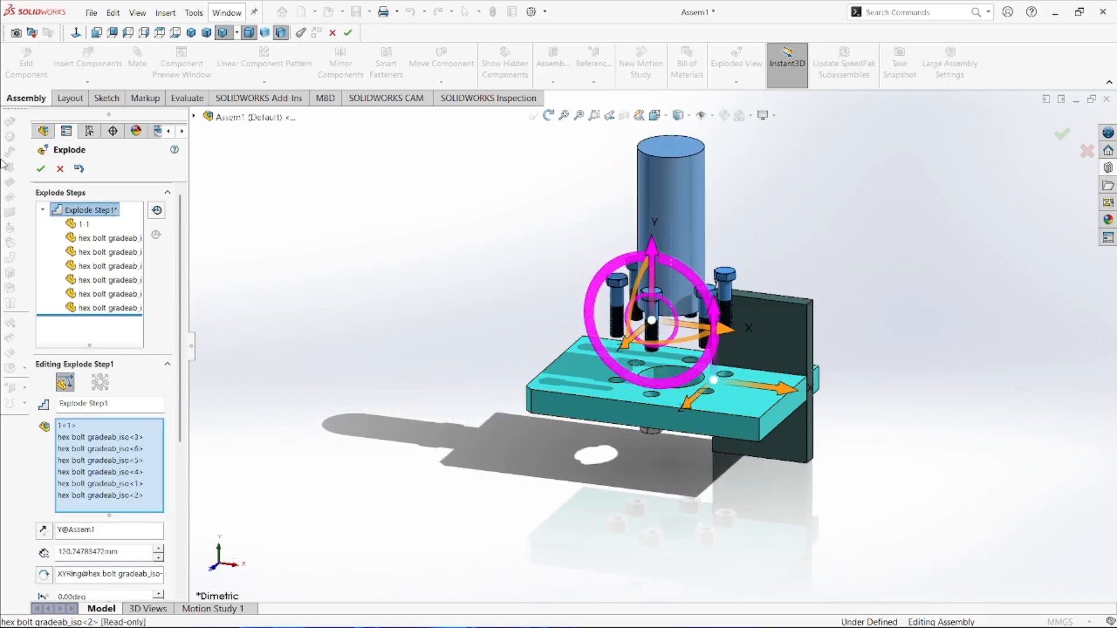
{"action": "scroll", "coordinate": [162, 523], "scroll_direction": "down", "scroll_amount": 4}
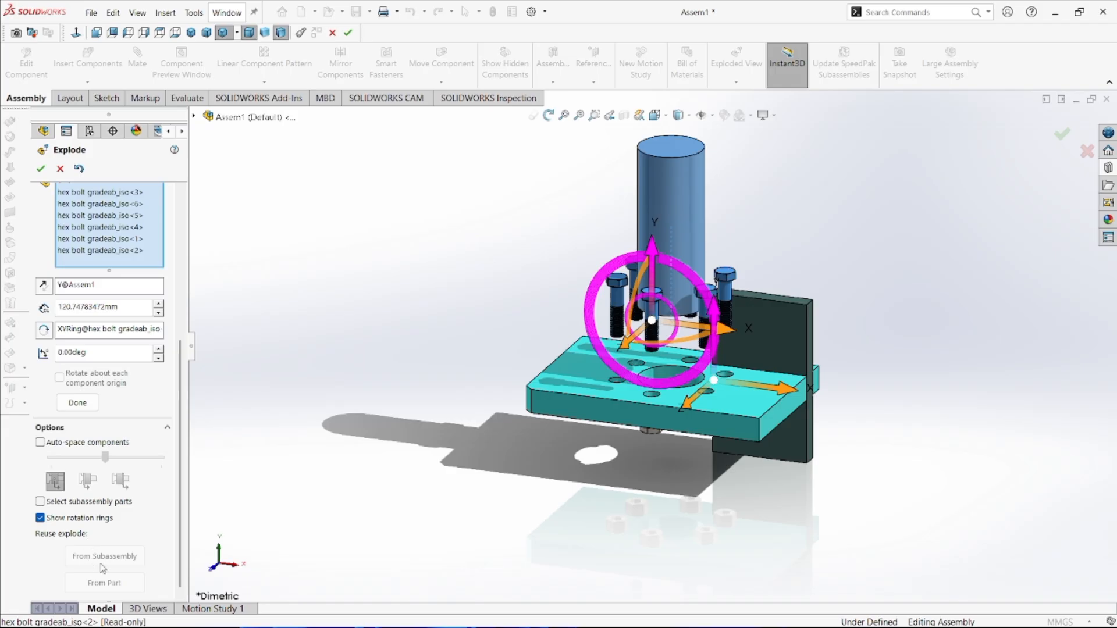
{"action": "left_click", "coordinate": [87, 405]}
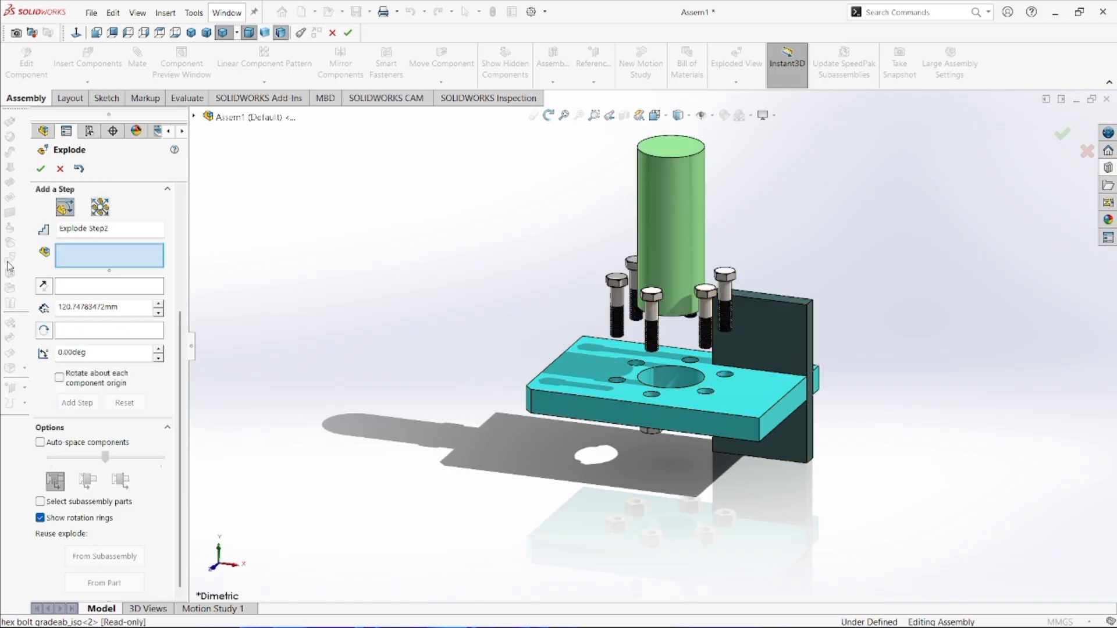
Step: Explode the dark upright plate (component 3) about 206 mm outward along the X axis and complete the explode step
{"action": "left_click", "coordinate": [772, 340]}
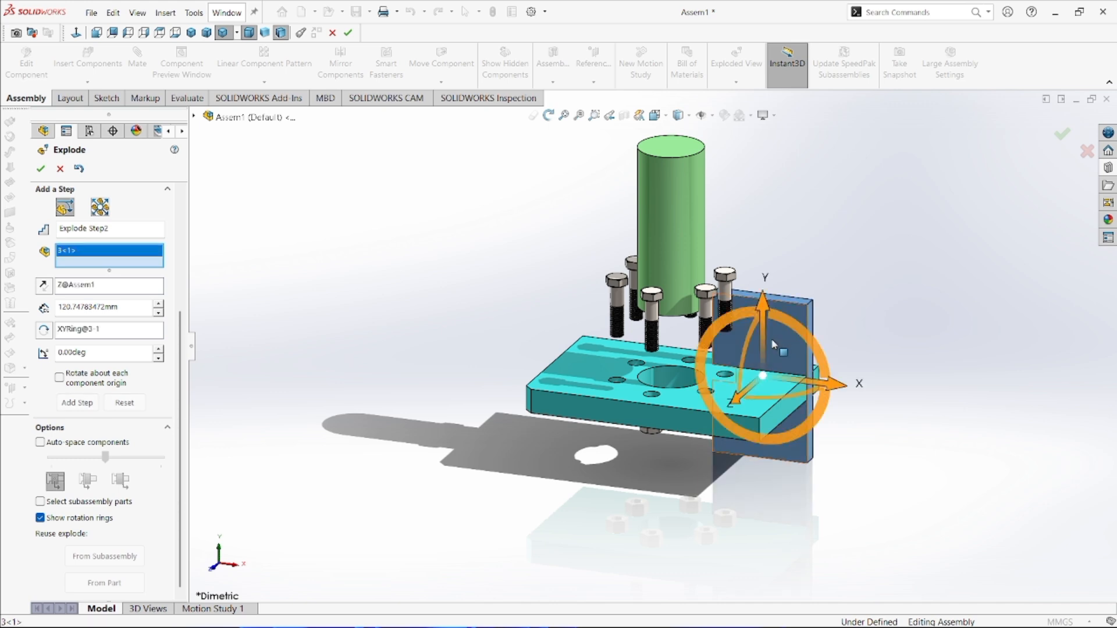
{"action": "left_click_drag", "start_coordinate": [825, 390], "coordinate": [983, 406]}
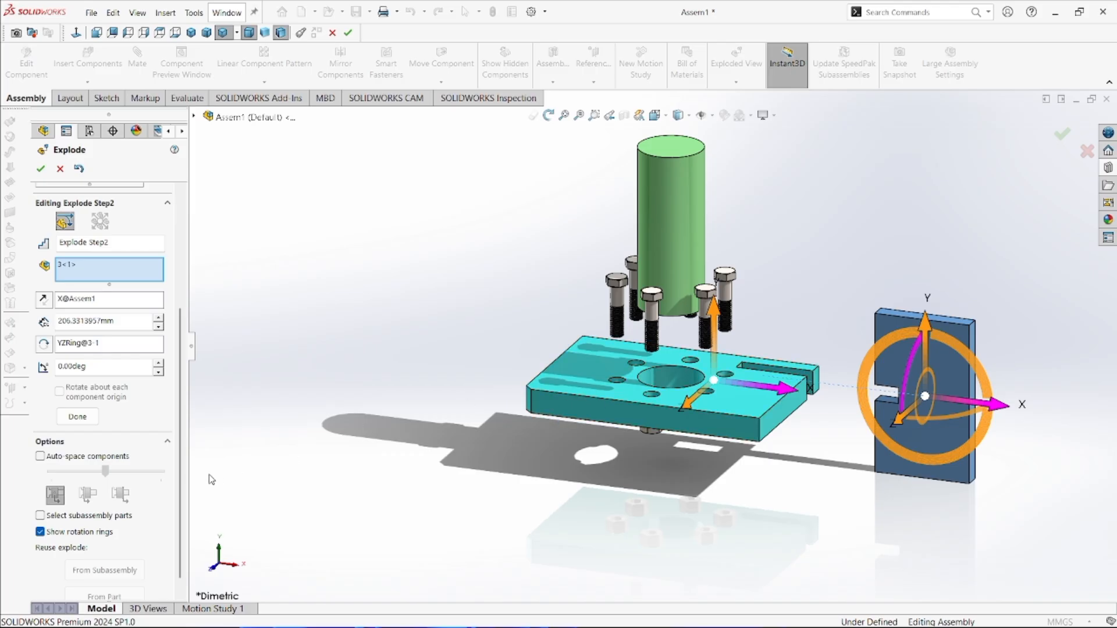
{"action": "left_click", "coordinate": [78, 418]}
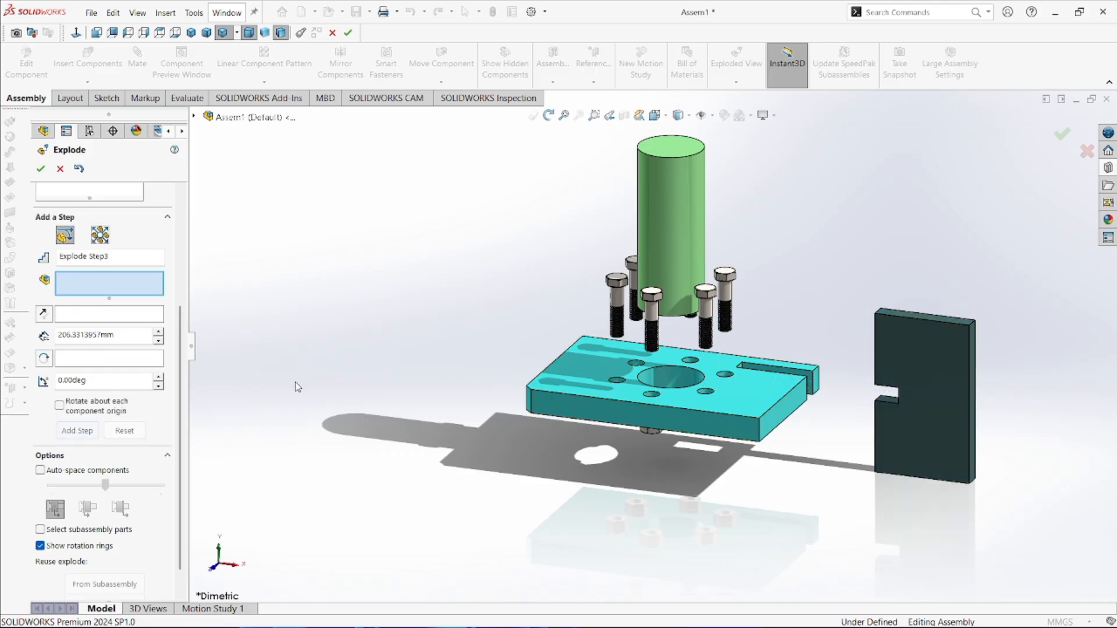
Step: Explode the teal base plate (component 2) about 77 mm downward along the Y axis and complete the explode step
{"action": "left_click", "coordinate": [661, 414]}
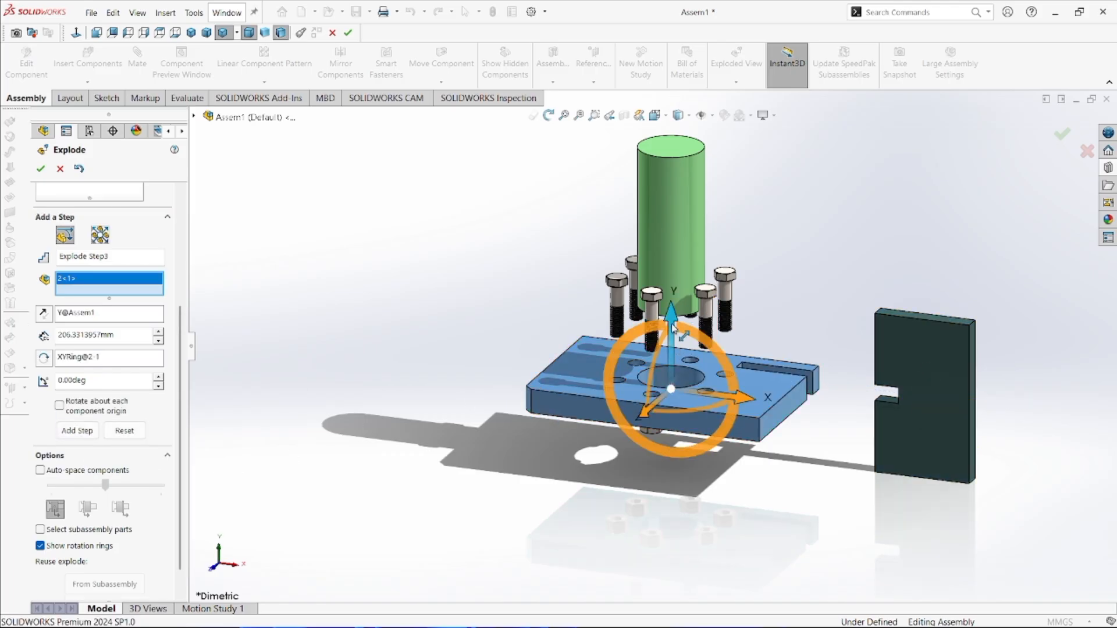
{"action": "left_click_drag", "start_coordinate": [672, 328], "coordinate": [676, 396]}
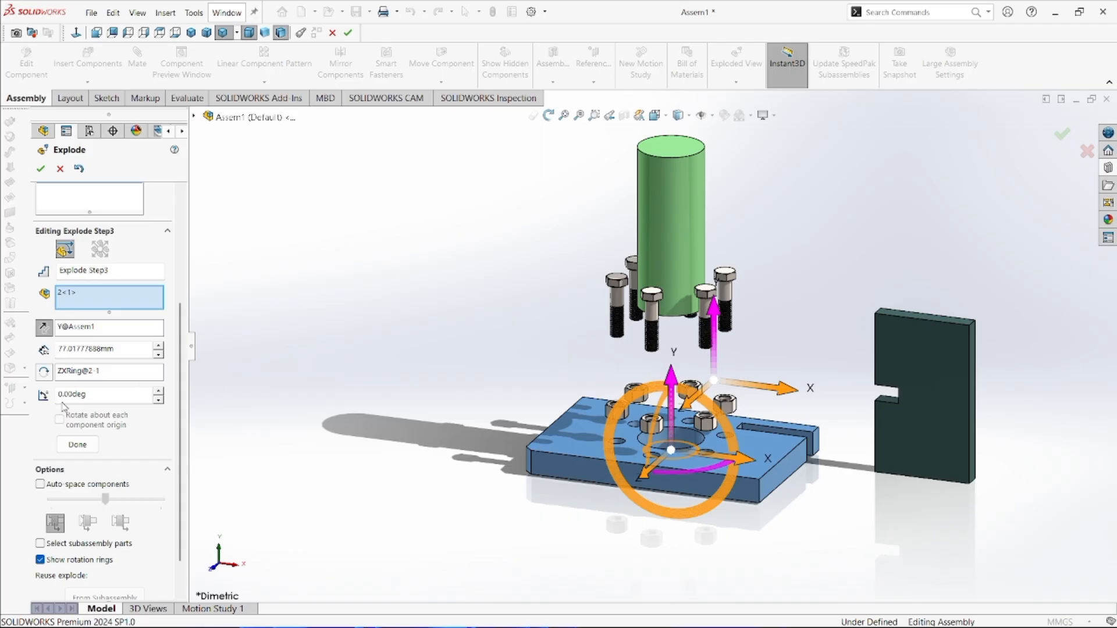
{"action": "left_click", "coordinate": [77, 444]}
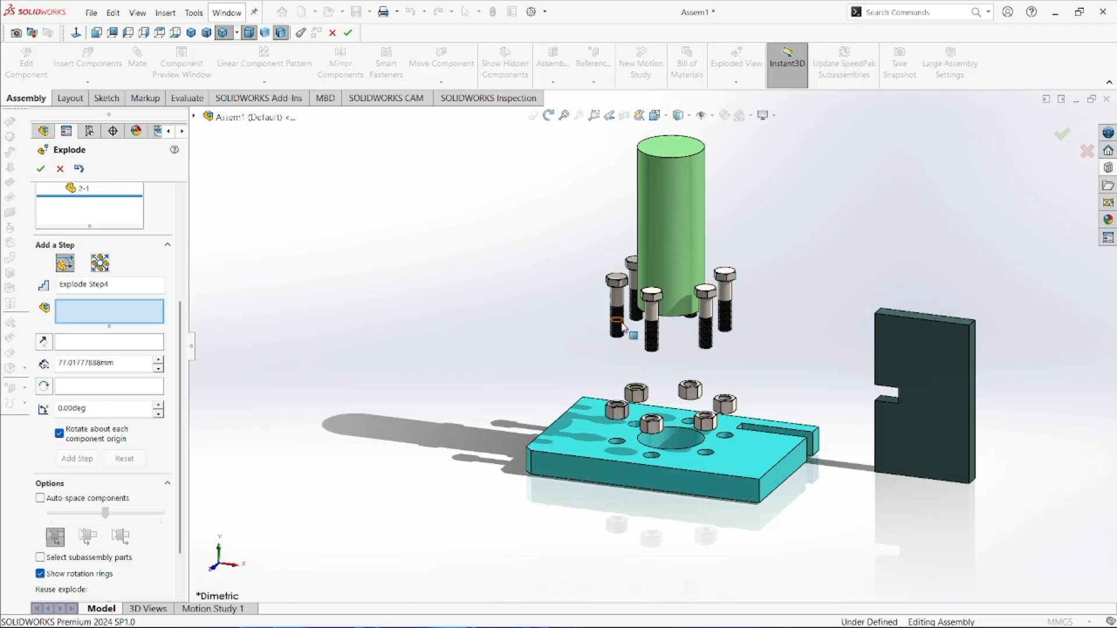
Step: Explode all six hex nuts about 137 mm downward in one explode step, placing them below the base plate
{"action": "scroll", "coordinate": [139, 495], "scroll_direction": "down", "scroll_amount": 2}
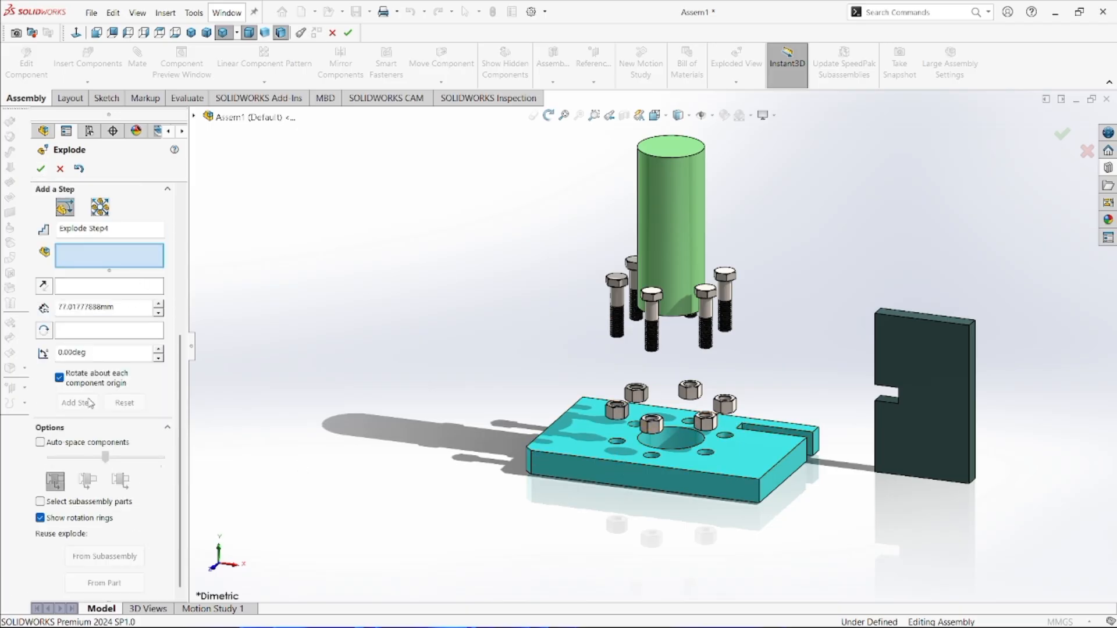
{"action": "left_click", "coordinate": [614, 419]}
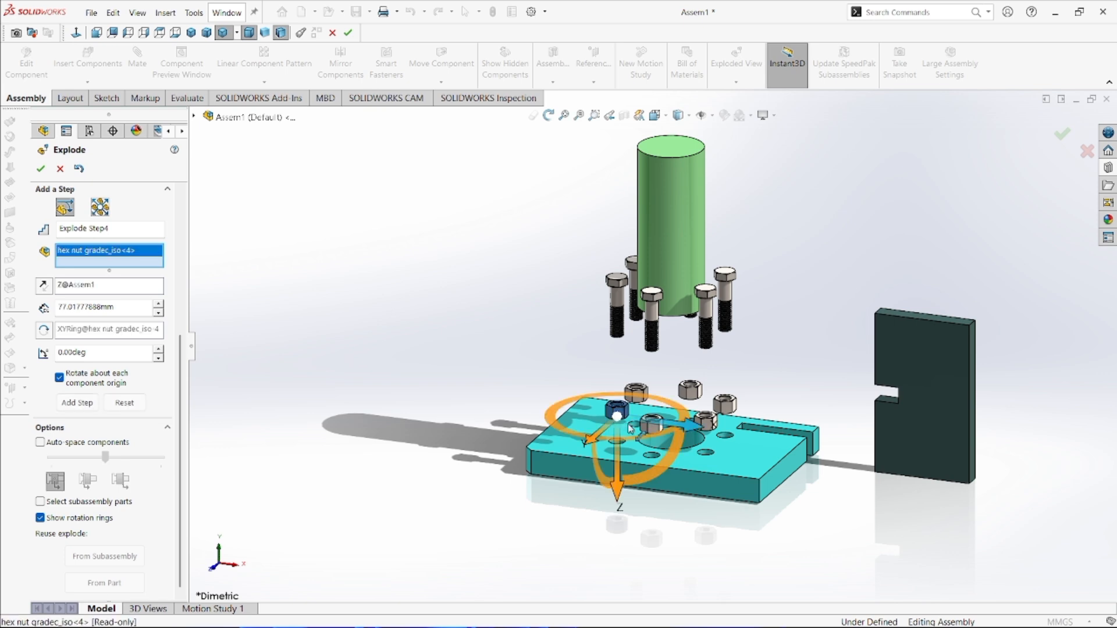
{"action": "left_click_drag", "start_coordinate": [616, 496], "coordinate": [616, 602]}
{"action": "left_click", "coordinate": [655, 422]}
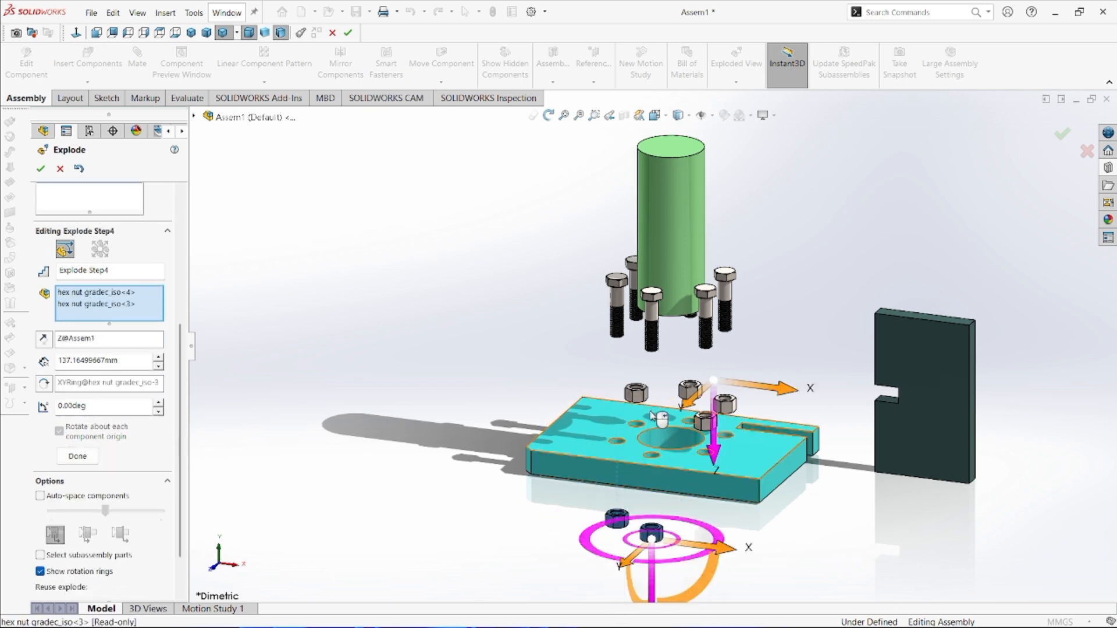
{"action": "left_click", "coordinate": [723, 410]}
{"action": "left_click", "coordinate": [724, 415]}
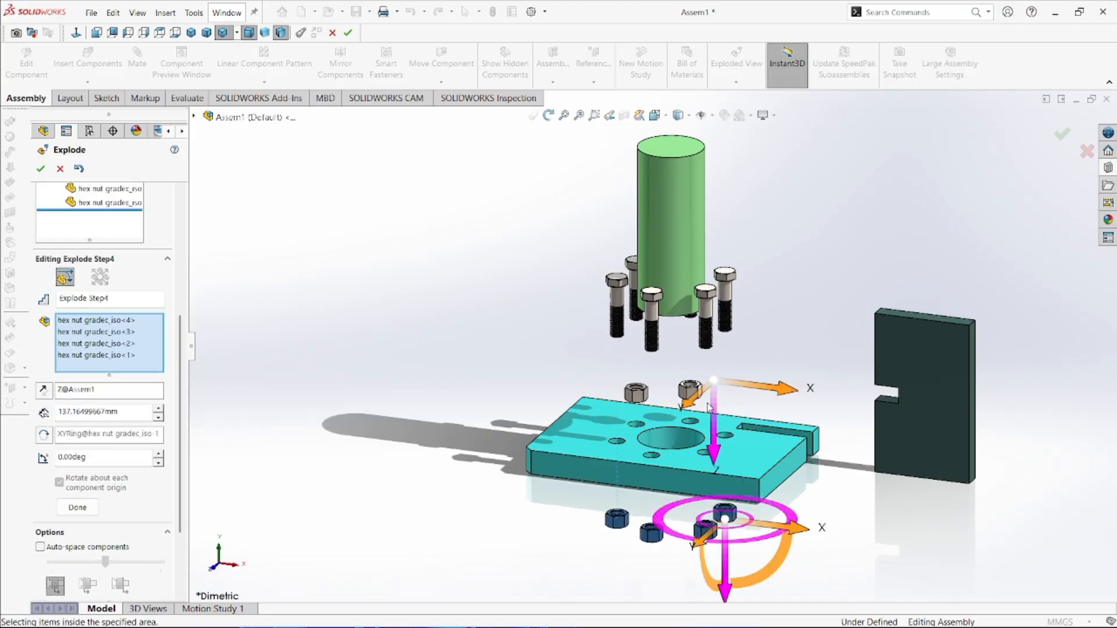
{"action": "left_click", "coordinate": [685, 400]}
{"action": "left_click", "coordinate": [634, 395]}
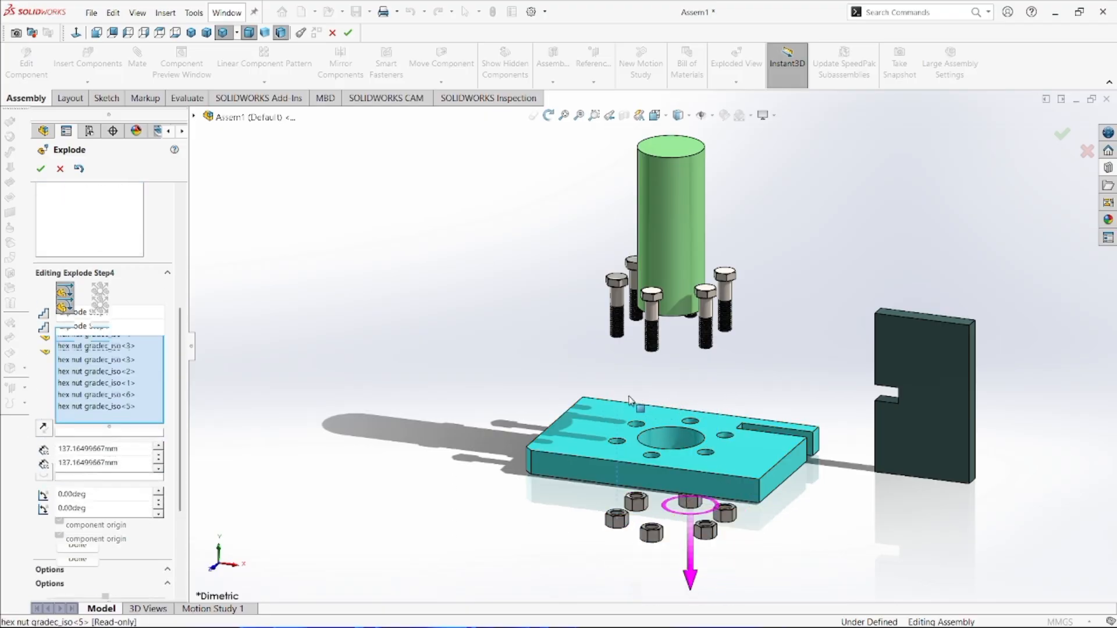
Step: Finish the exploded view, find it under the Default configuration and collapse the assembly to its assembled state
{"action": "left_click", "coordinate": [42, 169]}
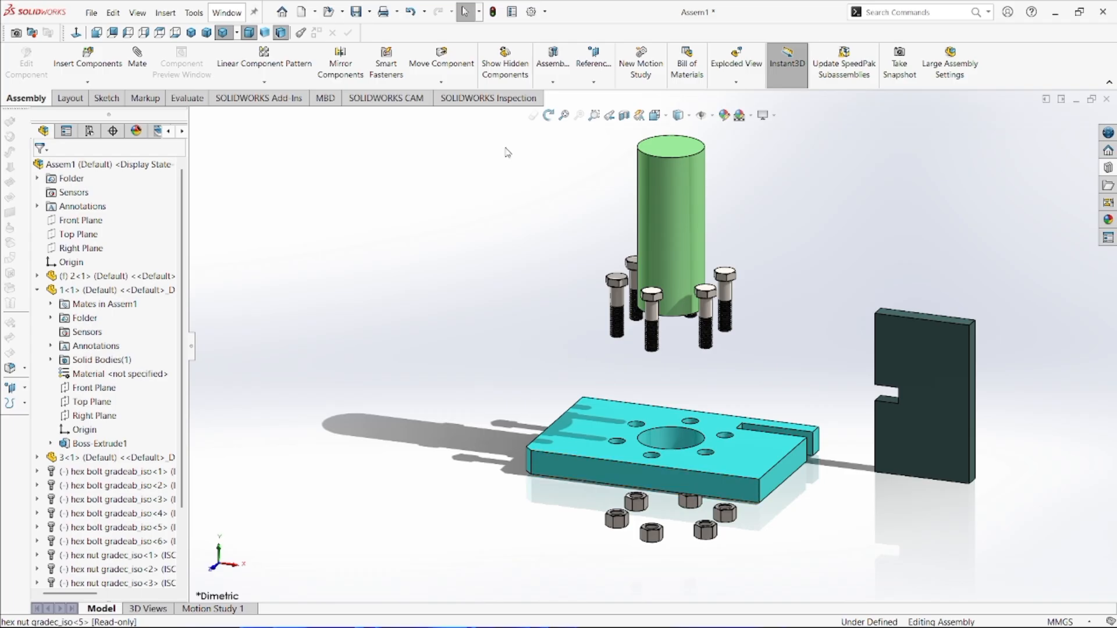
{"action": "middle_click_drag", "start_coordinate": [715, 383], "coordinate": [802, 370]}
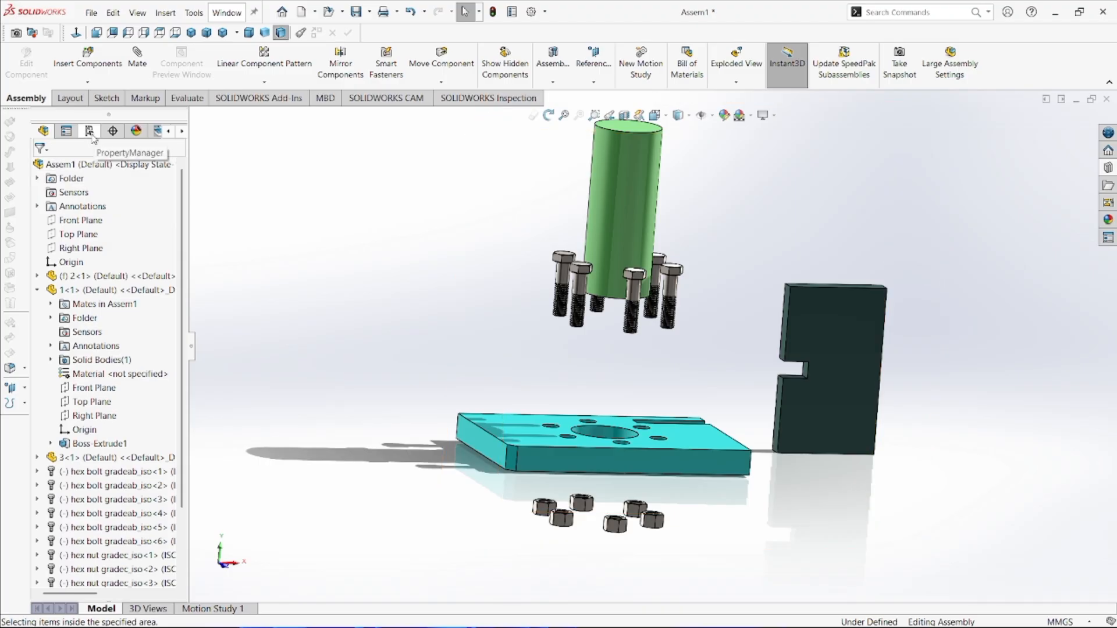
{"action": "left_click", "coordinate": [90, 133]}
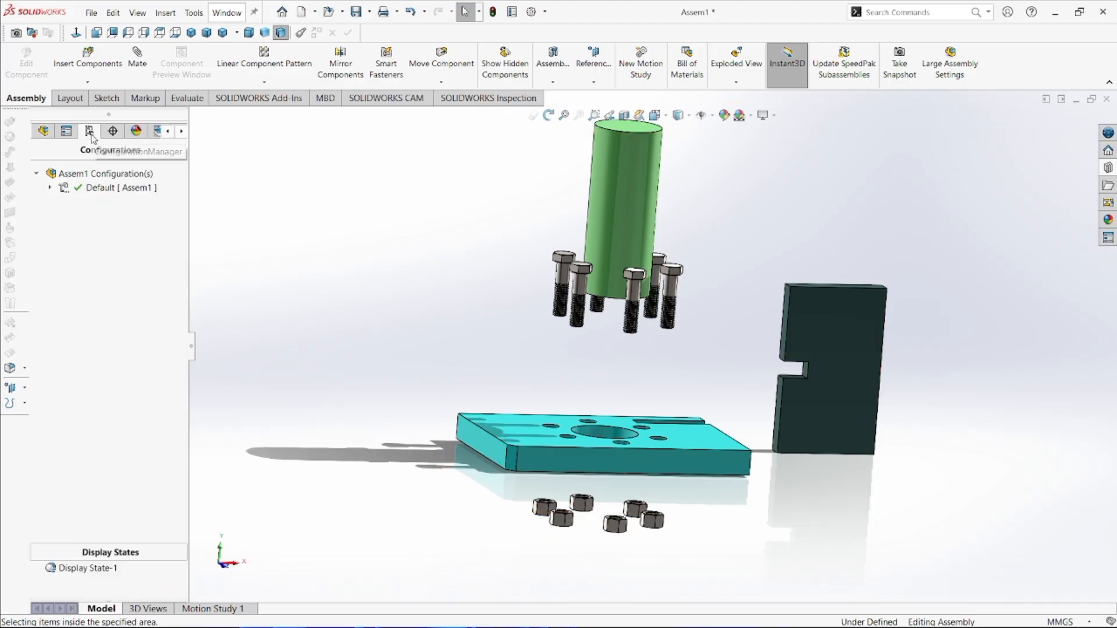
{"action": "left_click", "coordinate": [51, 187]}
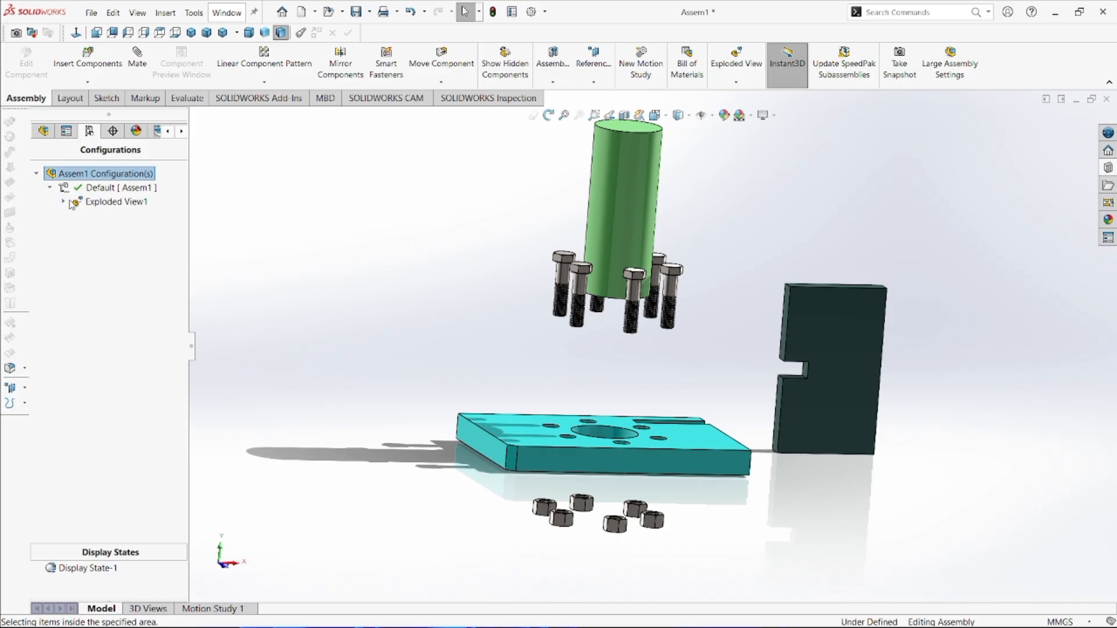
{"action": "double_click", "coordinate": [107, 203]}
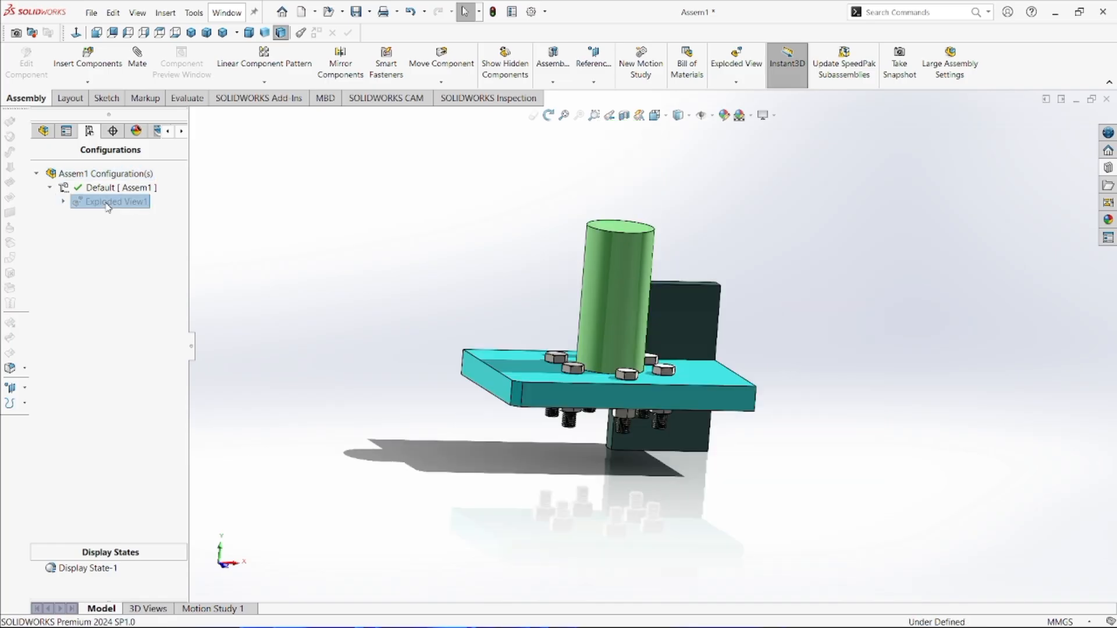
Step: Explode the assembly again through Exploded View1 of the Default configuration, and collapse it back together
{"action": "right_click", "coordinate": [107, 203]}
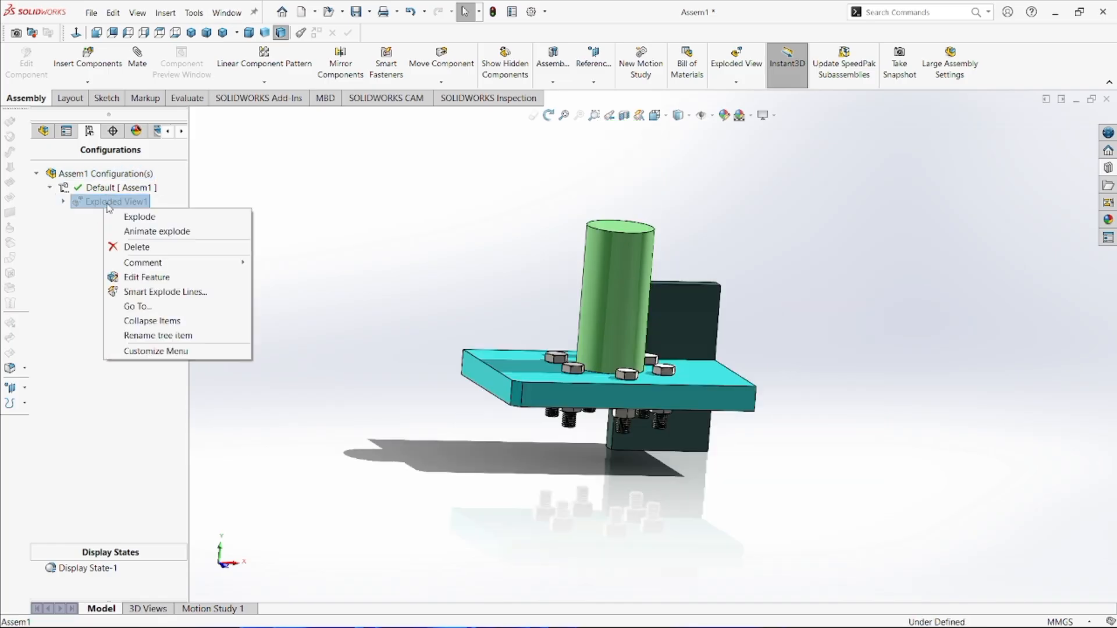
{"action": "left_click", "coordinate": [135, 219]}
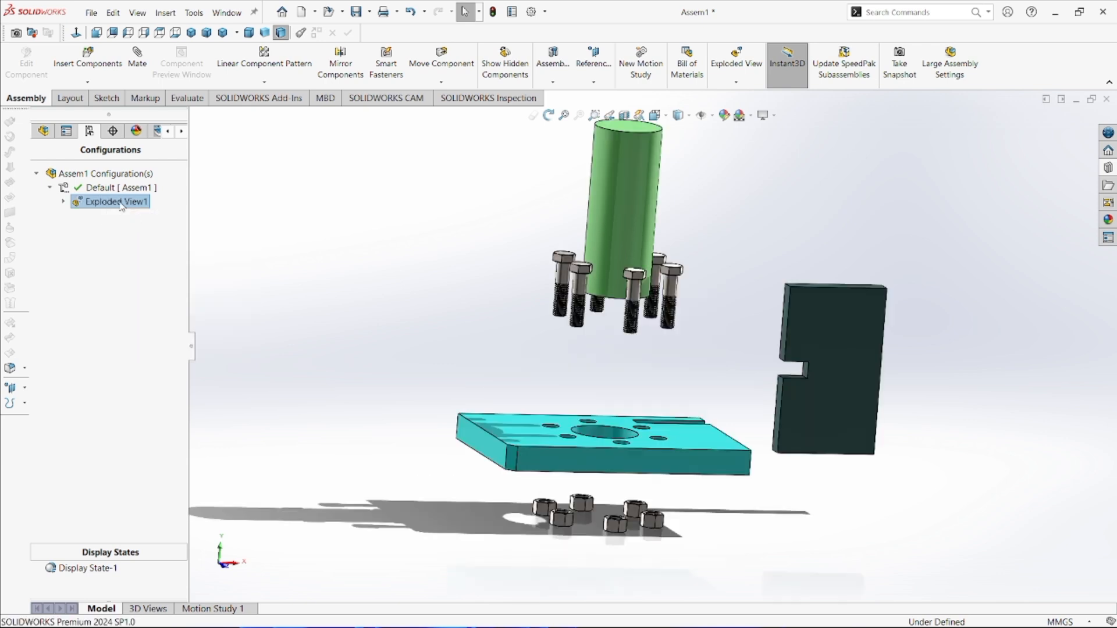
{"action": "right_click", "coordinate": [115, 202]}
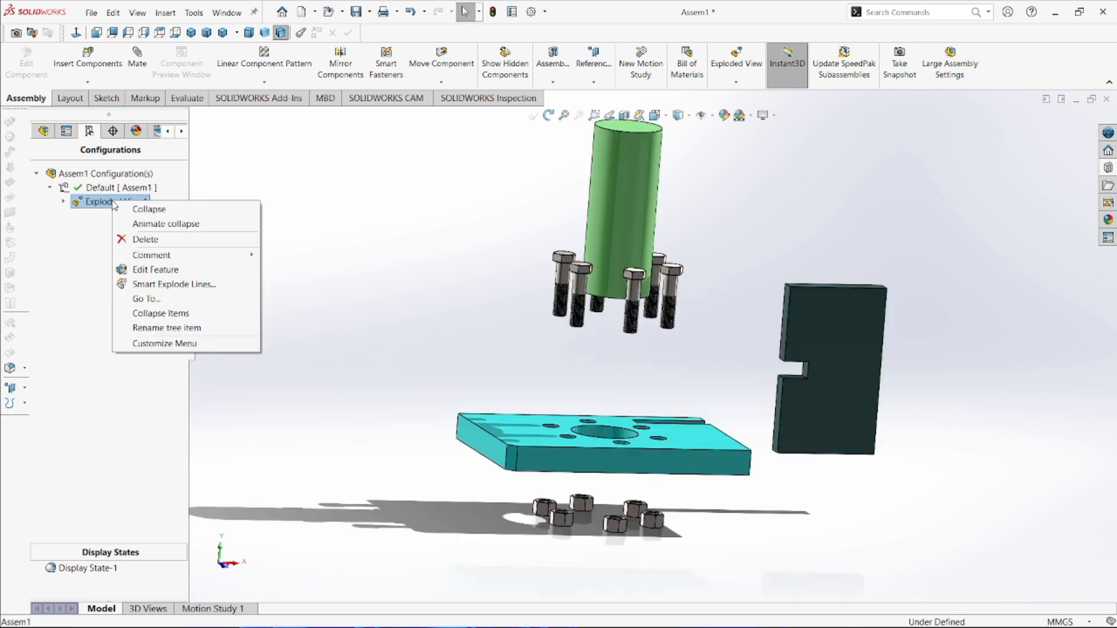
{"action": "left_click", "coordinate": [149, 210]}
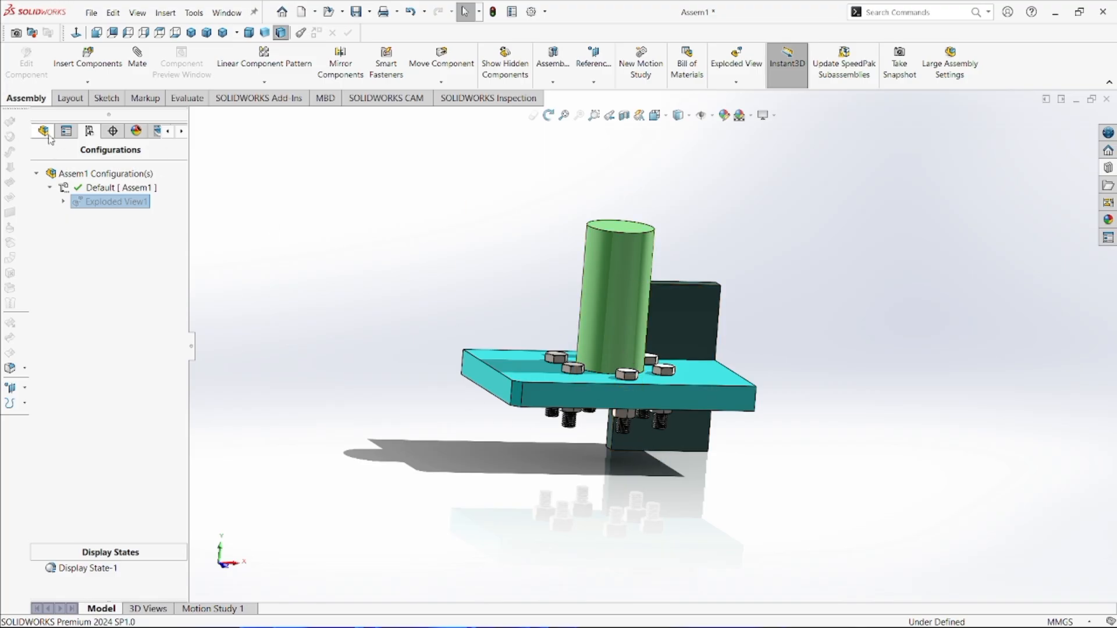
Step: Return to the assembly's feature tree, fold up component 1 and set the view orientation to Dimetric
{"action": "left_click", "coordinate": [66, 154]}
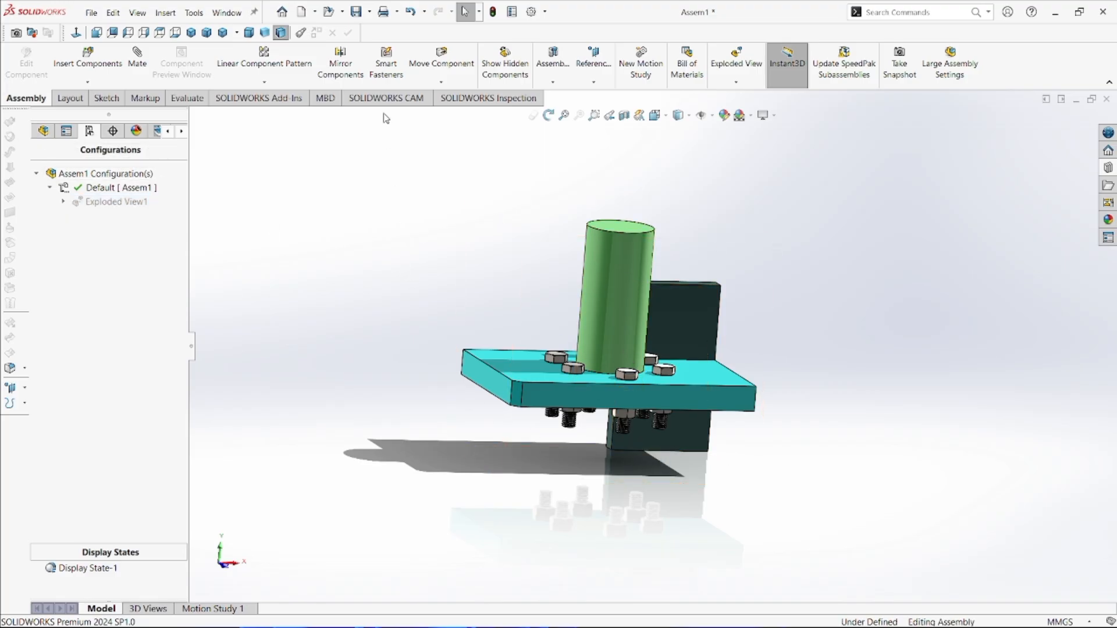
{"action": "left_click", "coordinate": [43, 131]}
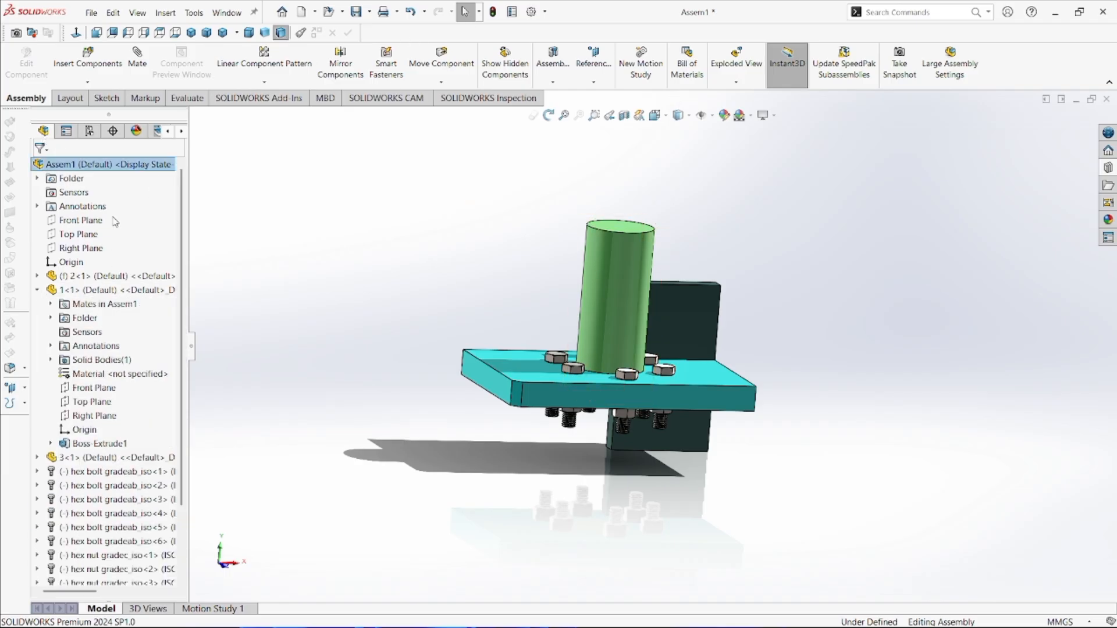
{"action": "left_click", "coordinate": [36, 290]}
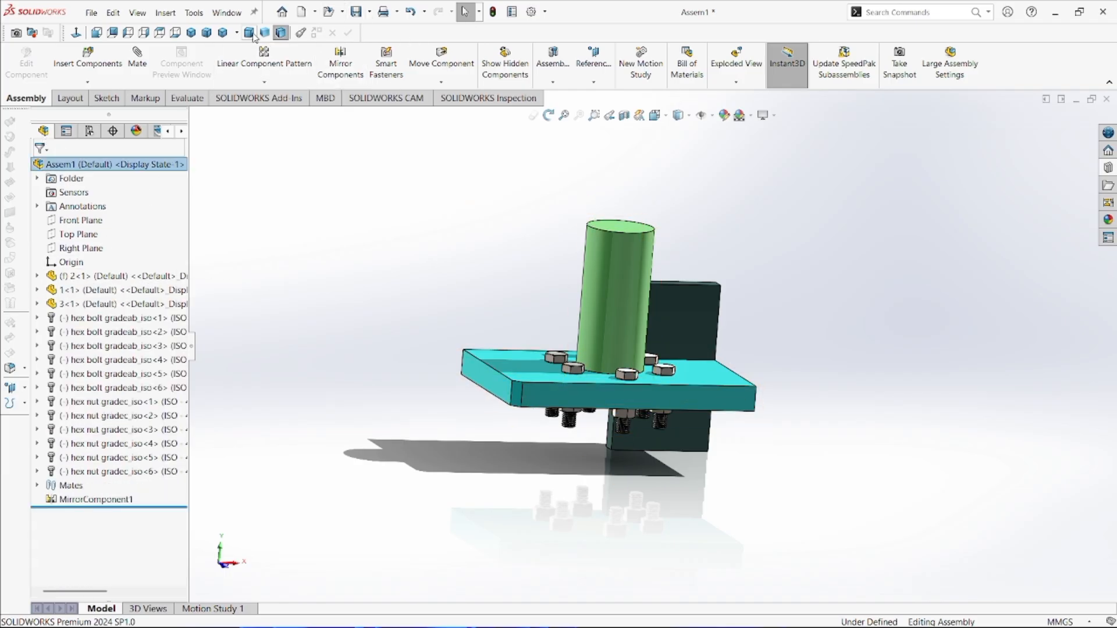
{"action": "left_click", "coordinate": [223, 33]}
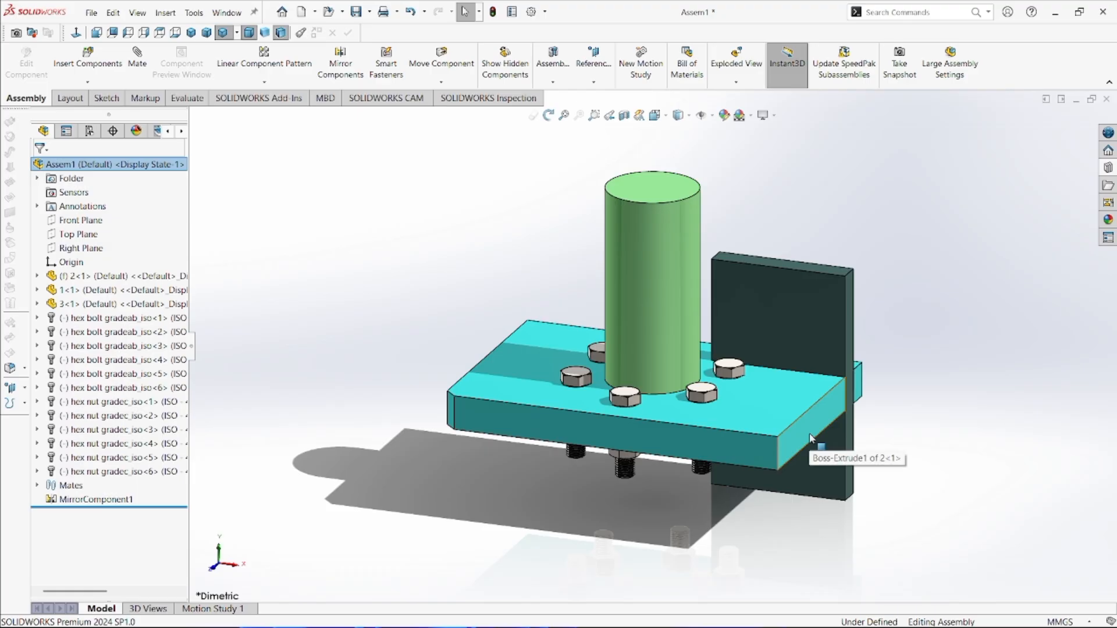